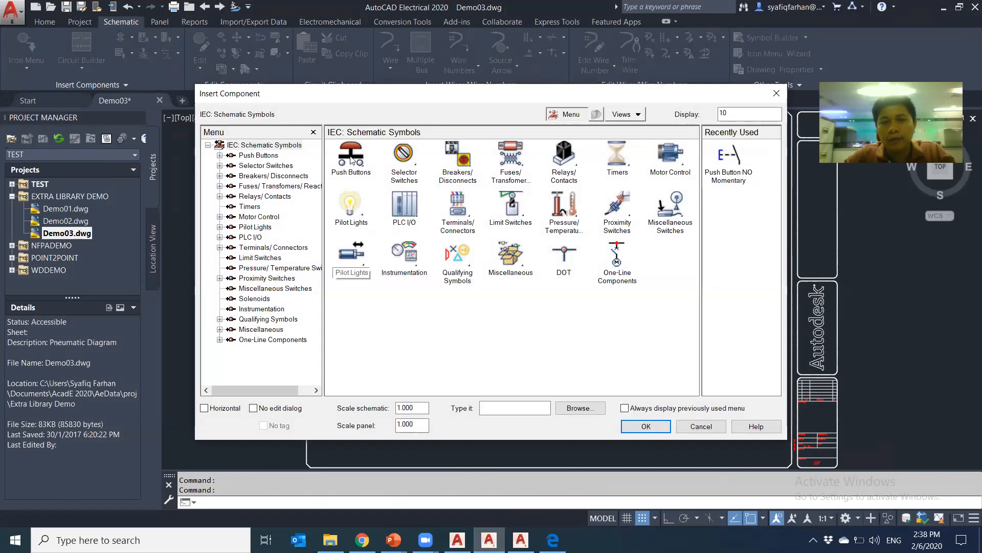
{"action": "left_click", "coordinate": [497, 169]}
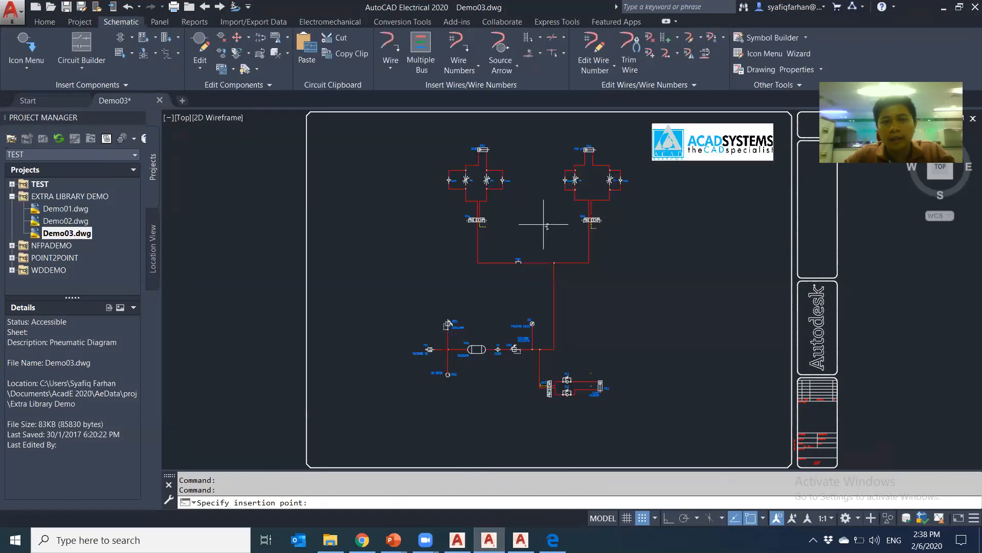
{"action": "left_click", "coordinate": [27, 68]}
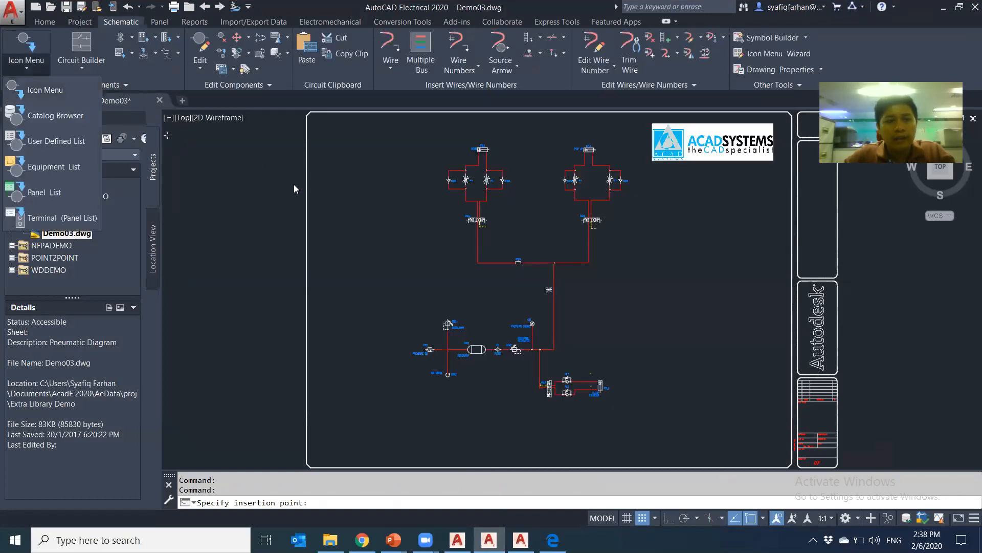
{"action": "left_click", "coordinate": [38, 101]}
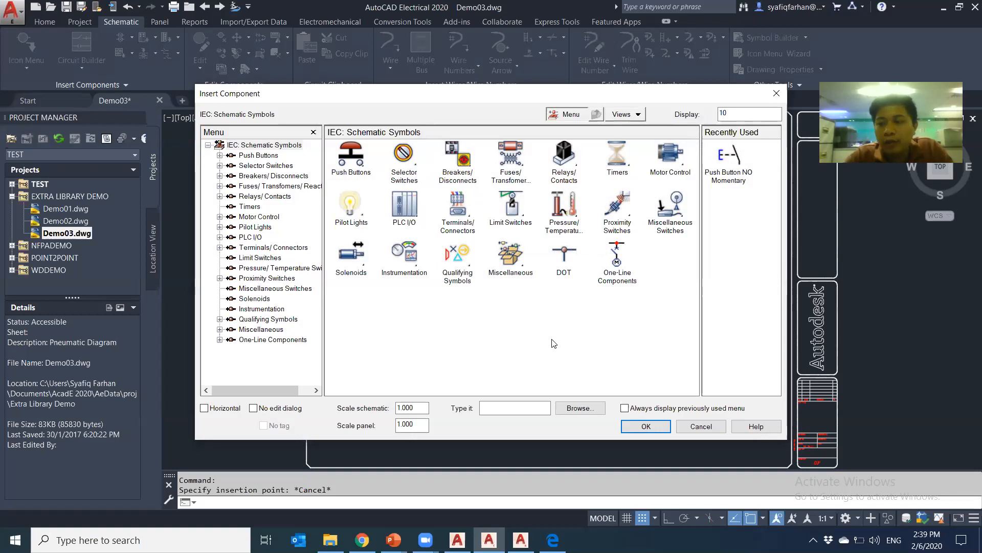
{"action": "left_click", "coordinate": [778, 93]}
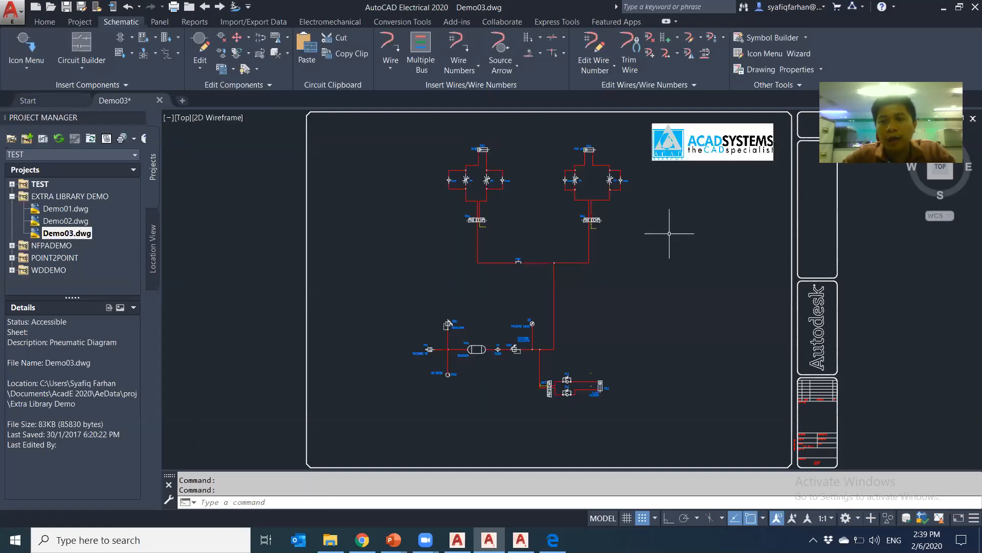
Insert a selector switch from the IEC schematic symbols into the vertical wire below valve VAL6.
{"action": "scroll", "coordinate": [669, 233], "scroll_direction": "up", "scroll_amount": 4}
{"action": "scroll", "coordinate": [591, 329], "scroll_direction": "up", "scroll_amount": 3}
{"action": "middle_click_drag", "start_coordinate": [560, 279], "coordinate": [636, 188]}
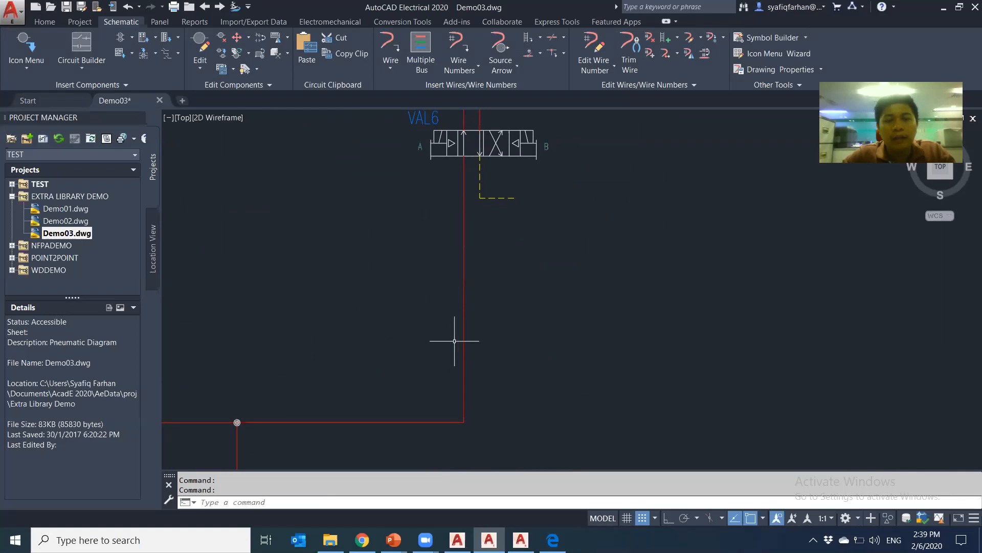
{"action": "left_click", "coordinate": [29, 38]}
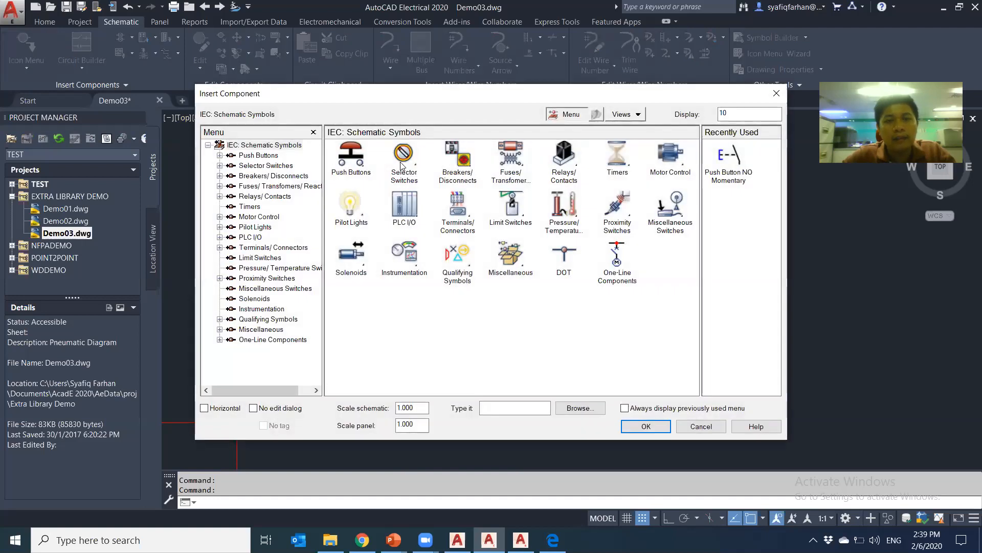
{"action": "left_click", "coordinate": [401, 165]}
{"action": "left_click", "coordinate": [568, 162]}
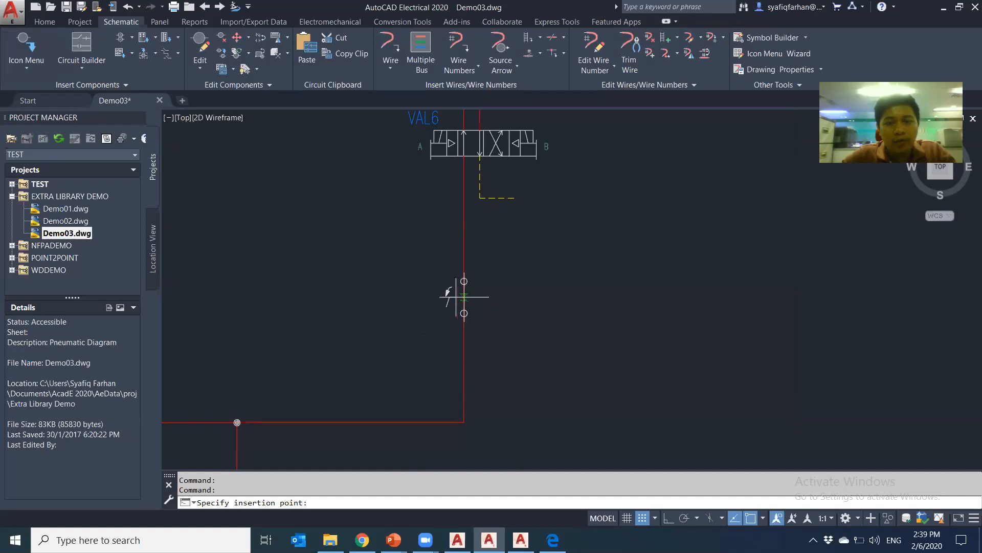
{"action": "left_click", "coordinate": [451, 270]}
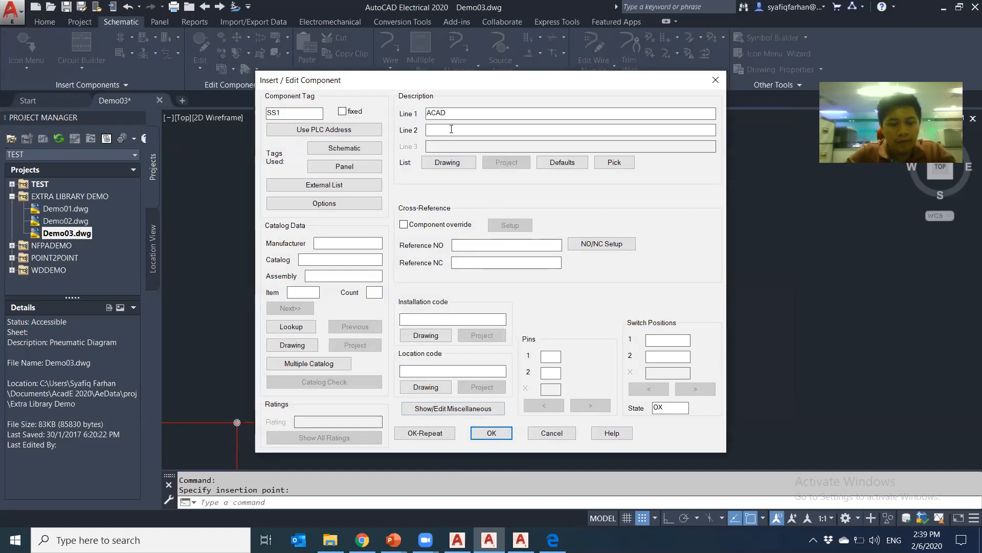
Describe the new selector switch as ACAD on line 1 and SYSTEMS on line 2, and accept the component data.
{"action": "type", "text": "SYSTEMS"}
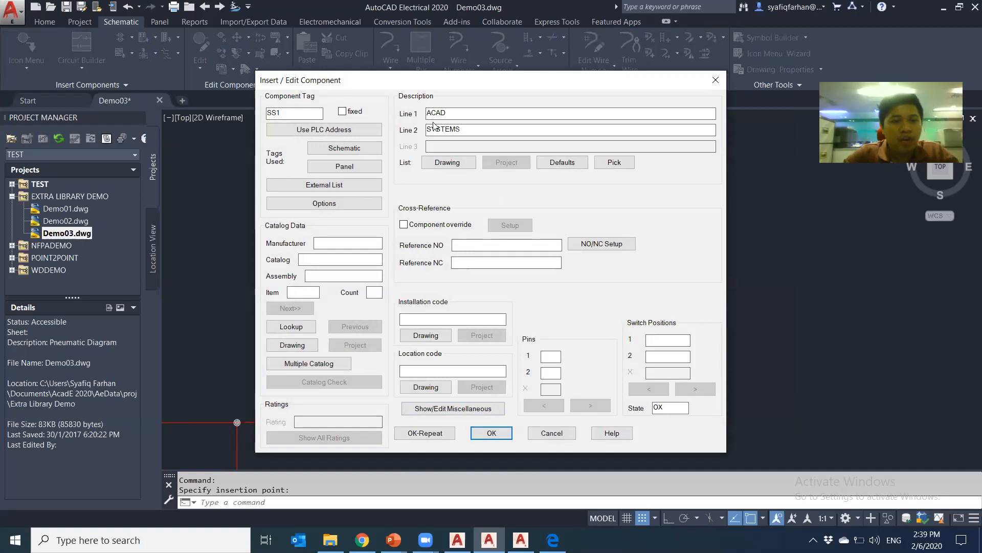
{"action": "left_click", "coordinate": [489, 436]}
{"action": "scroll", "coordinate": [517, 389], "scroll_direction": "up", "scroll_amount": 5}
{"action": "scroll", "coordinate": [576, 225], "scroll_direction": "down", "scroll_amount": 4}
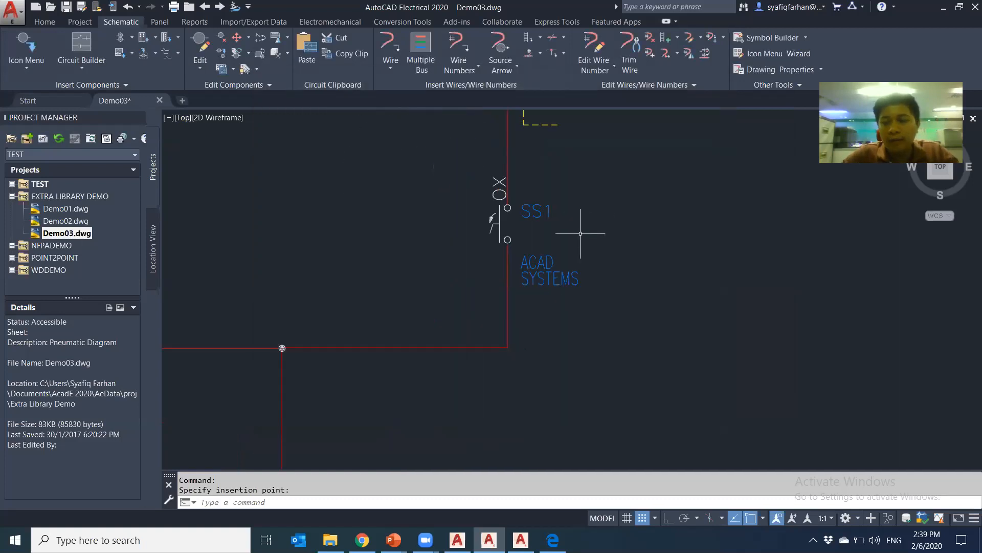
{"action": "scroll", "coordinate": [505, 168], "scroll_direction": "up", "scroll_amount": 1}
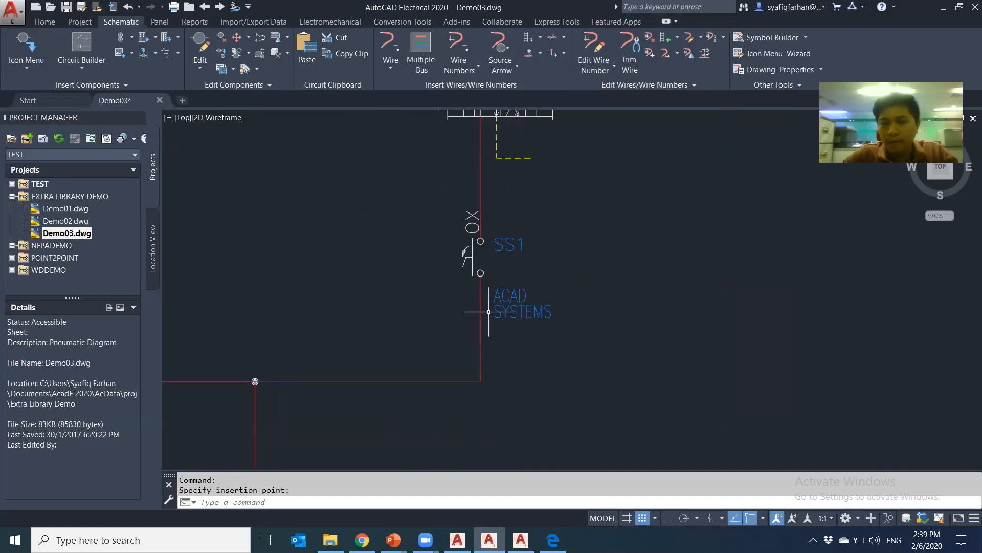
{"action": "middle_click_drag", "start_coordinate": [468, 304], "coordinate": [454, 304]}
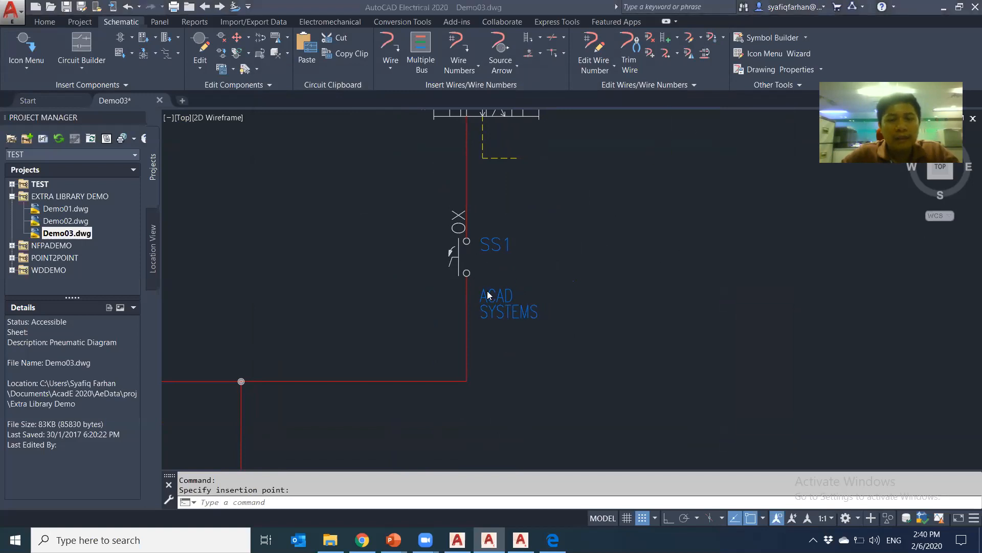
Try to shift selector switch SS1 up along its wire with the Move command, and undo that move.
{"action": "left_click", "coordinate": [456, 253]}
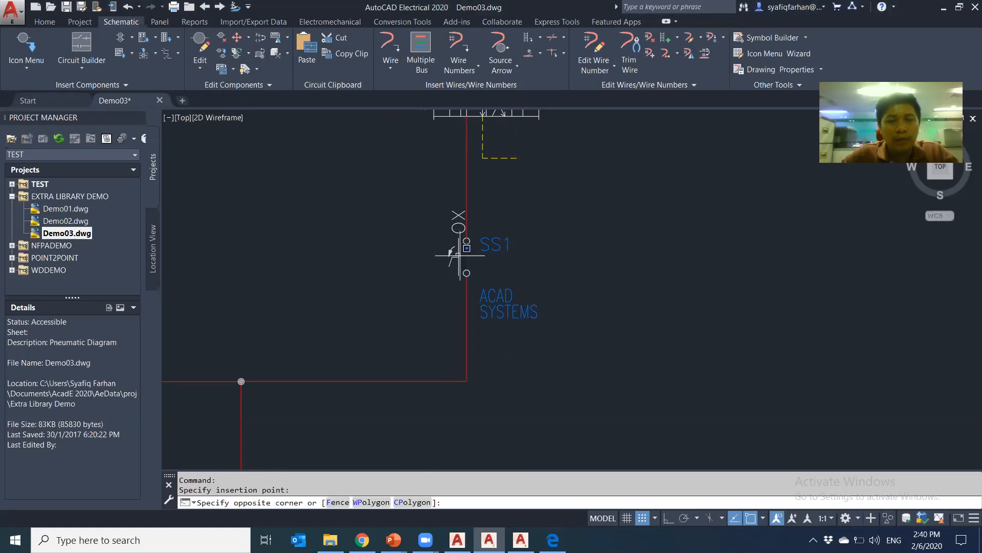
{"action": "left_click", "coordinate": [472, 247]}
{"action": "type", "text": "m"}
{"action": "key", "text": "Return"}
{"action": "scroll", "coordinate": [473, 246], "scroll_direction": "up", "scroll_amount": 4}
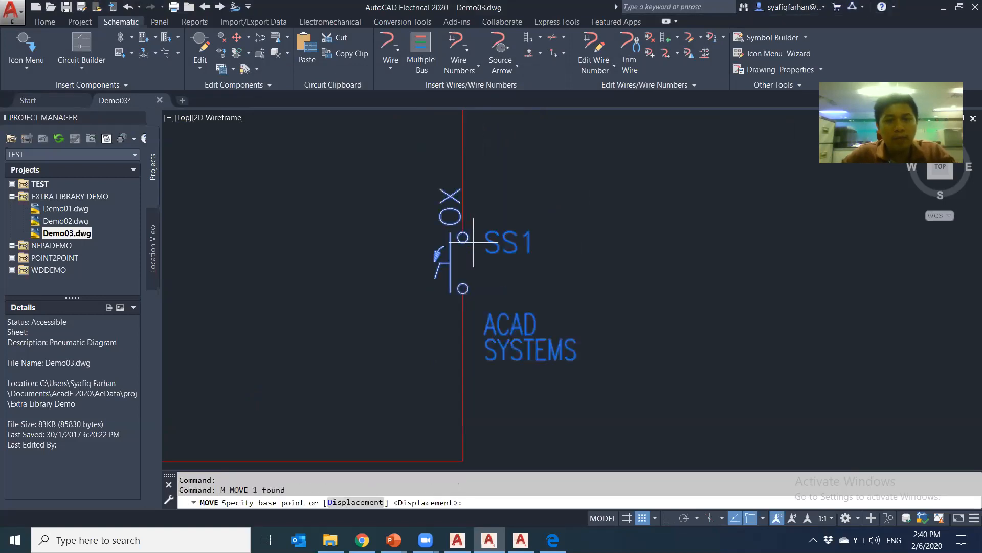
{"action": "left_click", "coordinate": [457, 232]}
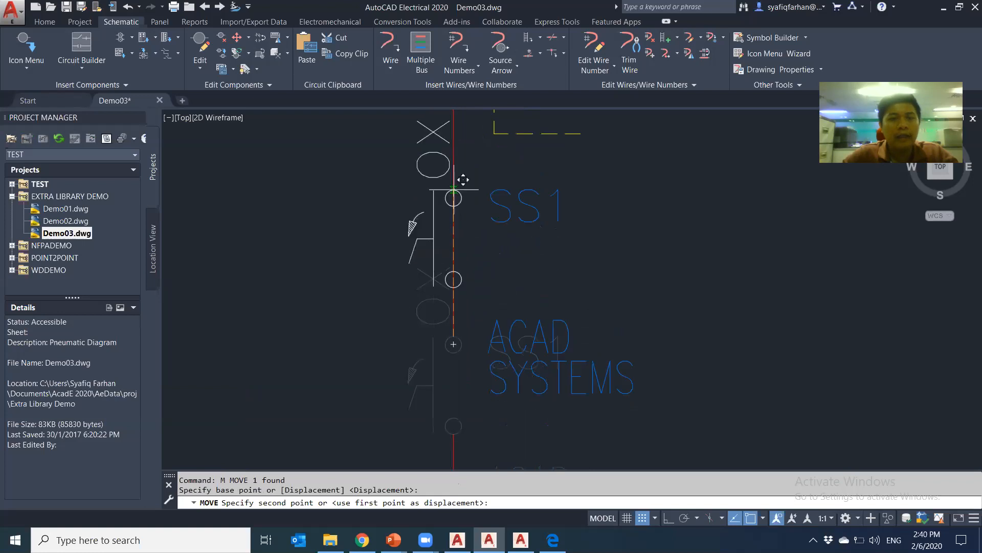
{"action": "left_click", "coordinate": [454, 139]}
{"action": "scroll", "coordinate": [474, 276], "scroll_direction": "down", "scroll_amount": 3}
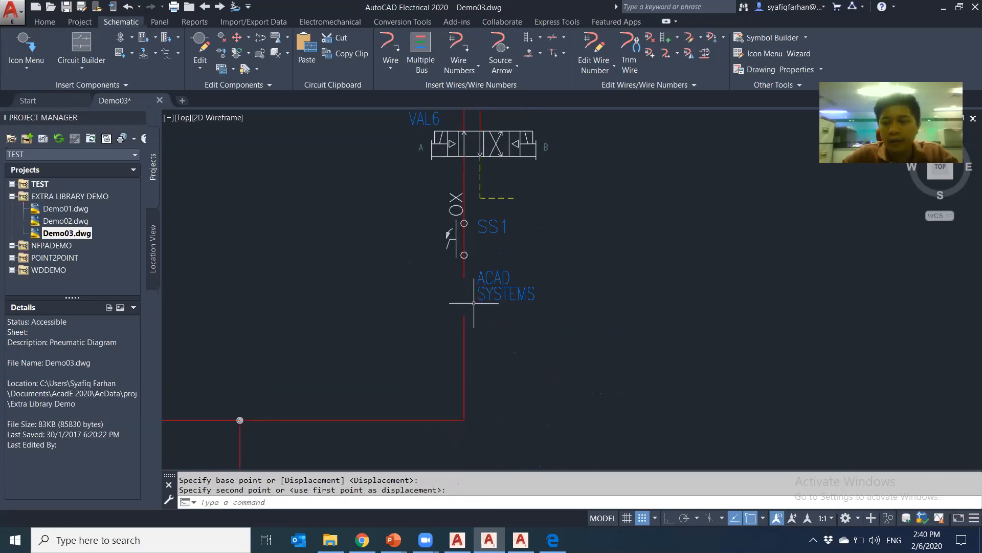
{"action": "scroll", "coordinate": [475, 305], "scroll_direction": "up", "scroll_amount": 2}
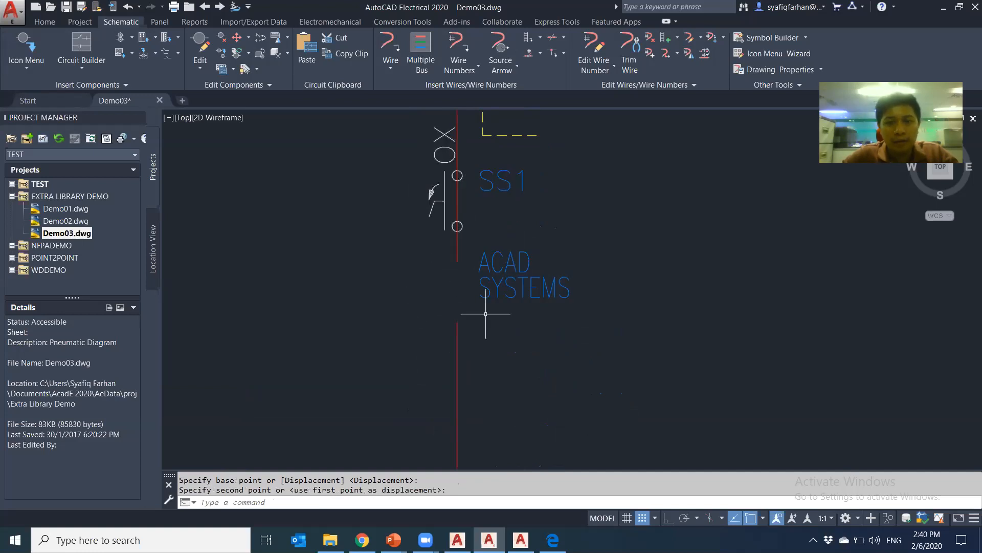
{"action": "key", "text": "ctrl+z"}
{"action": "key", "text": "ctrl+z"}
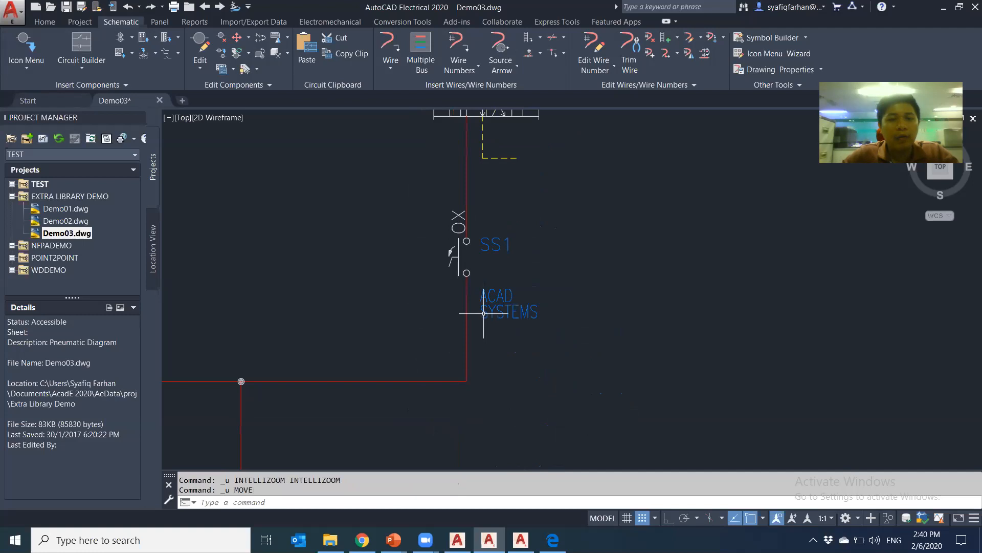
Scoot selector switch SS1 down along its vertical wire, closer to the corner with the horizontal wire.
{"action": "left_click", "coordinate": [237, 39]}
{"action": "left_click", "coordinate": [467, 257]}
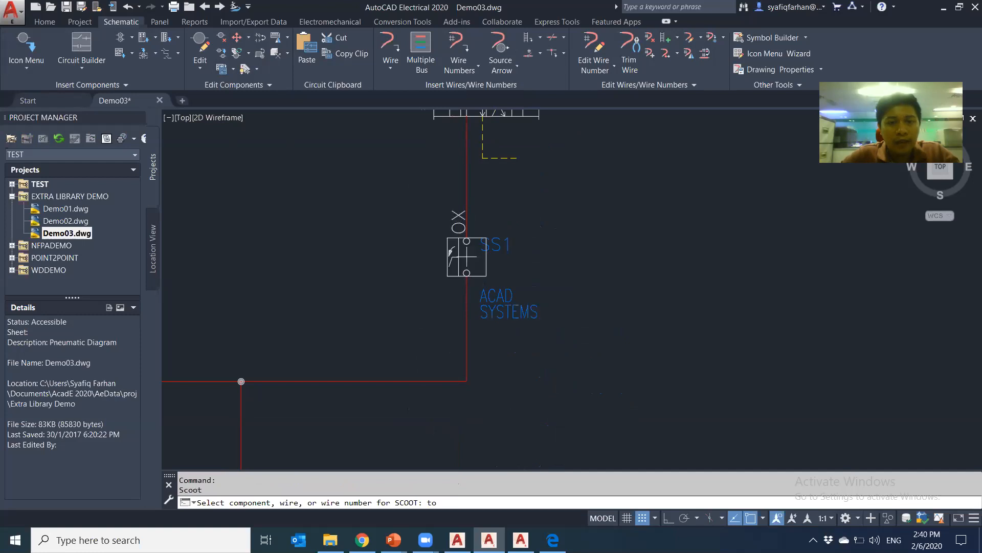
{"action": "left_click", "coordinate": [467, 338]}
{"action": "scroll", "coordinate": [478, 353], "scroll_direction": "up", "scroll_amount": 2}
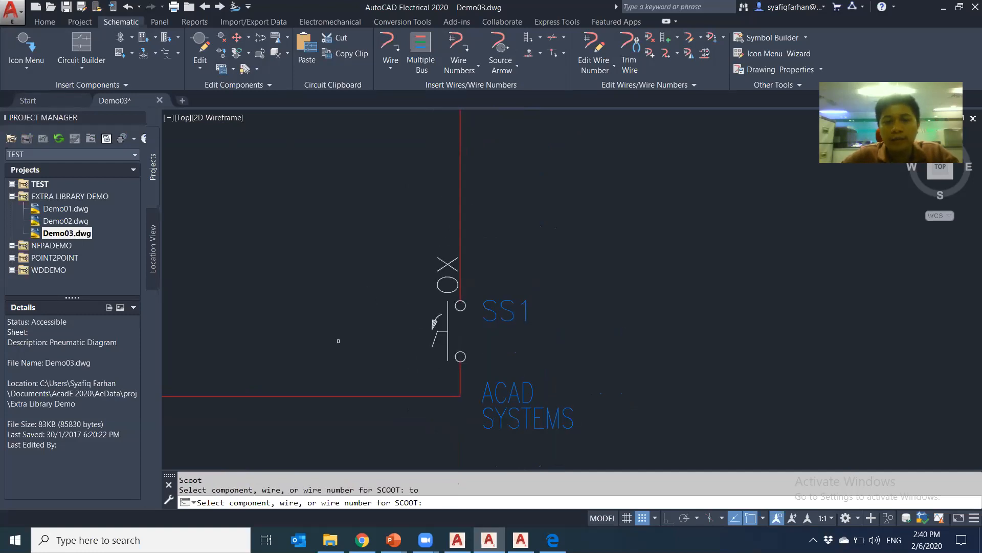
{"action": "key", "text": "Escape"}
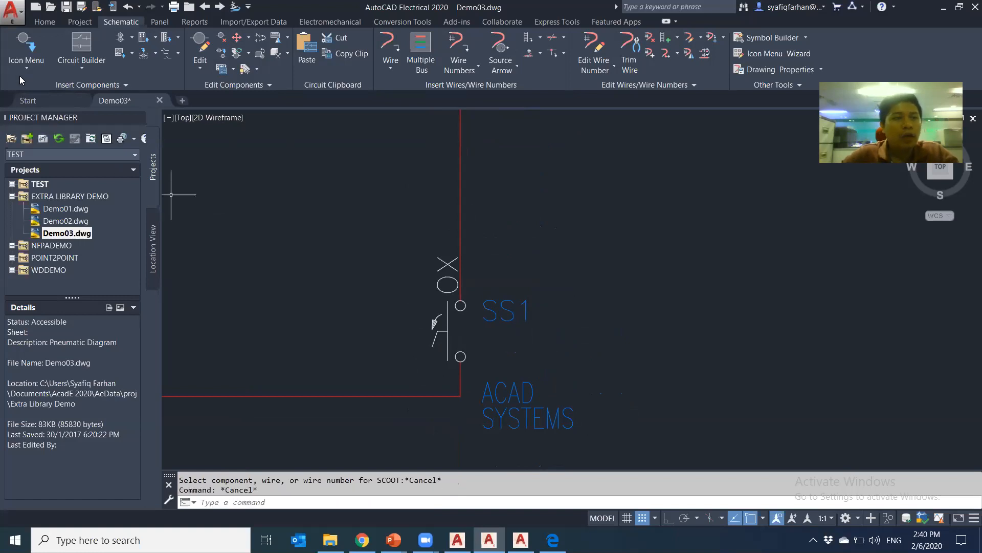
{"action": "left_click", "coordinate": [21, 75]}
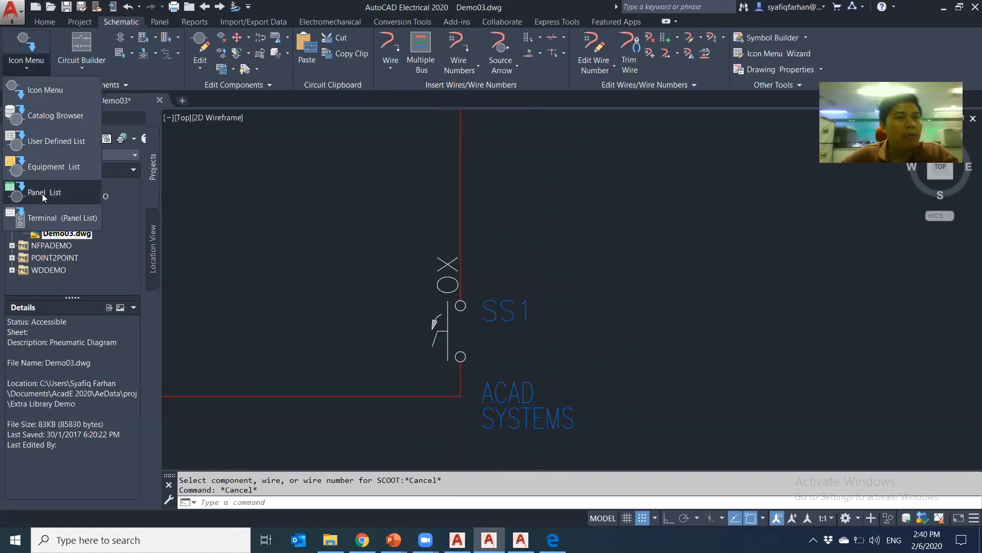
{"action": "left_click", "coordinate": [161, 22]}
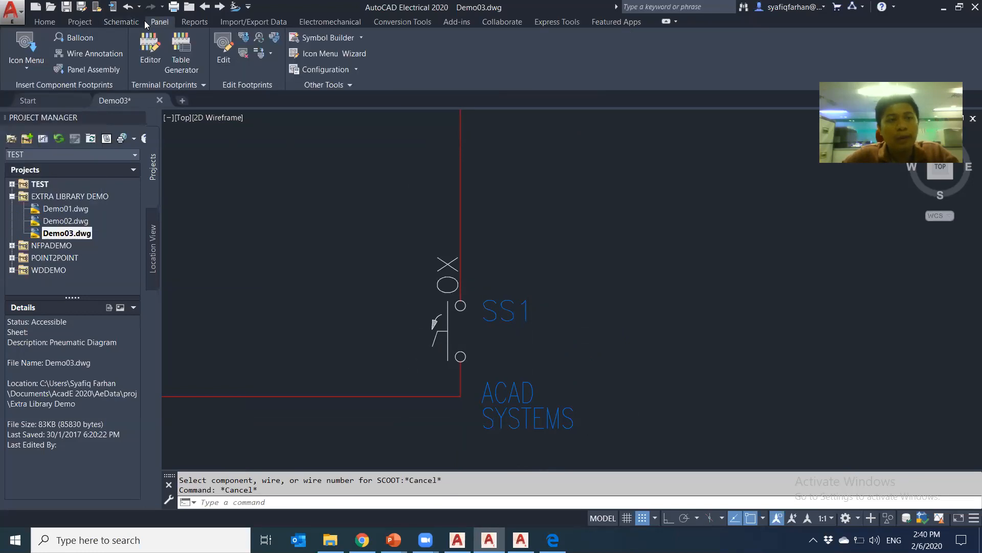
{"action": "left_click", "coordinate": [121, 21]}
Insert a horizontal 1ph Motor Circuit with Circuit Builder in the empty area beside the central vertical wire.
{"action": "left_click", "coordinate": [87, 68]}
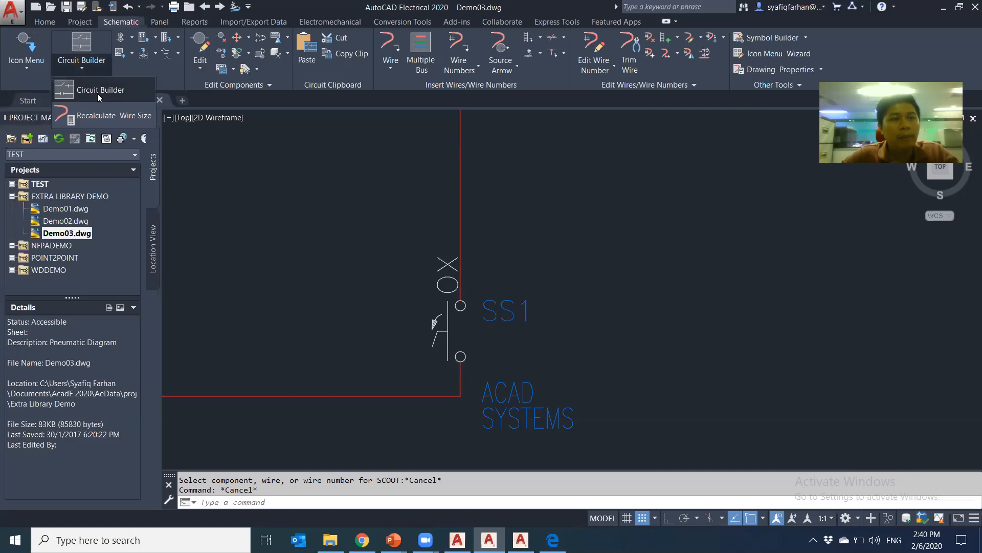
{"action": "left_click", "coordinate": [97, 92]}
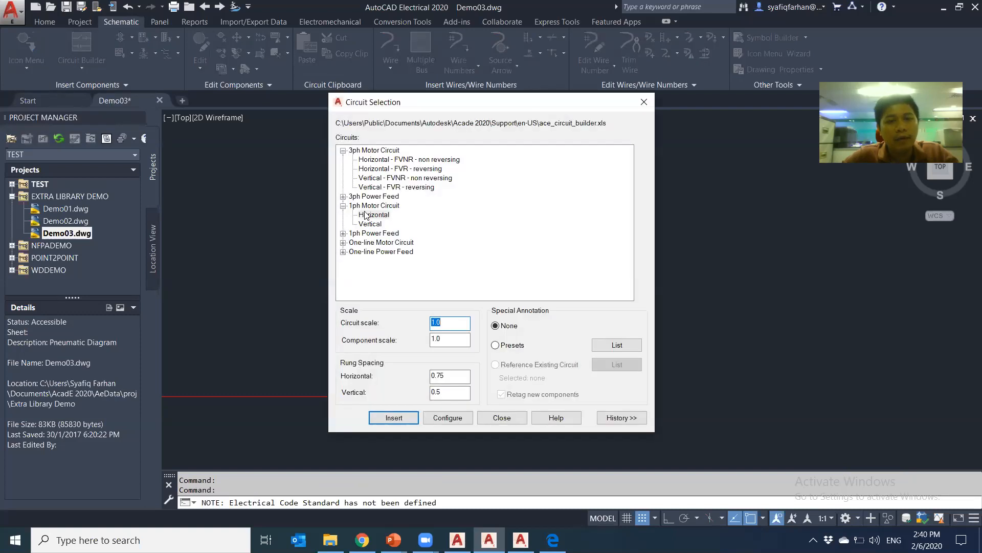
{"action": "left_click", "coordinate": [370, 217]}
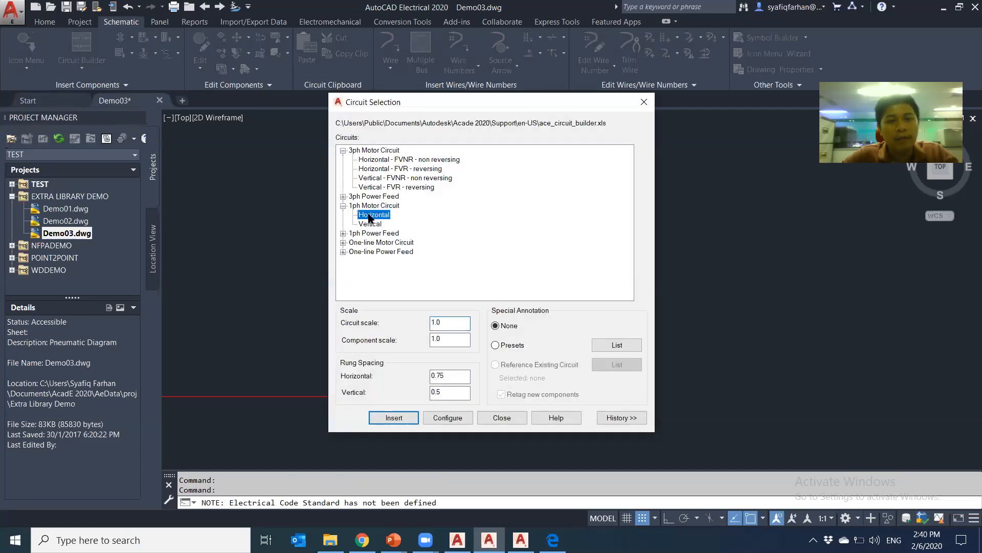
{"action": "left_click", "coordinate": [394, 418]}
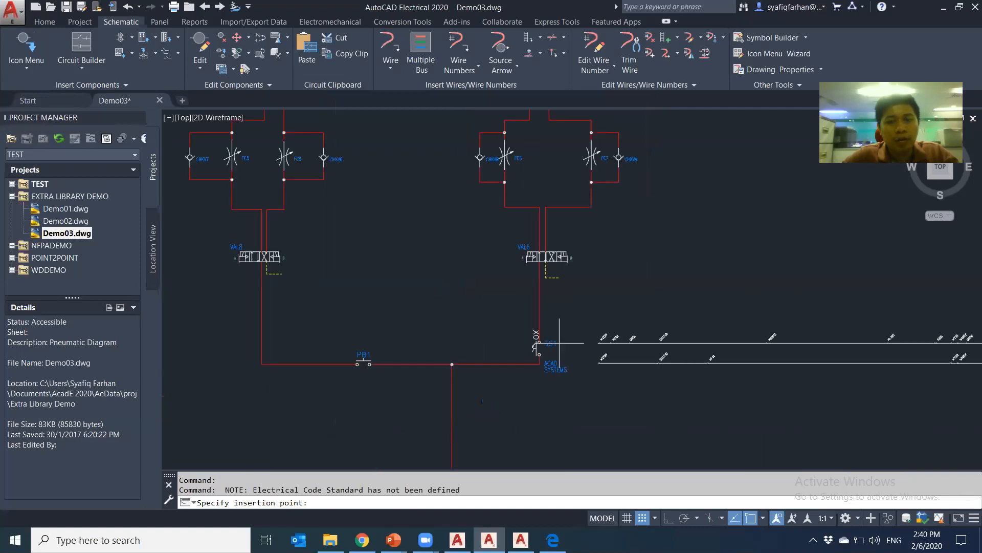
{"action": "scroll", "coordinate": [536, 348], "scroll_direction": "down", "scroll_amount": 5}
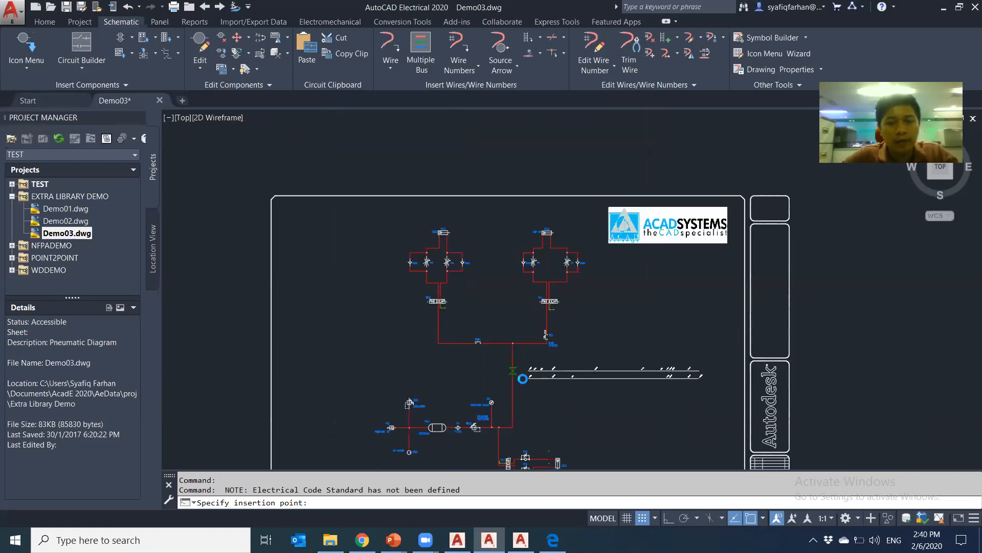
{"action": "left_click", "coordinate": [522, 379]}
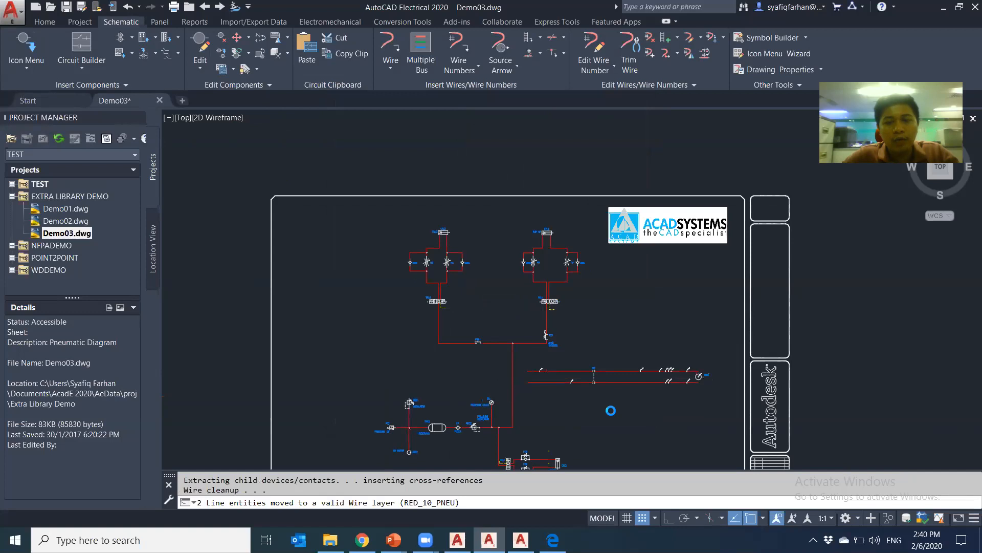
{"action": "scroll", "coordinate": [558, 374], "scroll_direction": "up", "scroll_amount": 5}
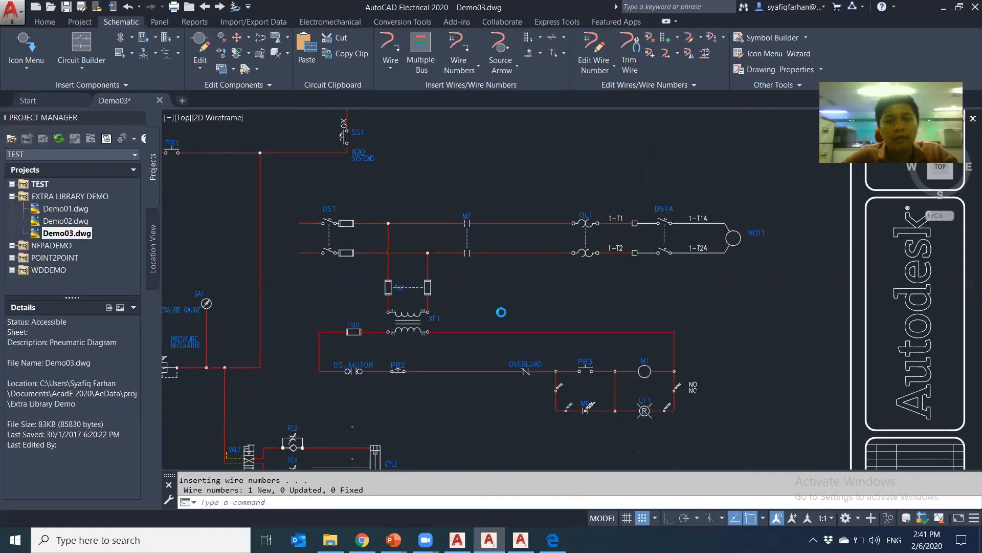
{"action": "scroll", "coordinate": [467, 270], "scroll_direction": "up", "scroll_amount": 2}
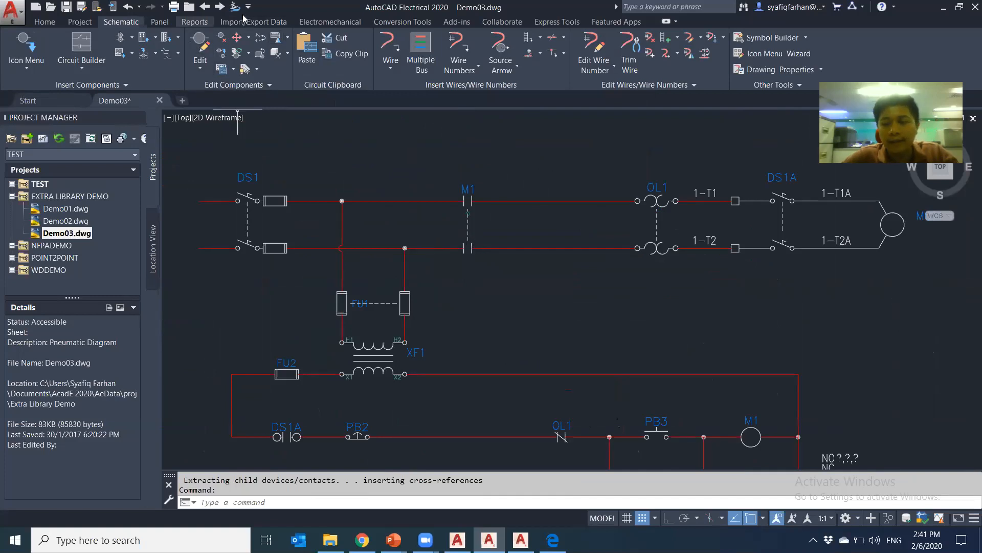
{"action": "scroll", "coordinate": [368, 217], "scroll_direction": "up", "scroll_amount": 2}
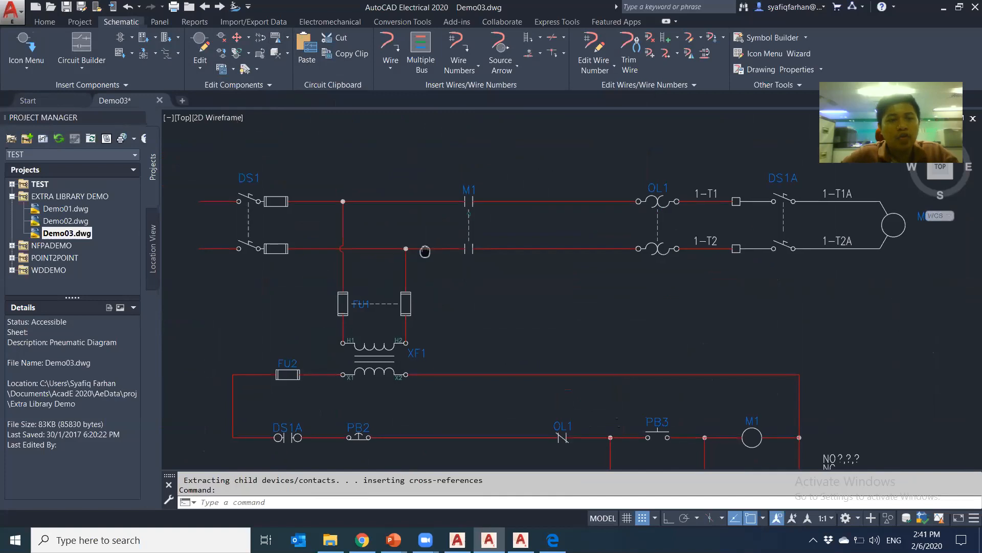
{"action": "scroll", "coordinate": [358, 267], "scroll_direction": "down", "scroll_amount": 4}
{"action": "scroll", "coordinate": [382, 286], "scroll_direction": "up", "scroll_amount": 6}
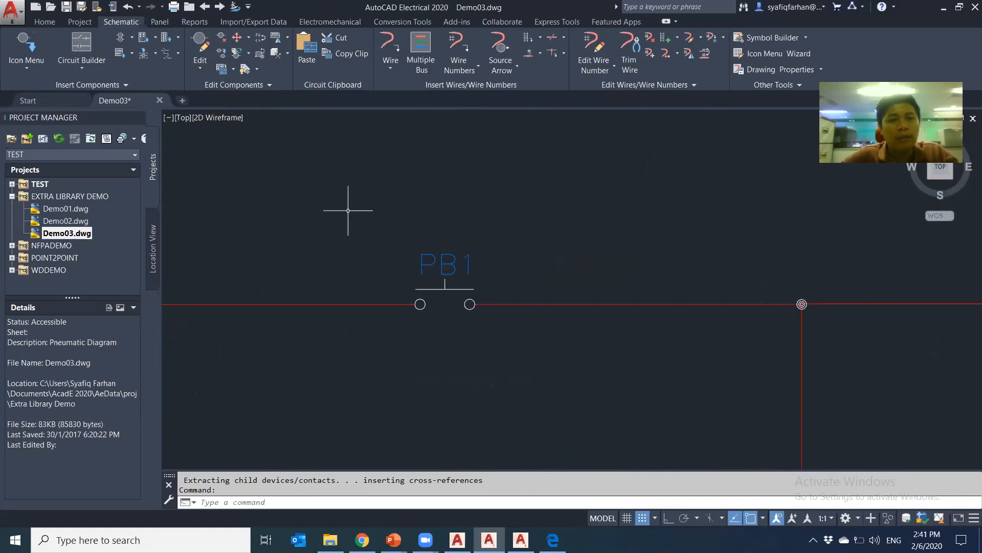
{"action": "left_click", "coordinate": [445, 288]}
{"action": "type", "text": "d"}
{"action": "key", "text": "Return"}
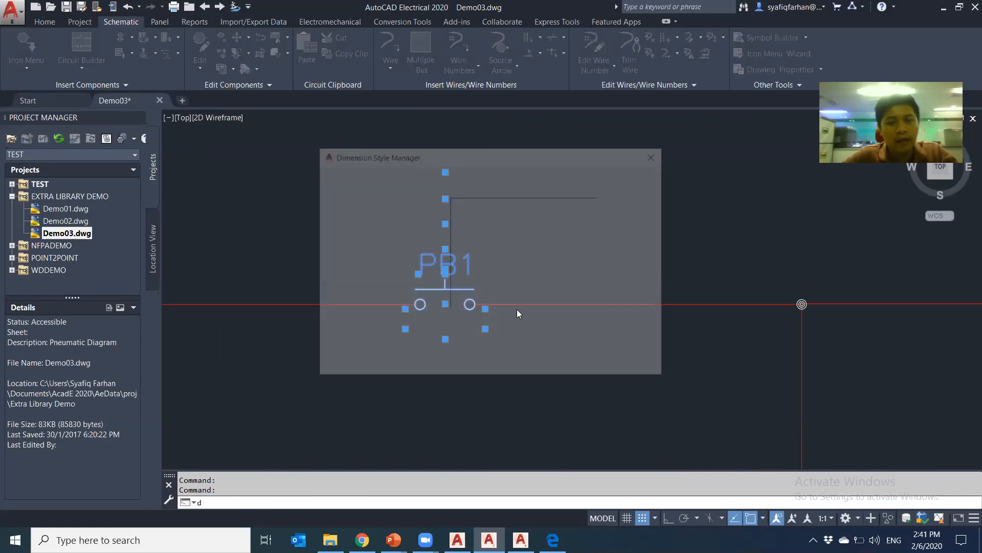
{"action": "left_click", "coordinate": [657, 154]}
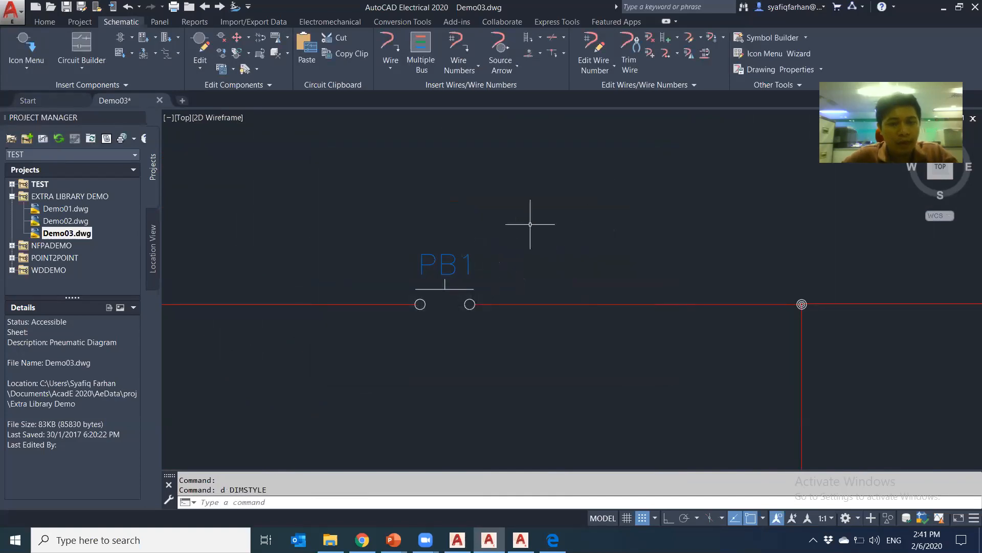
Try to remove push button PB1 from its horizontal wire with the Erase command, and undo the erasure.
{"action": "type", "text": "E"}
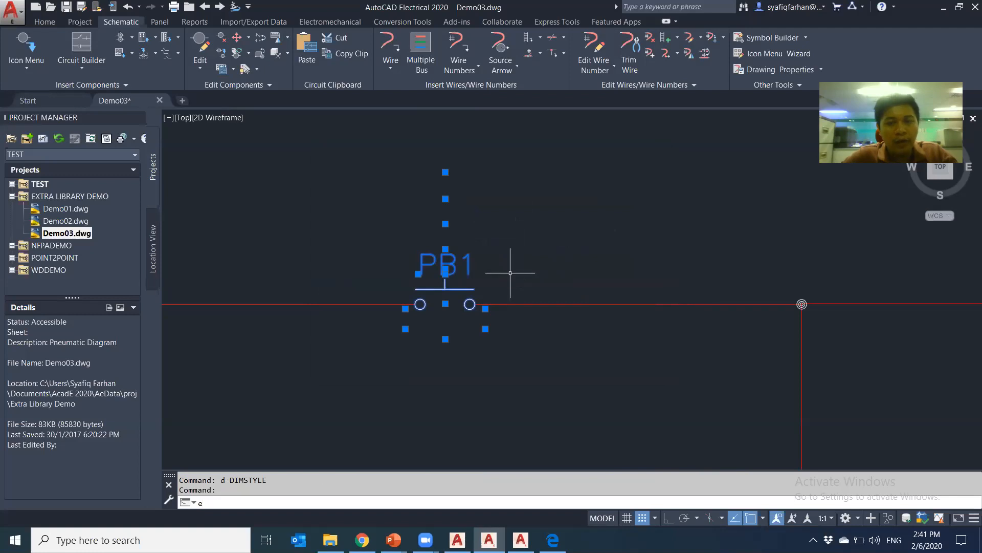
{"action": "key", "text": "Return"}
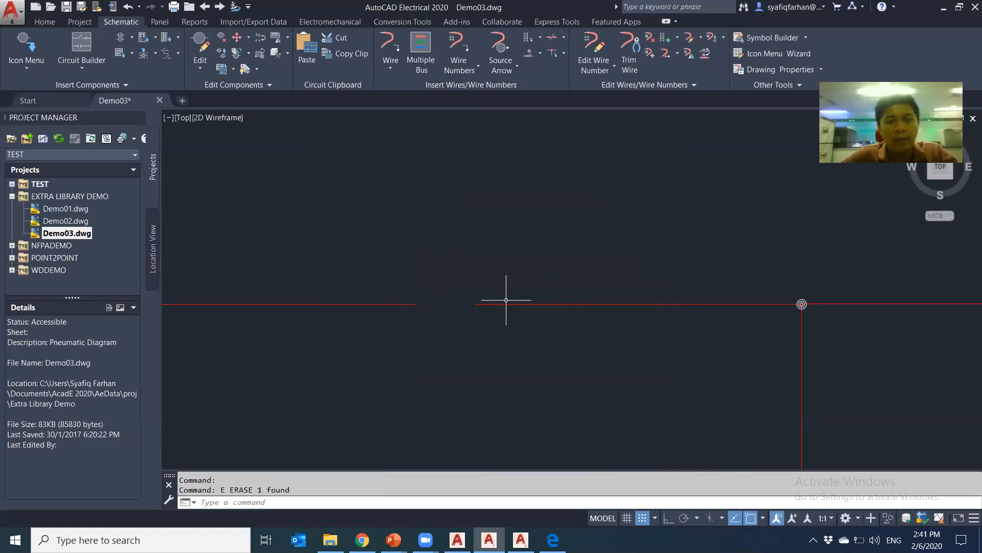
{"action": "key", "text": "ctrl+z"}
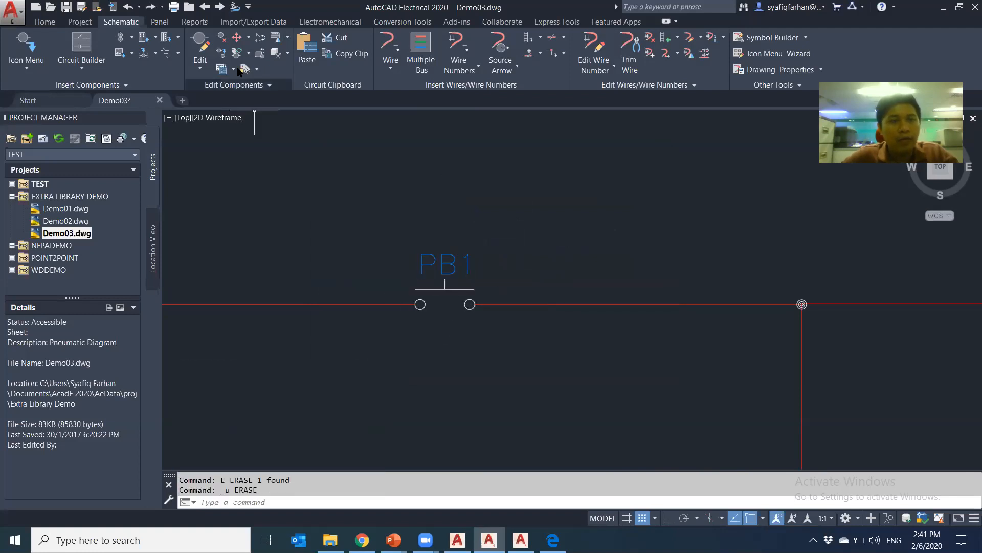
Remove push button PB1 from the horizontal wire with the Delete Component command.
{"action": "left_click", "coordinate": [221, 39]}
{"action": "left_click", "coordinate": [468, 289]}
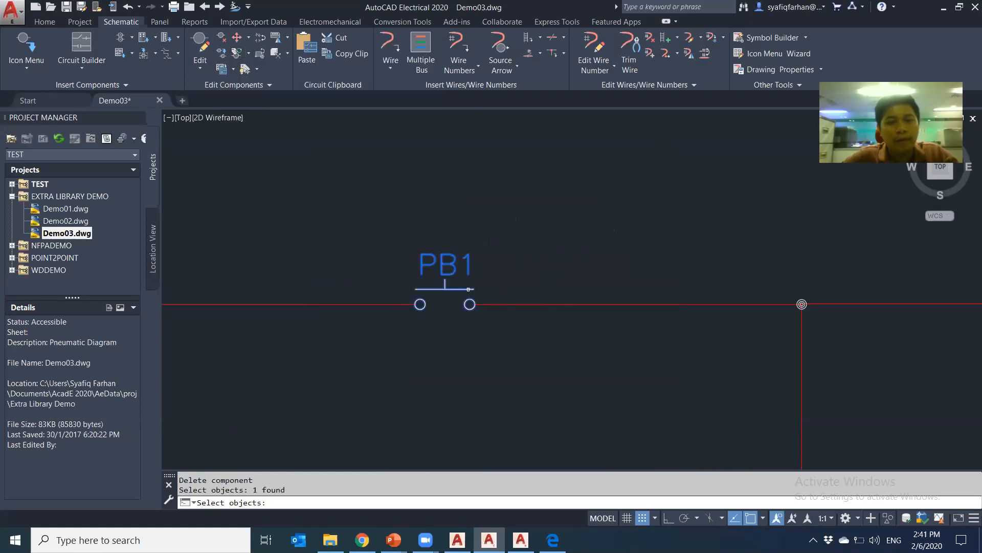
{"action": "key", "text": "Return"}
{"action": "left_click", "coordinate": [466, 299]}
{"action": "left_click", "coordinate": [449, 277]}
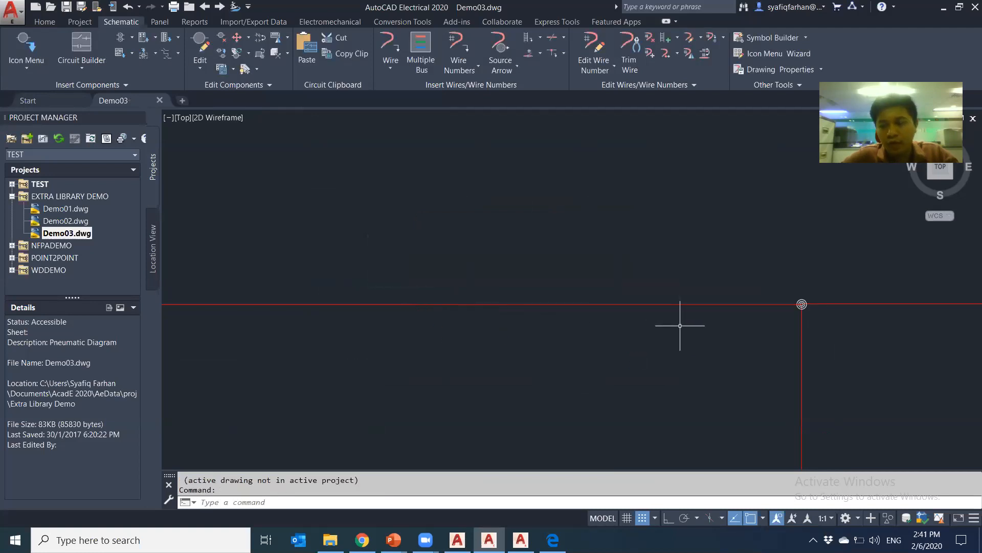
{"action": "middle_click_drag", "start_coordinate": [686, 324], "coordinate": [486, 365]}
{"action": "scroll", "coordinate": [555, 347], "scroll_direction": "down", "scroll_amount": 3}
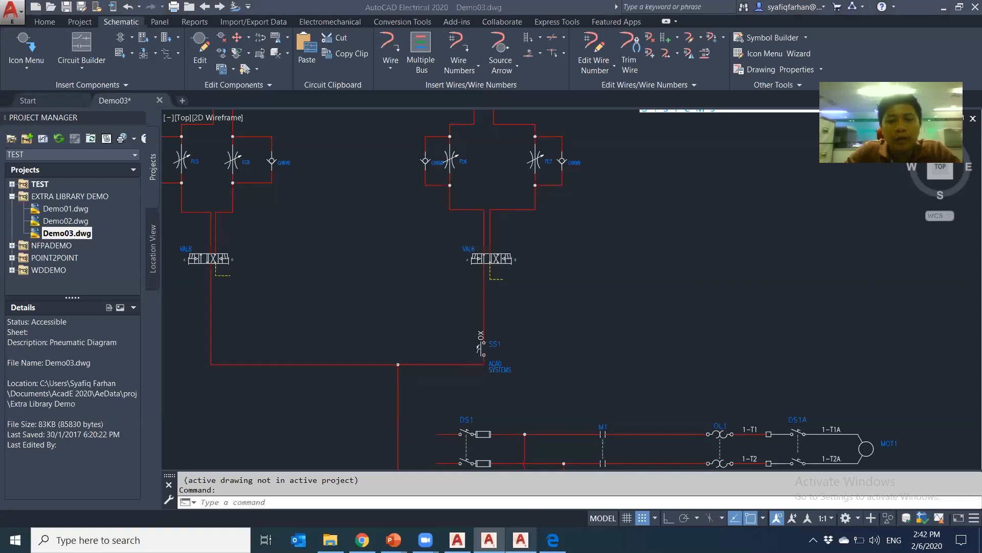
Switch to AutoCAD Architecture and view the house model in Drawing1 from a different angle.
{"action": "key", "text": "alt+Tab"}
{"action": "scroll", "coordinate": [694, 382], "scroll_direction": "up", "scroll_amount": 1}
{"action": "middle_click_drag", "start_coordinate": [679, 387], "coordinate": [581, 398]}
{"action": "key", "text": "F12"}
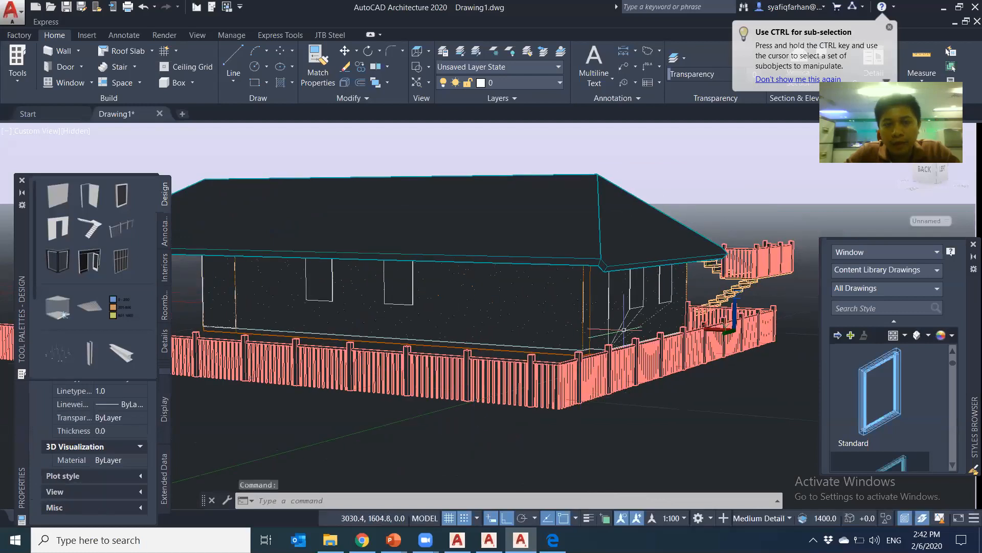
{"action": "scroll", "coordinate": [584, 389], "scroll_direction": "down", "scroll_amount": 2}
{"action": "mouse_move", "coordinate": [564, 409]}
{"action": "middle_mouse_down", "text": "shift"}
{"action": "mouse_move", "coordinate": [706, 408]}
{"action": "mouse_move", "coordinate": [488, 421]}
{"action": "mouse_move", "coordinate": [704, 408]}
{"action": "mouse_move", "coordinate": [574, 419]}
{"action": "middle_mouse_up", "text": "shift"}
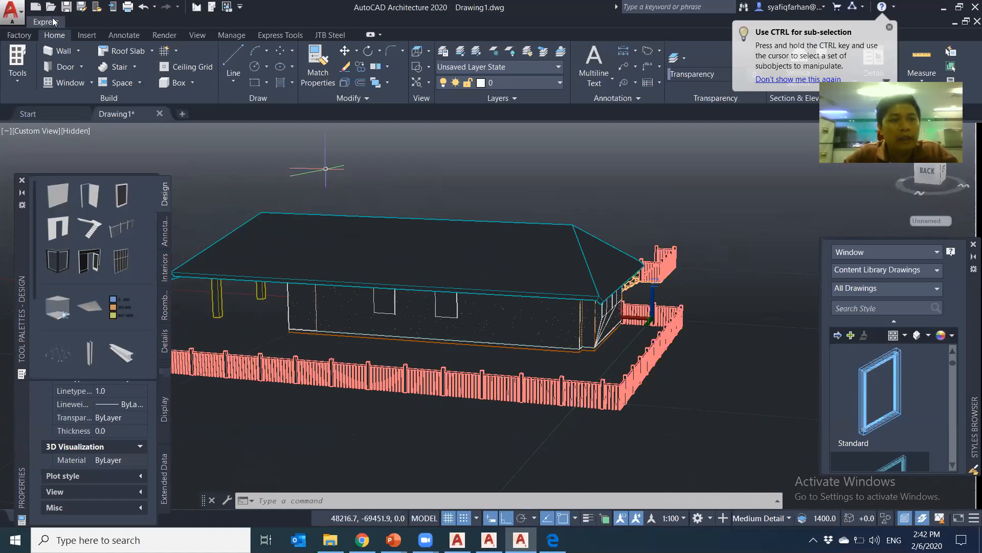
Create a new drawing and move the Design tool palette up, clear of the properties.
{"action": "left_click", "coordinate": [36, 7]}
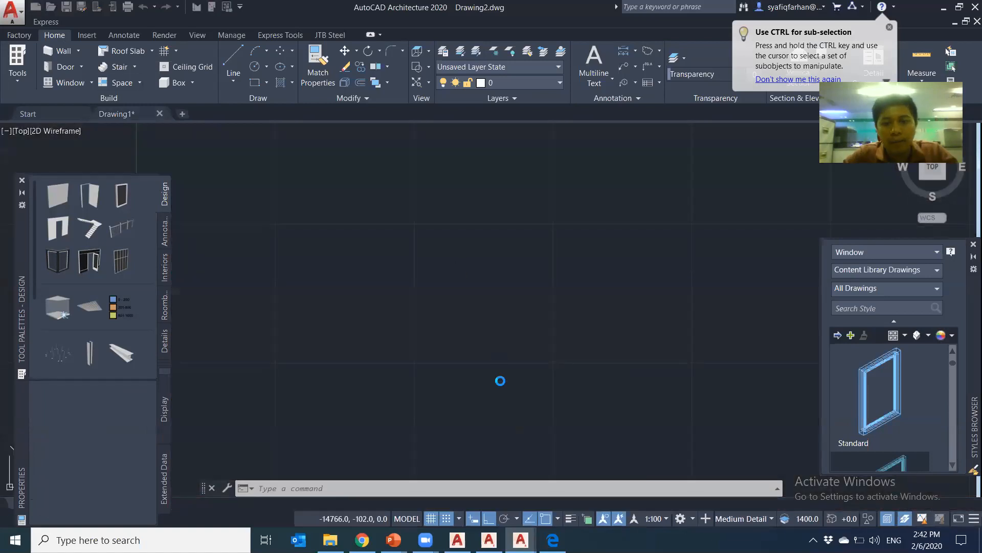
{"action": "middle_click", "coordinate": [535, 370]}
{"action": "middle_click", "coordinate": [535, 370]}
{"action": "mouse_move", "coordinate": [528, 402]}
{"action": "middle_mouse_down"}
{"action": "mouse_move", "coordinate": [465, 307]}
{"action": "mouse_move", "coordinate": [480, 295]}
{"action": "middle_mouse_up"}
{"action": "left_click_drag", "start_coordinate": [16, 267], "coordinate": [18, 218]}
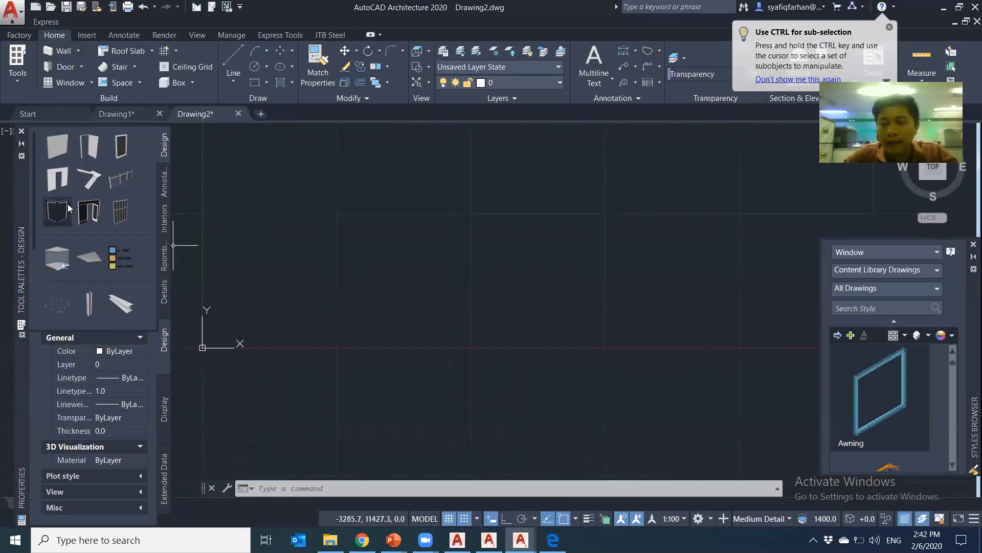
Start adding a wall and choose the Internal Block Plaster style from the content library drawings.
{"action": "left_click", "coordinate": [66, 153]}
{"action": "left_click", "coordinate": [102, 404]}
{"action": "left_click", "coordinate": [102, 404]}
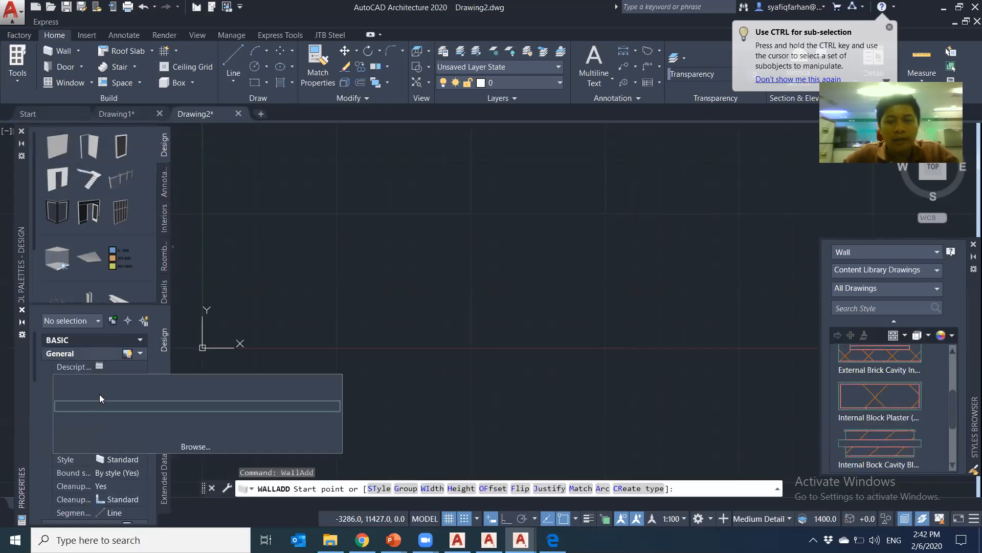
{"action": "scroll", "coordinate": [918, 425], "scroll_direction": "down", "scroll_amount": 2}
{"action": "scroll", "coordinate": [918, 436], "scroll_direction": "up", "scroll_amount": 2}
{"action": "scroll", "coordinate": [918, 436], "scroll_direction": "up", "scroll_amount": 2}
{"action": "scroll", "coordinate": [914, 428], "scroll_direction": "down", "scroll_amount": 1}
{"action": "left_click", "coordinate": [893, 446]}
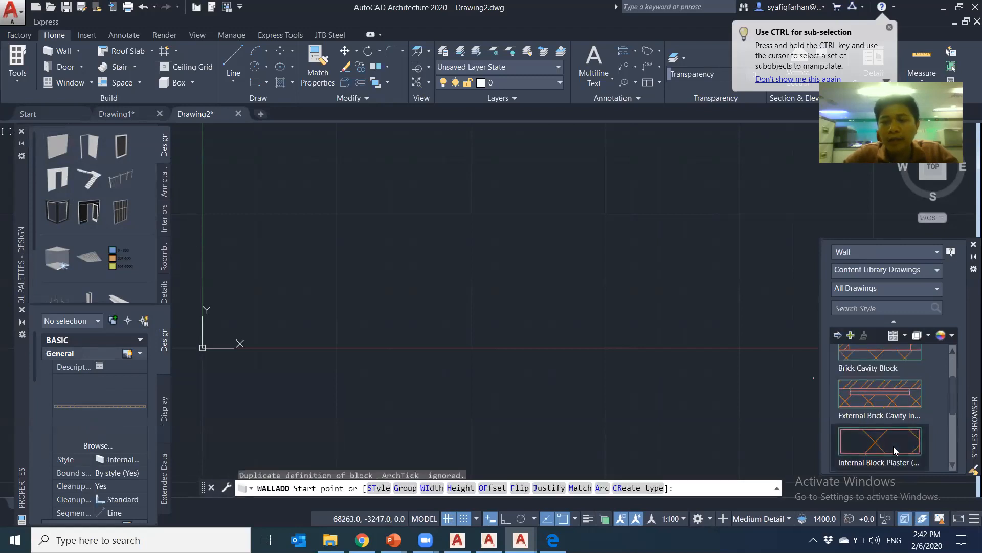
With Ortho on, draw a horizontal wall 15000 long from near the origin and continue it with a vertical wall upward.
{"action": "left_click", "coordinate": [221, 329]}
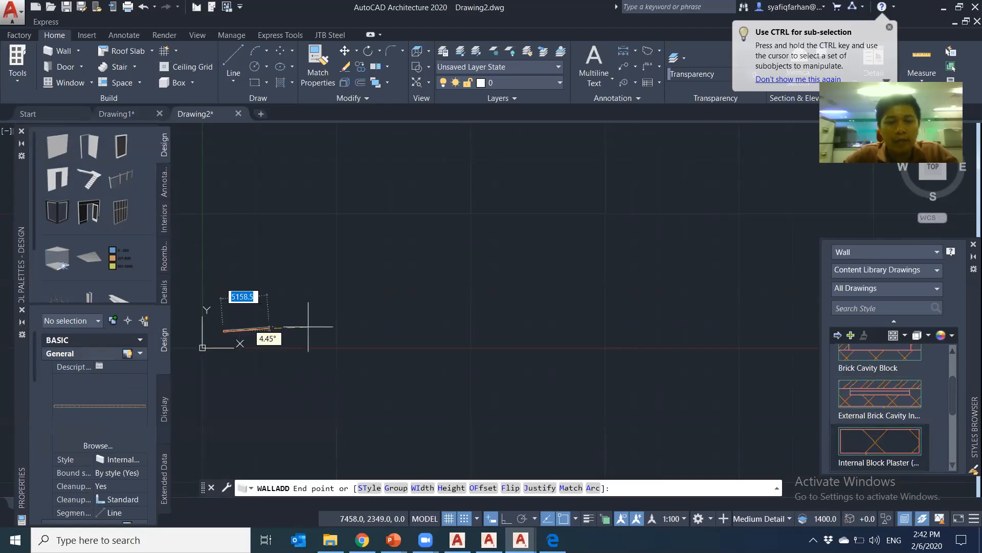
{"action": "scroll", "coordinate": [672, 338], "scroll_direction": "down", "scroll_amount": 2}
{"action": "key", "text": "F8"}
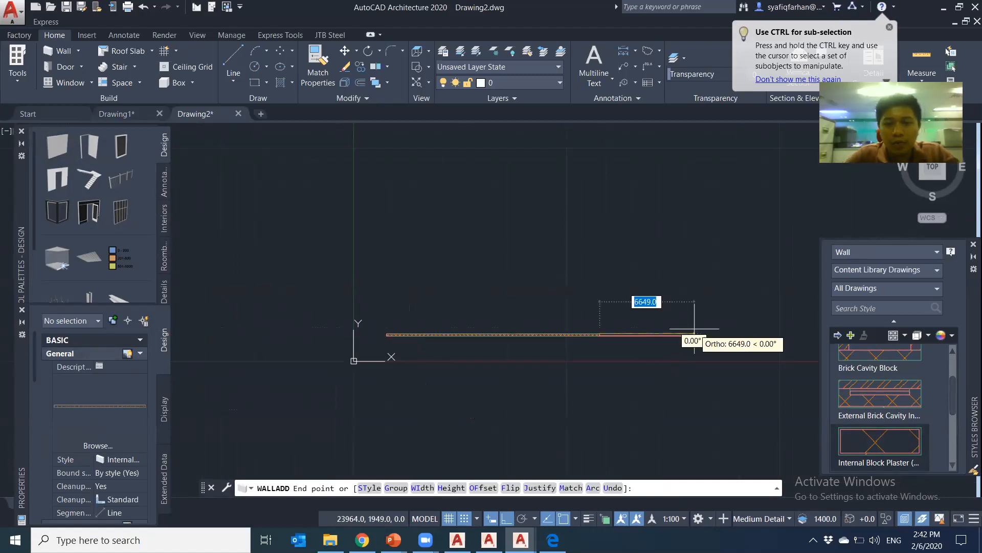
{"action": "left_click", "coordinate": [600, 334]}
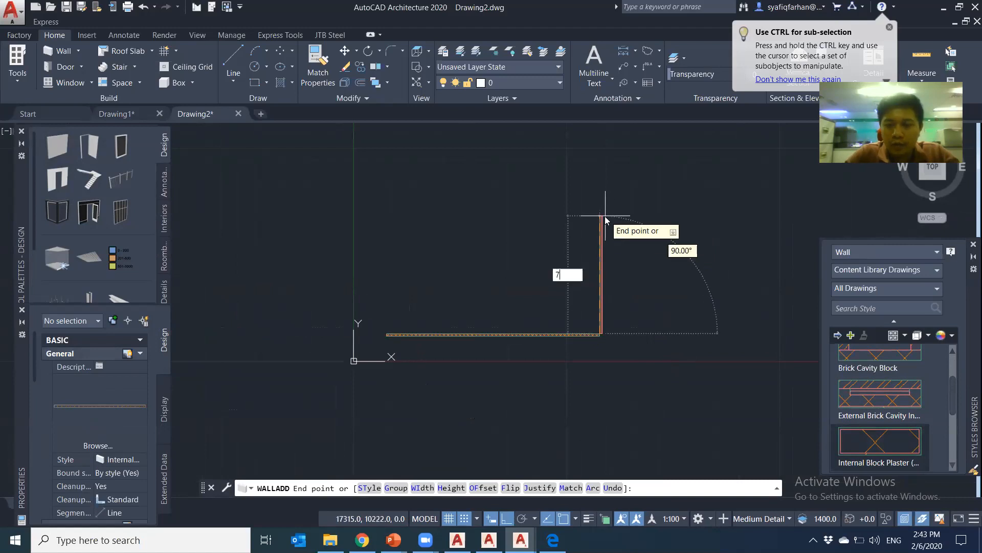
{"action": "key", "text": "Return"}
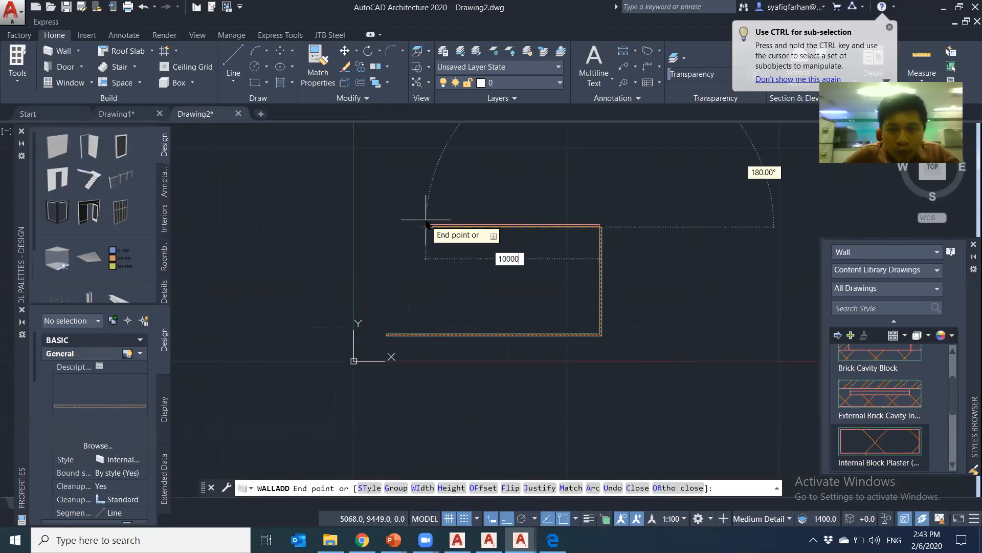
Continue the walls 10000 to the left, 4000 down and 5000 to the left, closing the outline at its starting corner.
{"action": "left_click", "coordinate": [456, 226]}
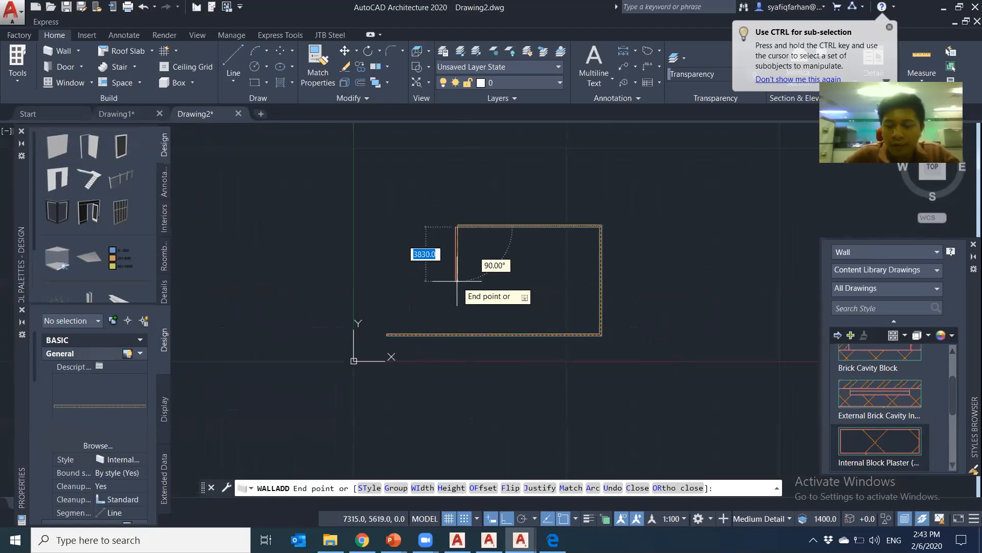
{"action": "type", "text": "4000"}
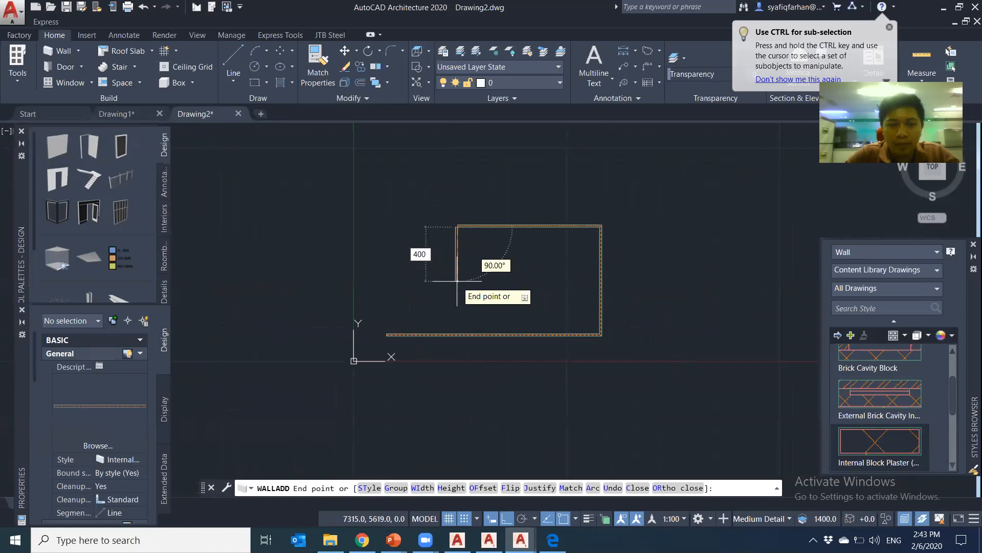
{"action": "key", "text": "Return"}
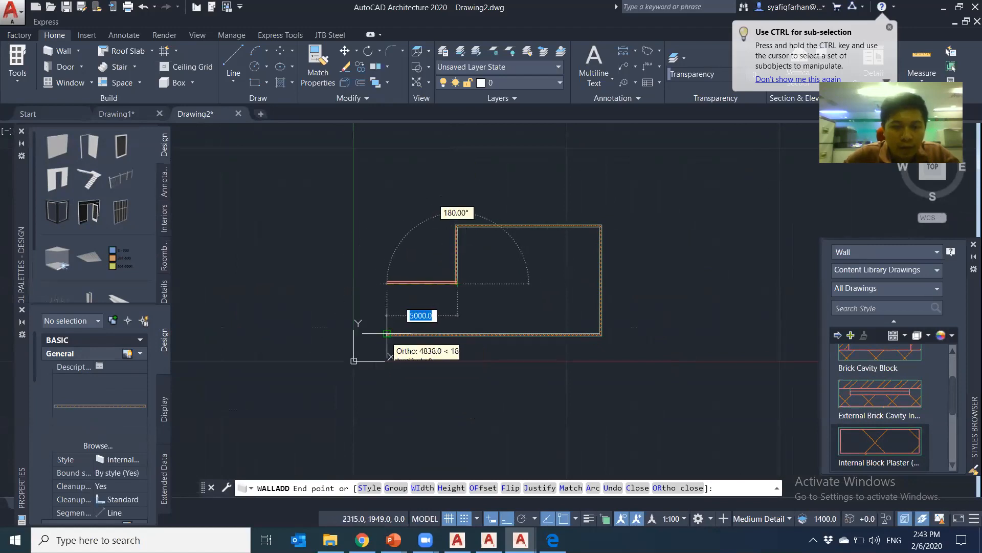
{"action": "scroll", "coordinate": [381, 327], "scroll_direction": "up", "scroll_amount": 3}
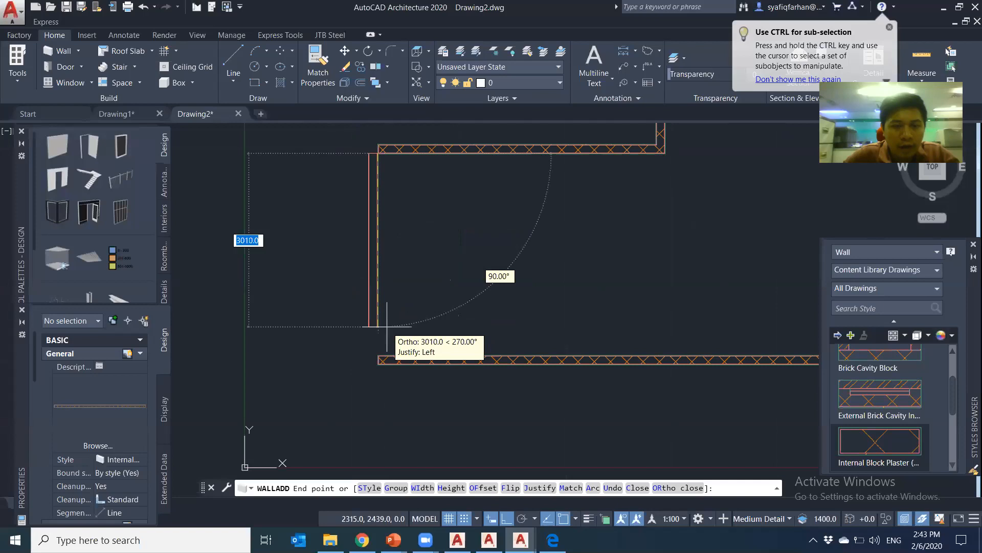
{"action": "scroll", "coordinate": [376, 362], "scroll_direction": "up", "scroll_amount": 2}
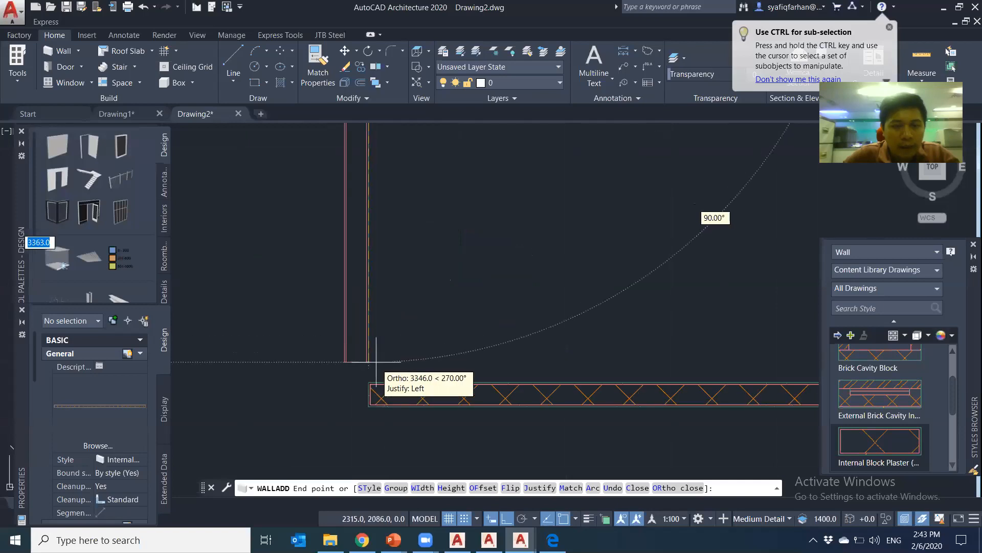
{"action": "left_click", "coordinate": [367, 390]}
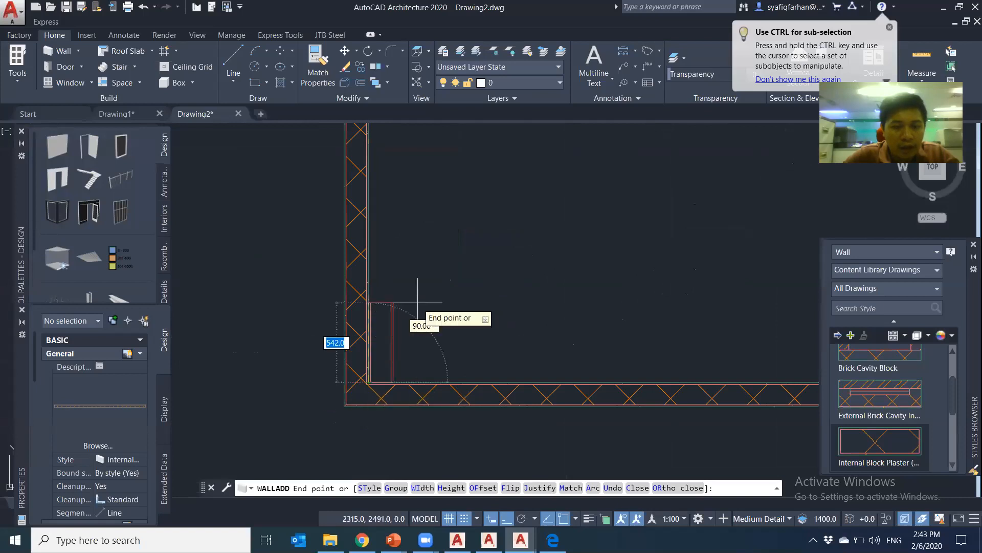
{"action": "key", "text": "Escape"}
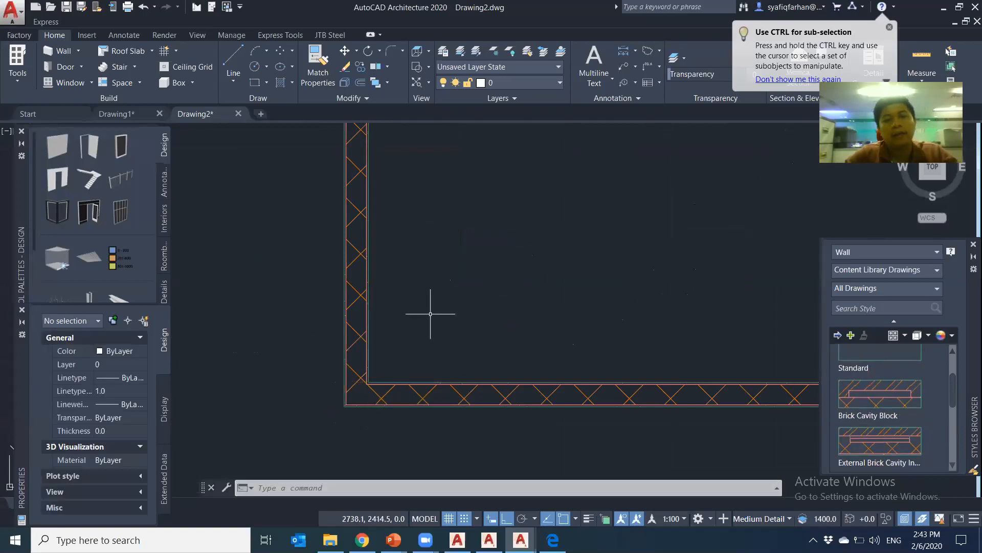
View the wall outline in 3D and display it in the Conceptual visual style, moving the tool palette off the view controls.
{"action": "scroll", "coordinate": [417, 368], "scroll_direction": "down", "scroll_amount": 5}
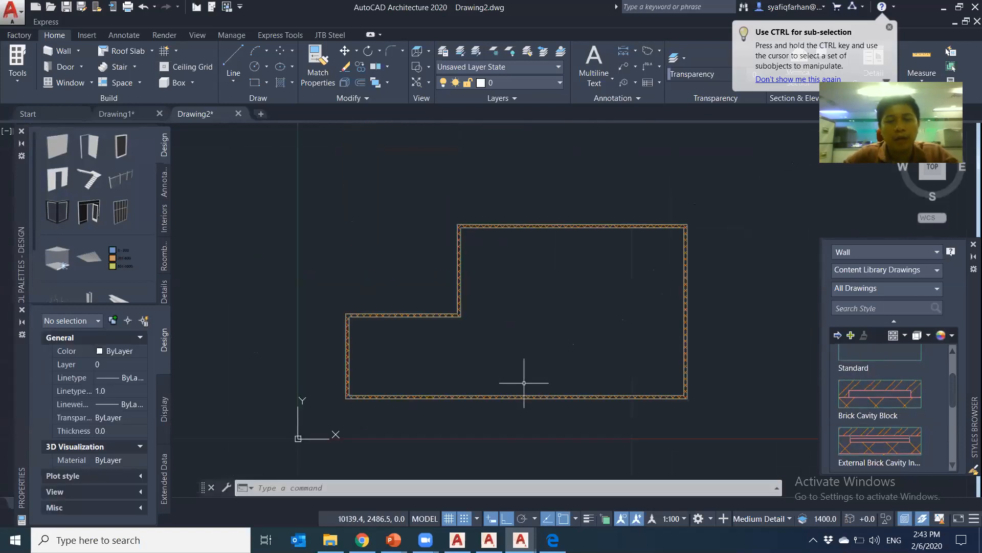
{"action": "middle_click_drag", "start_coordinate": [557, 375], "coordinate": [517, 274], "text": "shift"}
{"action": "scroll", "coordinate": [604, 399], "scroll_direction": "up", "scroll_amount": 5}
{"action": "middle_click_drag", "start_coordinate": [633, 360], "coordinate": [672, 376]}
{"action": "left_click_drag", "start_coordinate": [21, 213], "coordinate": [23, 213]}
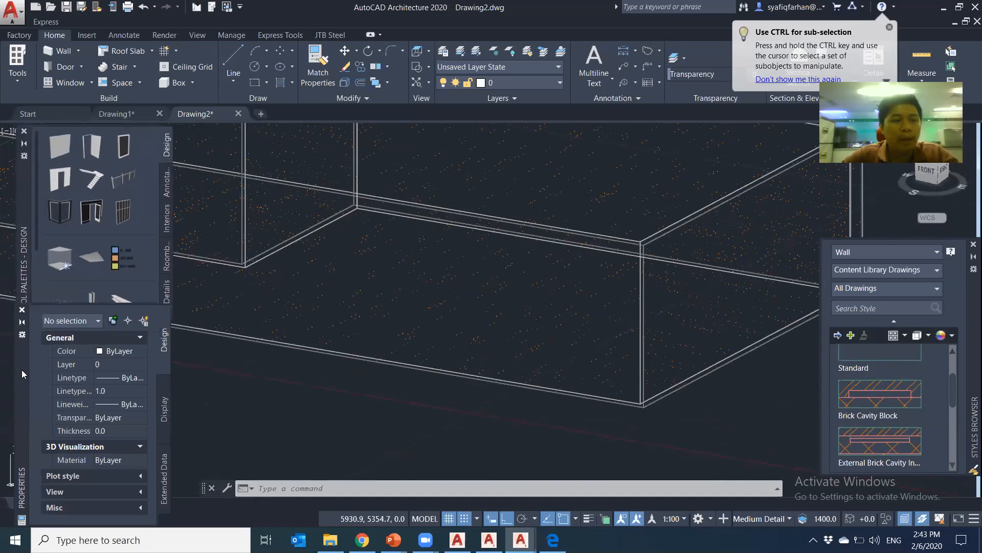
{"action": "left_click_drag", "start_coordinate": [23, 249], "coordinate": [19, 337]}
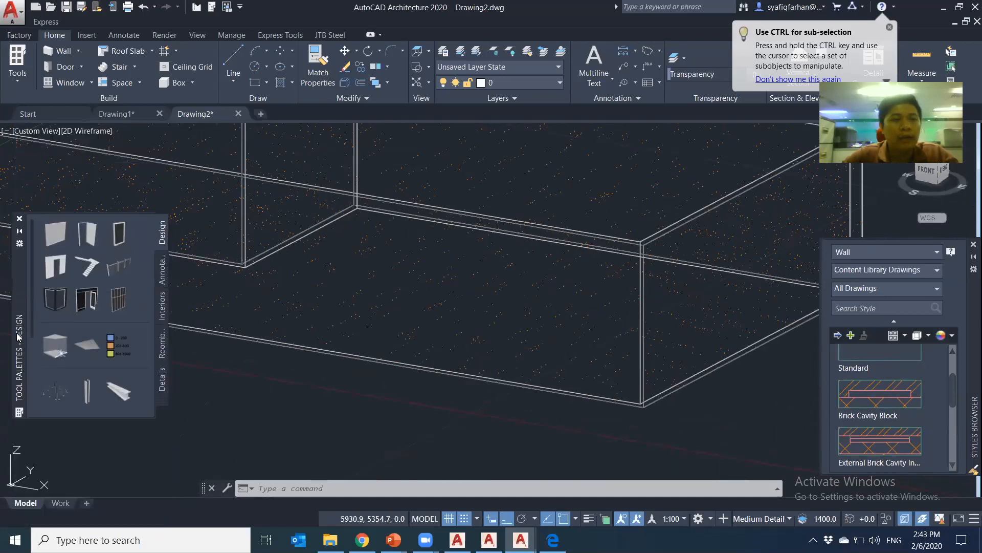
{"action": "left_click", "coordinate": [92, 132]}
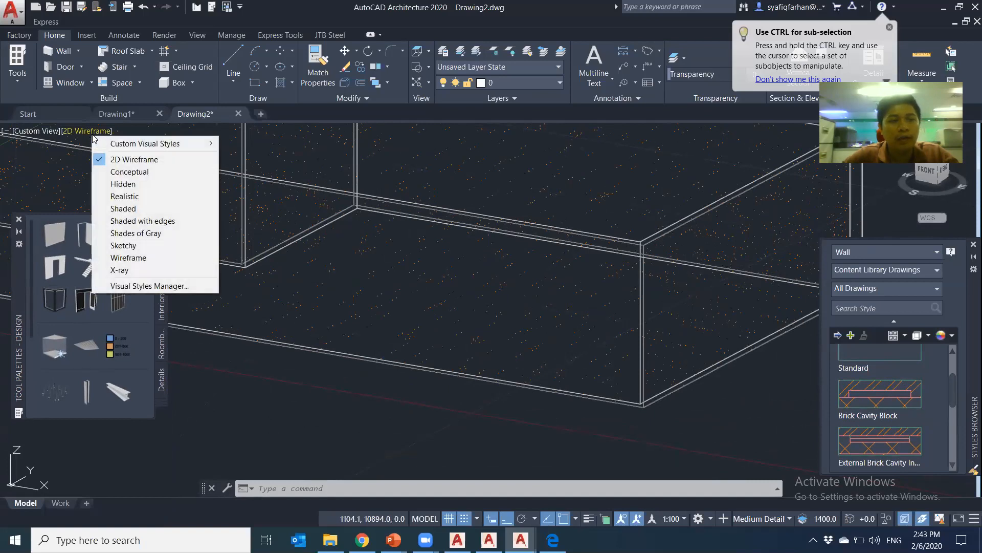
{"action": "left_click", "coordinate": [147, 173]}
{"action": "scroll", "coordinate": [448, 353], "scroll_direction": "down", "scroll_amount": 5}
{"action": "middle_click_drag", "start_coordinate": [520, 379], "coordinate": [482, 382], "text": "shift"}
{"action": "scroll", "coordinate": [434, 387], "scroll_direction": "up", "scroll_amount": 2}
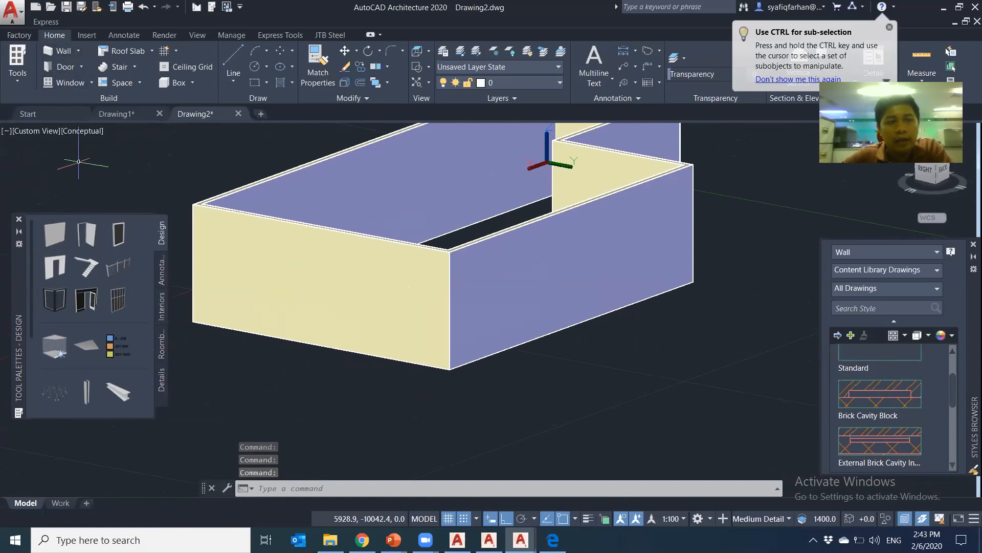
Try to insert a Standard door in the 10000 long wall, and undo the insertion.
{"action": "left_click", "coordinate": [94, 233]}
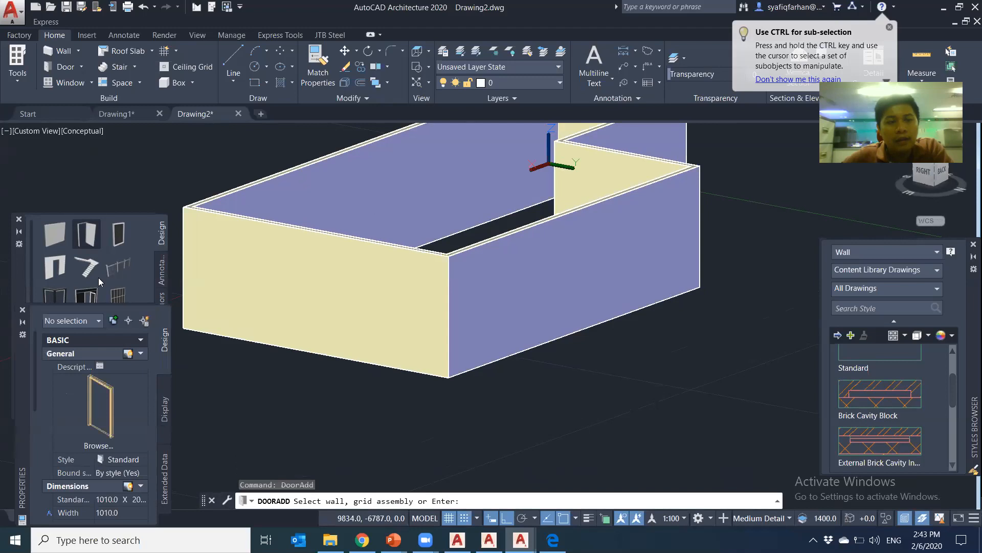
{"action": "left_click", "coordinate": [100, 400]}
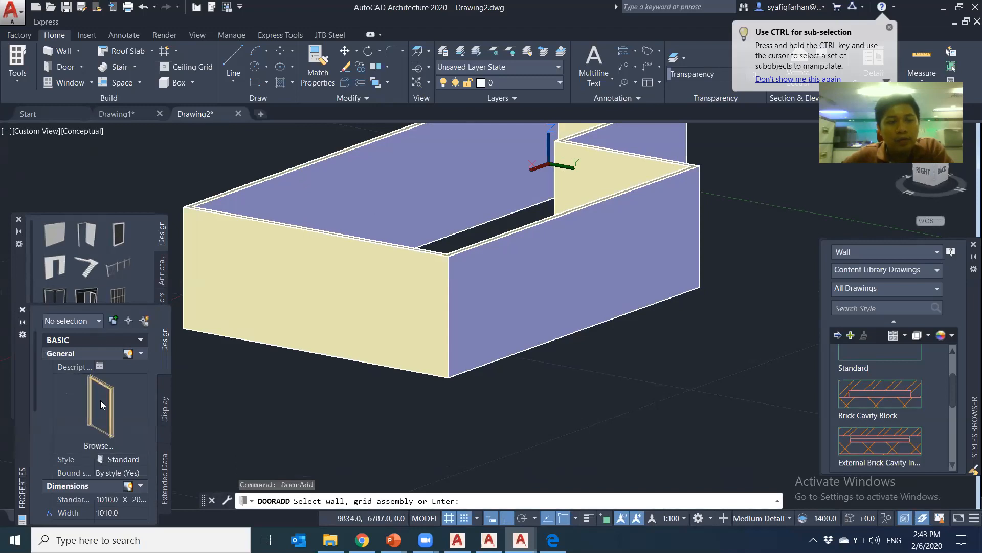
{"action": "left_click", "coordinate": [872, 419]}
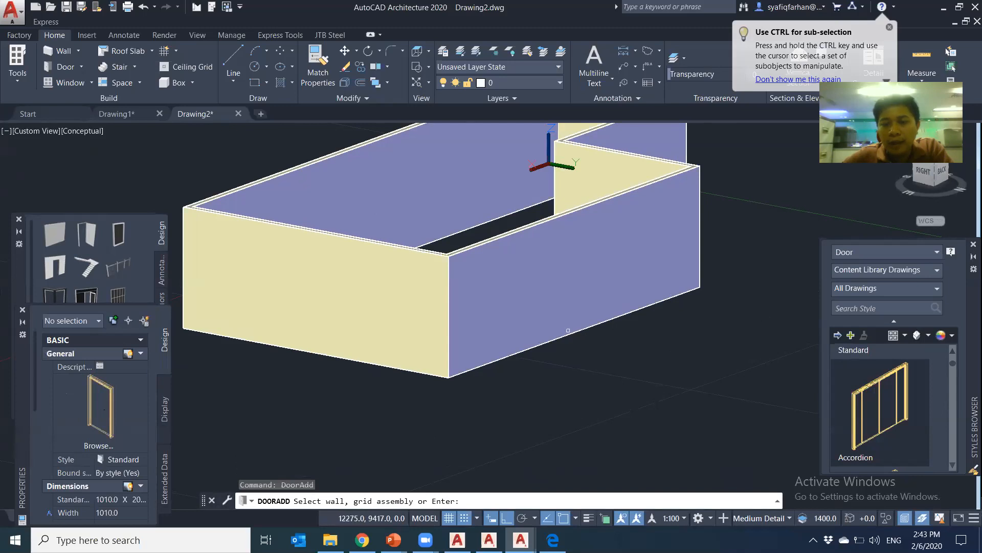
{"action": "left_click", "coordinate": [568, 331]}
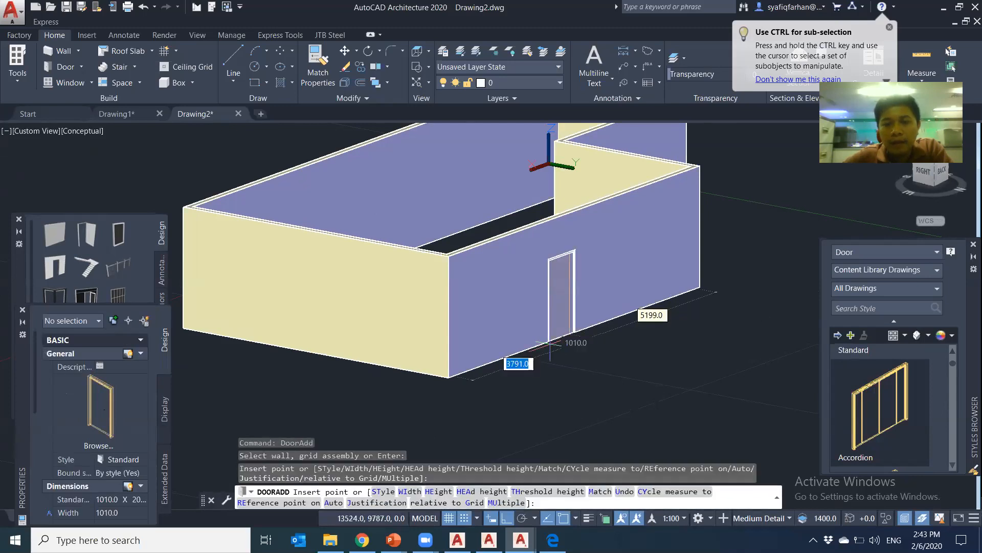
{"action": "key", "text": "Escape"}
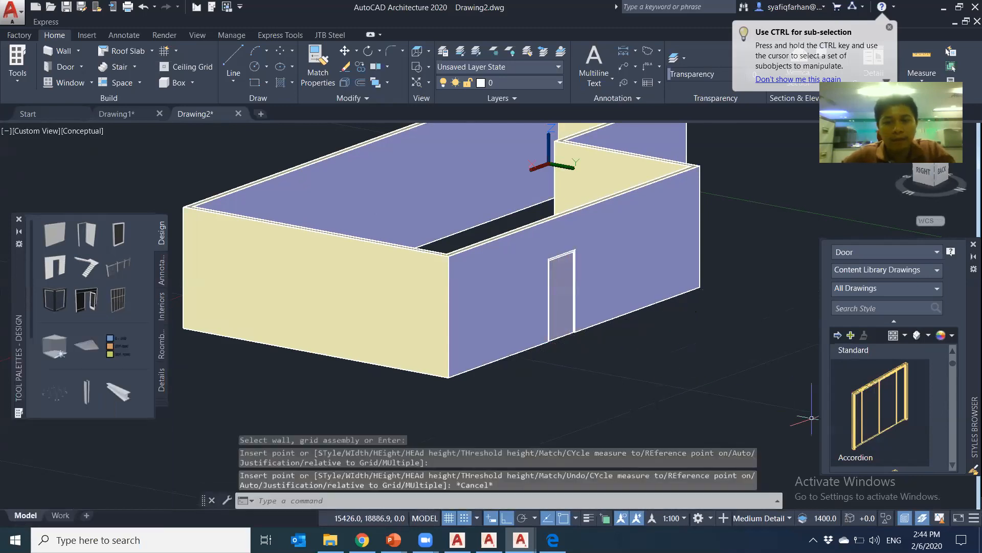
{"action": "key", "text": "ctrl+z"}
Insert an Accordion door near the middle of the 10000 long outer wall.
{"action": "double_click", "coordinate": [888, 417]}
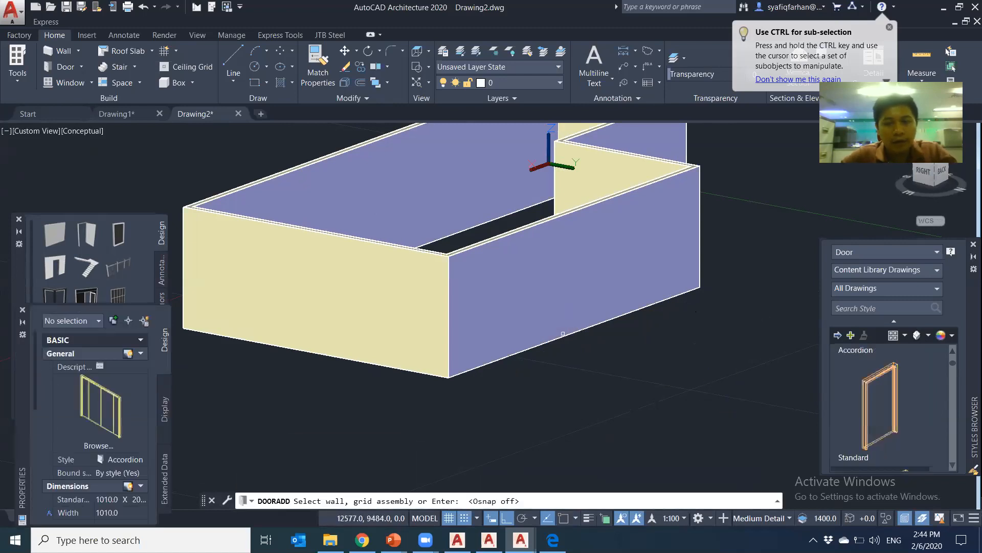
{"action": "left_click", "coordinate": [560, 338]}
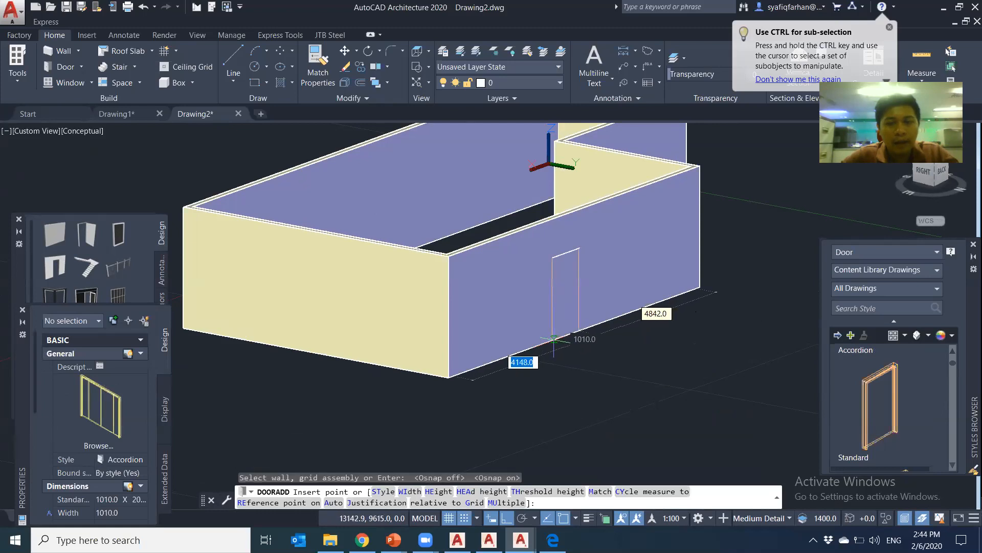
{"action": "scroll", "coordinate": [568, 338], "scroll_direction": "up", "scroll_amount": 2}
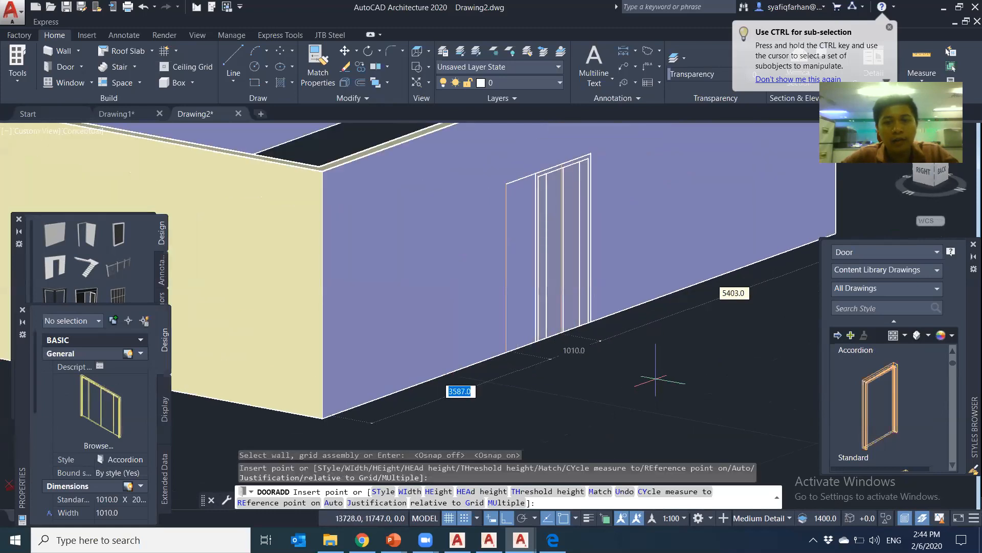
{"action": "left_click", "coordinate": [567, 339]}
{"action": "key", "text": "Escape"}
{"action": "middle_click_drag", "start_coordinate": [567, 339], "coordinate": [632, 386], "text": "shift"}
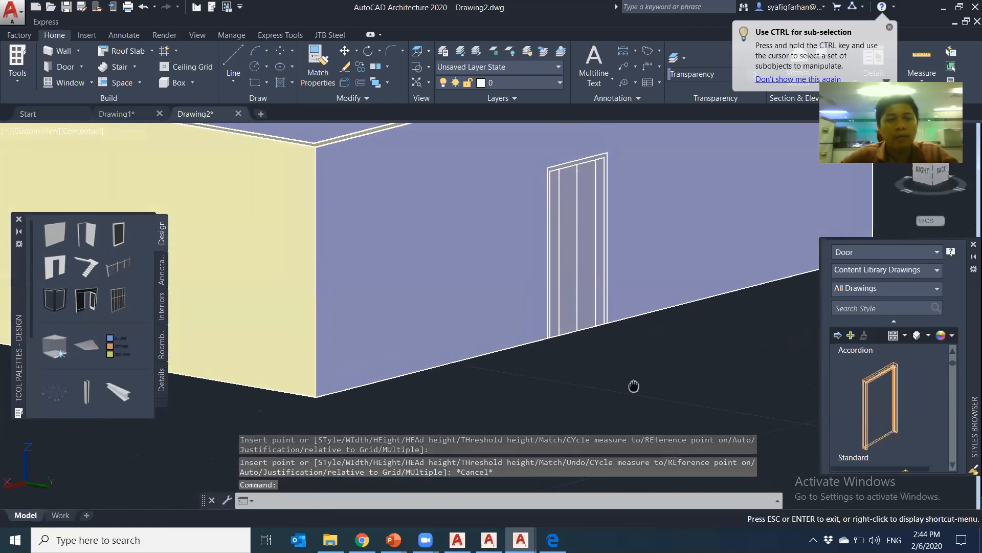
Insert two Bay style windows in the same wall, one on each side of the Accordion door.
{"action": "left_click", "coordinate": [119, 235]}
{"action": "left_click", "coordinate": [87, 393]}
{"action": "scroll", "coordinate": [906, 408], "scroll_direction": "down", "scroll_amount": 3}
{"action": "left_click", "coordinate": [888, 406]}
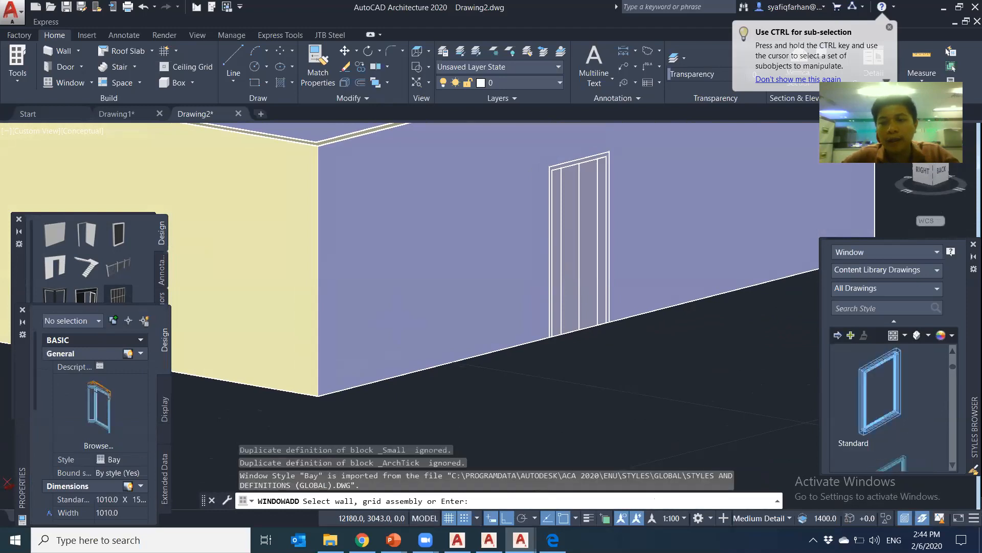
{"action": "left_click", "coordinate": [491, 301]}
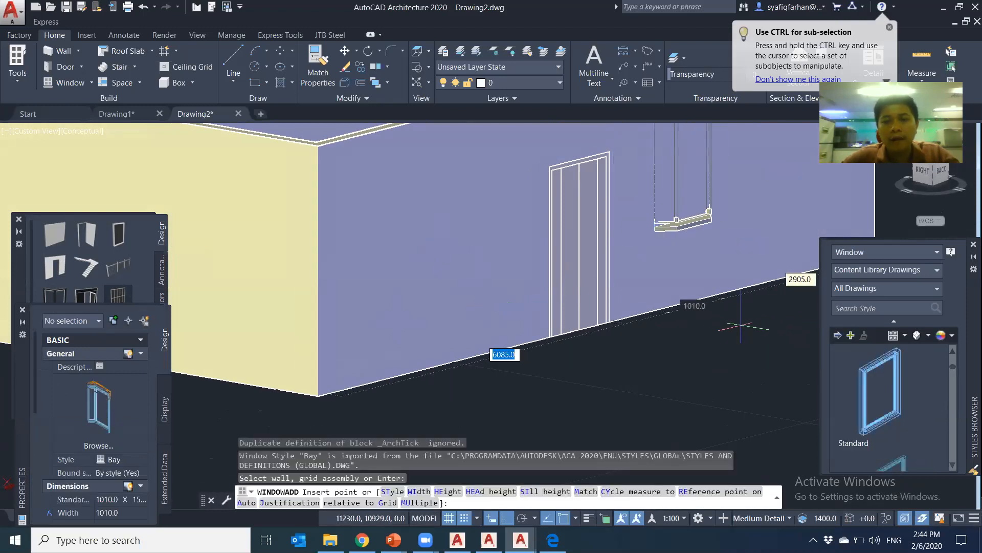
{"action": "left_click", "coordinate": [707, 298]}
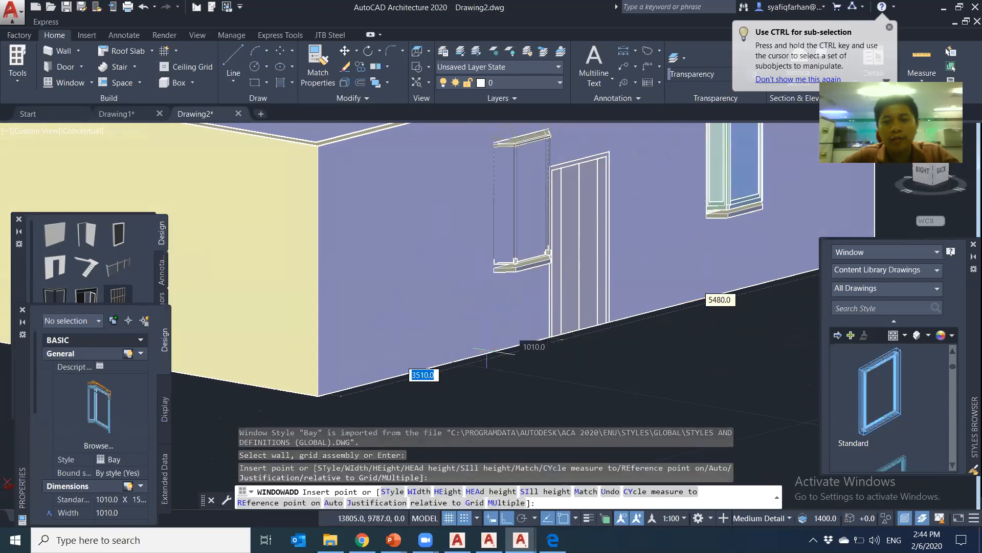
{"action": "left_click", "coordinate": [451, 362]}
{"action": "scroll", "coordinate": [526, 351], "scroll_direction": "down", "scroll_amount": 3}
{"action": "key", "text": "Escape"}
{"action": "scroll", "coordinate": [658, 333], "scroll_direction": "up", "scroll_amount": 3}
{"action": "mouse_move", "coordinate": [658, 333]}
{"action": "middle_mouse_down", "text": "shift"}
{"action": "mouse_move", "coordinate": [397, 329]}
{"action": "mouse_move", "coordinate": [663, 337]}
{"action": "middle_mouse_up", "text": "shift"}
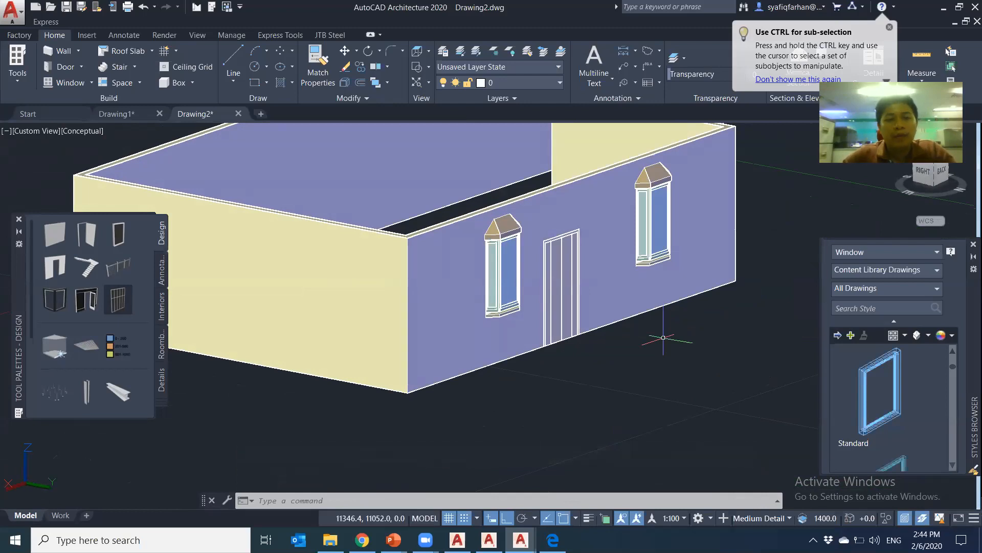
Examine the building from its recessed corner side and show it from the top.
{"action": "middle_click_drag", "start_coordinate": [665, 378], "coordinate": [620, 406], "text": "shift"}
{"action": "scroll", "coordinate": [563, 383], "scroll_direction": "down", "scroll_amount": 3}
{"action": "scroll", "coordinate": [487, 377], "scroll_direction": "up", "scroll_amount": 2}
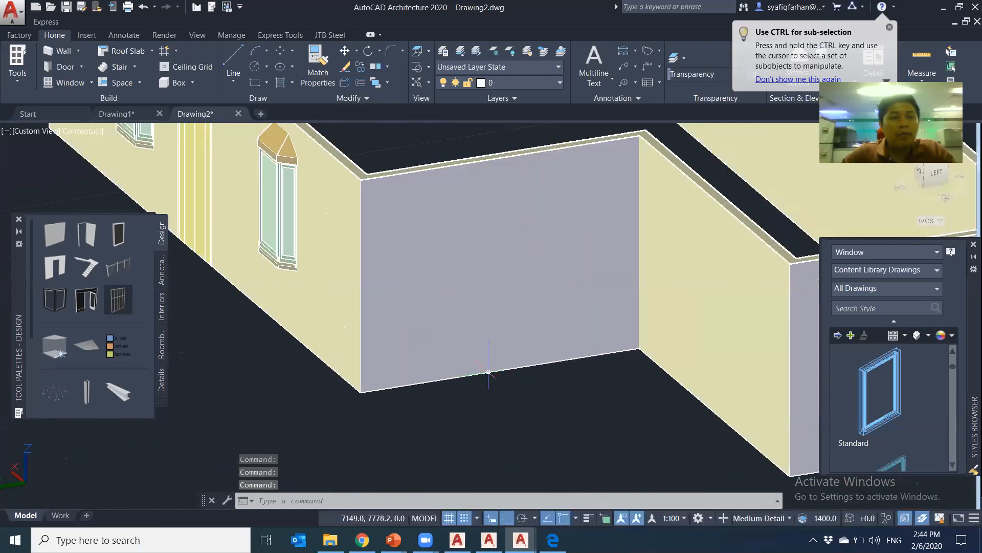
{"action": "scroll", "coordinate": [471, 373], "scroll_direction": "down", "scroll_amount": 4}
{"action": "middle_click_drag", "start_coordinate": [489, 372], "coordinate": [200, 153], "text": "shift"}
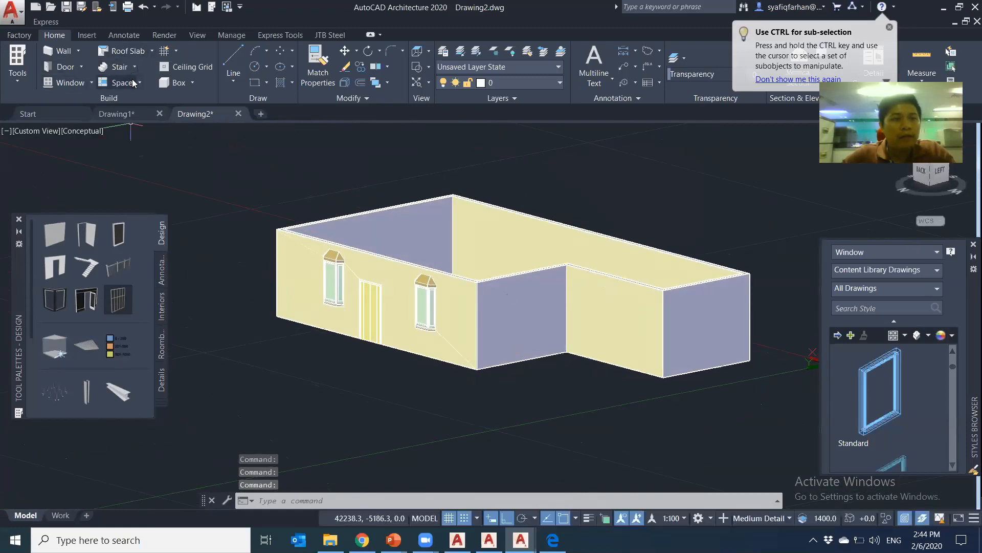
{"action": "left_click", "coordinate": [151, 54]}
{"action": "key", "text": "Escape"}
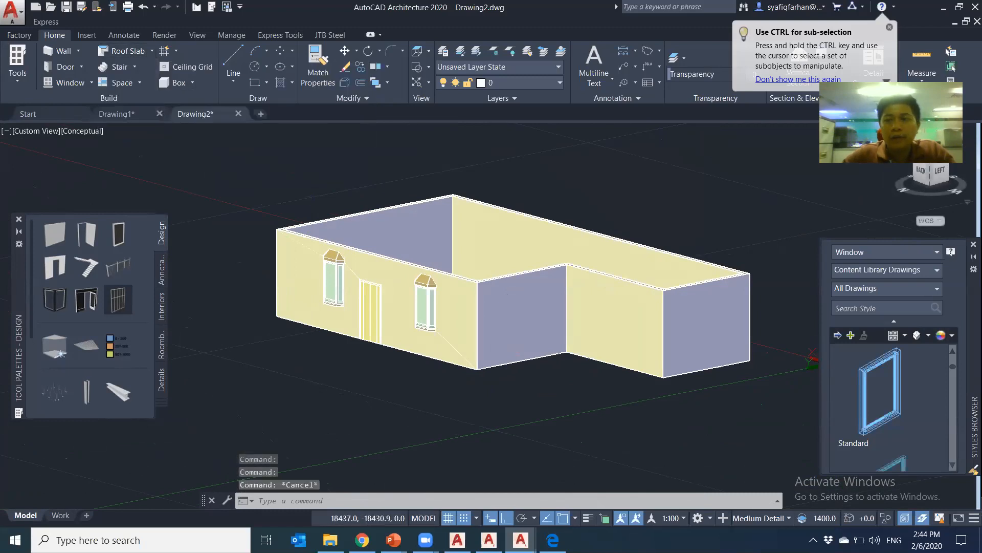
{"action": "left_click", "coordinate": [930, 156]}
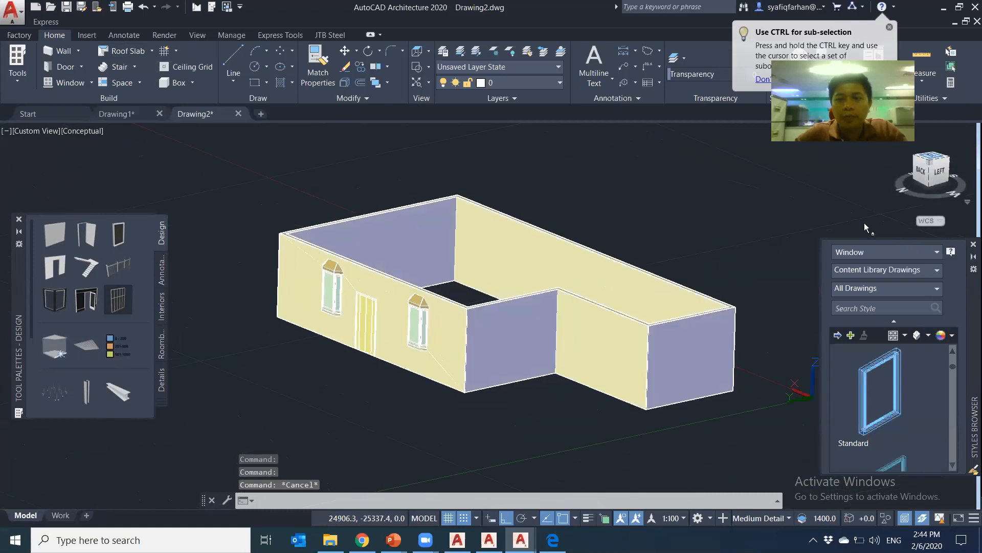
{"action": "left_click", "coordinate": [946, 133]}
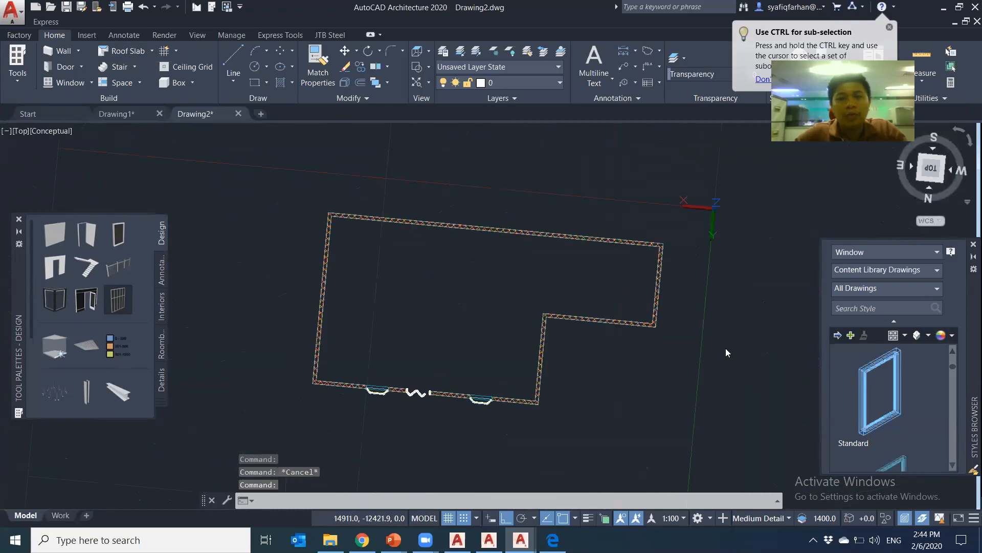
{"action": "left_click", "coordinate": [137, 57]}
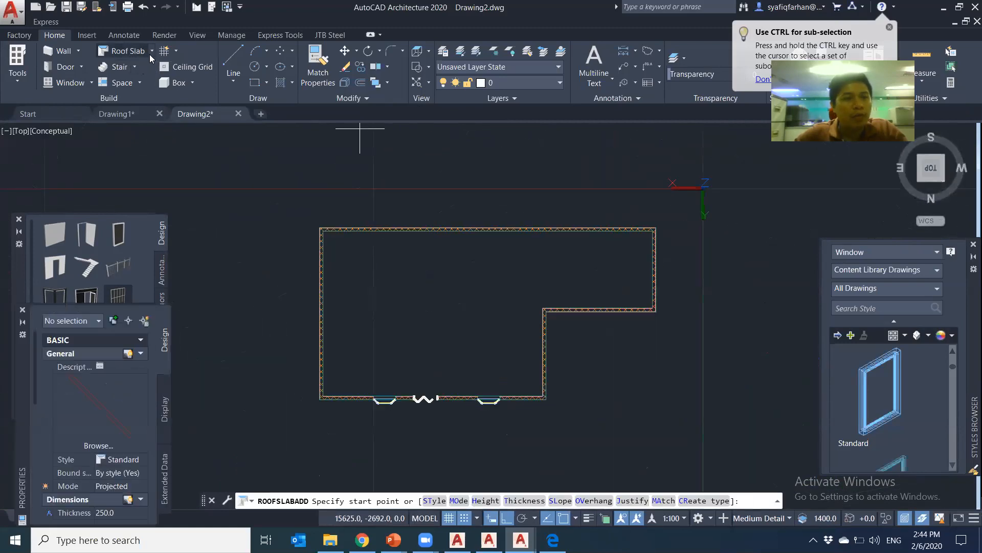
{"action": "left_click", "coordinate": [152, 50]}
{"action": "left_click", "coordinate": [132, 106]}
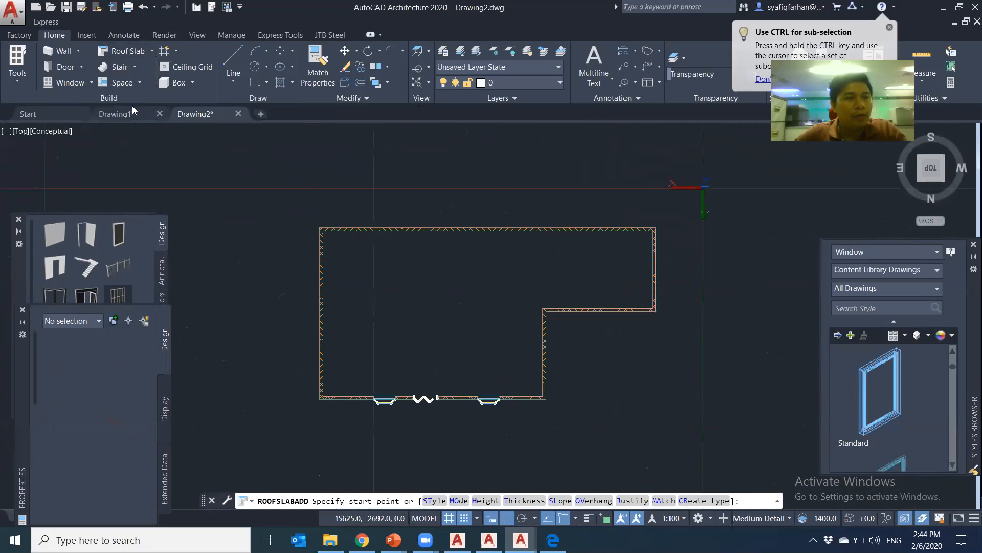
{"action": "left_click", "coordinate": [309, 219]}
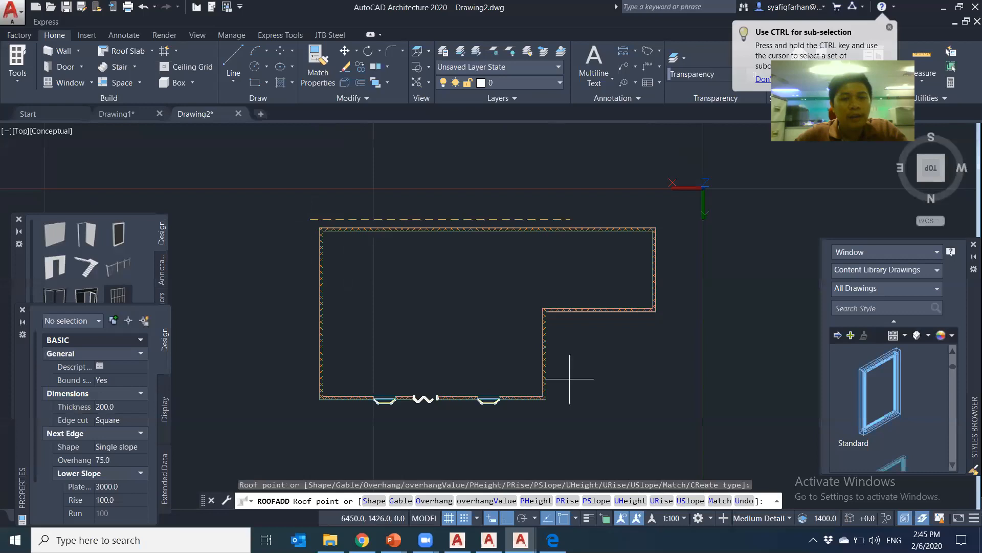
{"action": "left_click", "coordinate": [674, 377]}
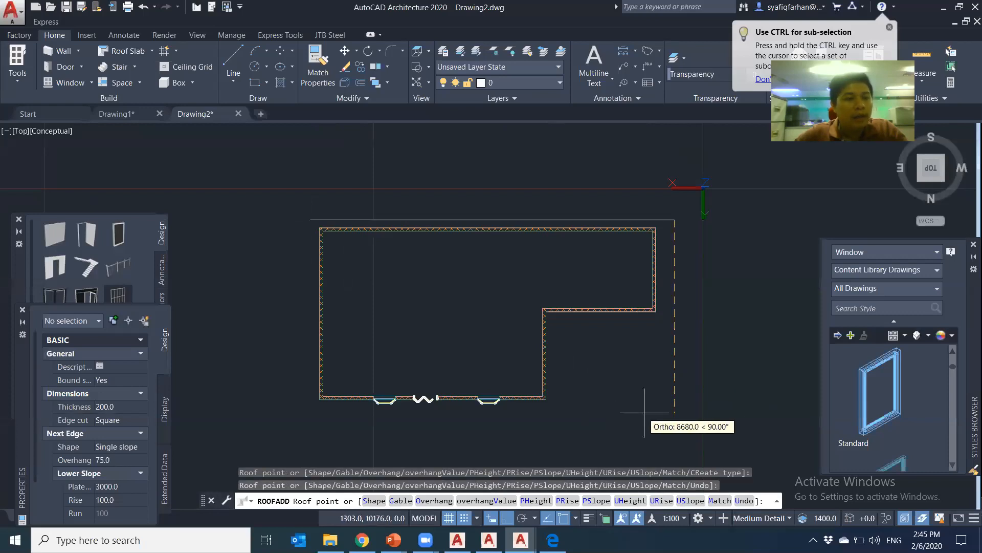
{"action": "key", "text": "Escape"}
{"action": "key", "text": "Escape"}
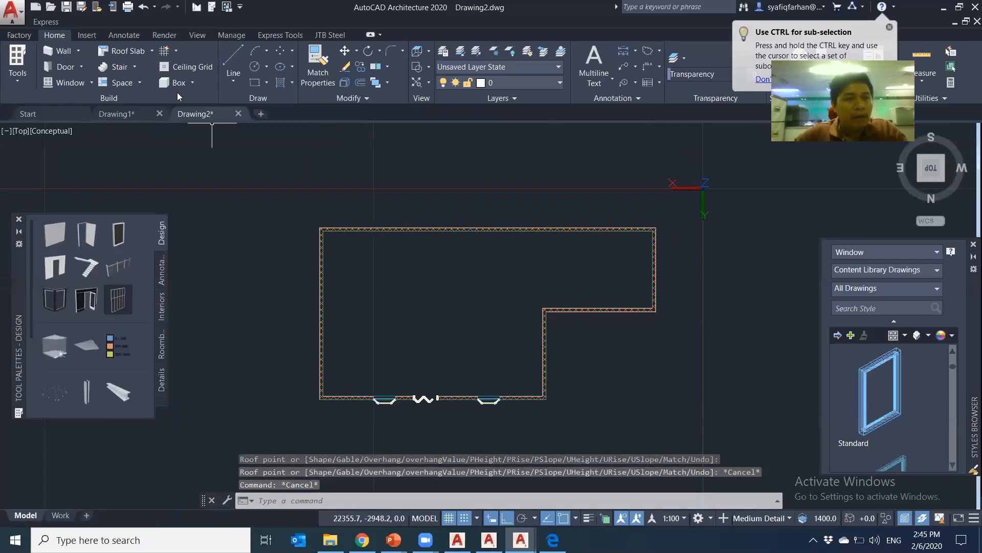
Create a roof over the whole building from a rectangle drawn slightly outside the wall outline, using the roof's Create type option.
{"action": "left_click", "coordinate": [151, 50]}
{"action": "left_click", "coordinate": [132, 106]}
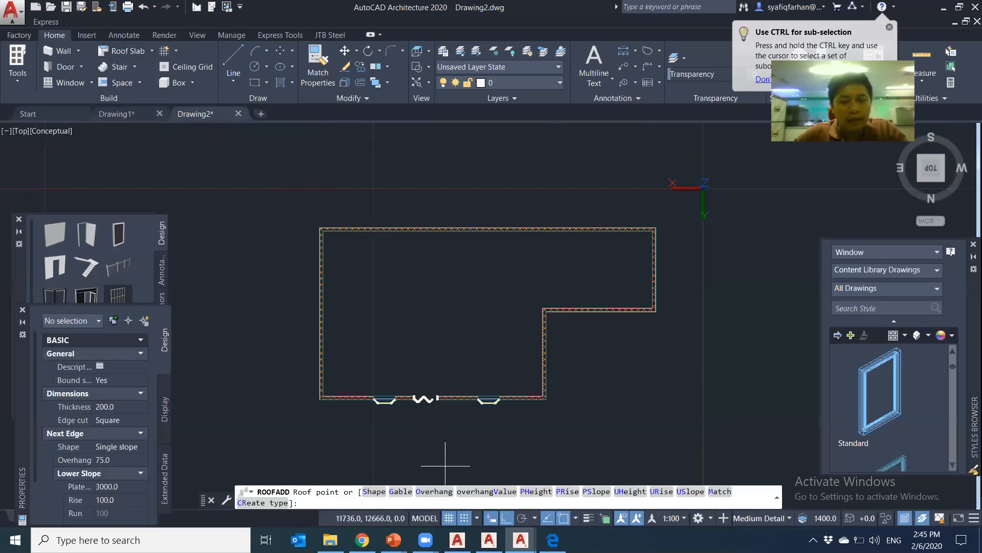
{"action": "left_click", "coordinate": [260, 503]}
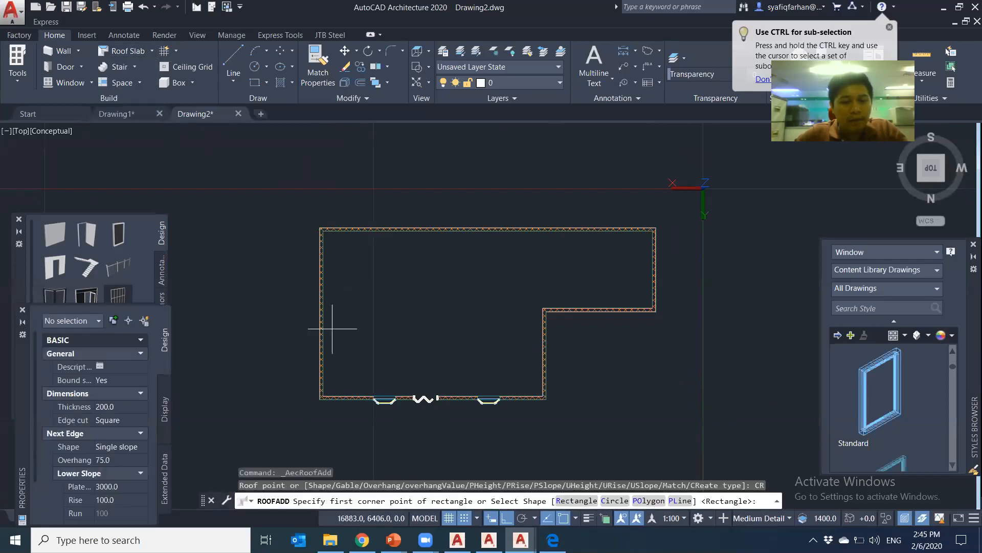
{"action": "left_click", "coordinate": [576, 501]}
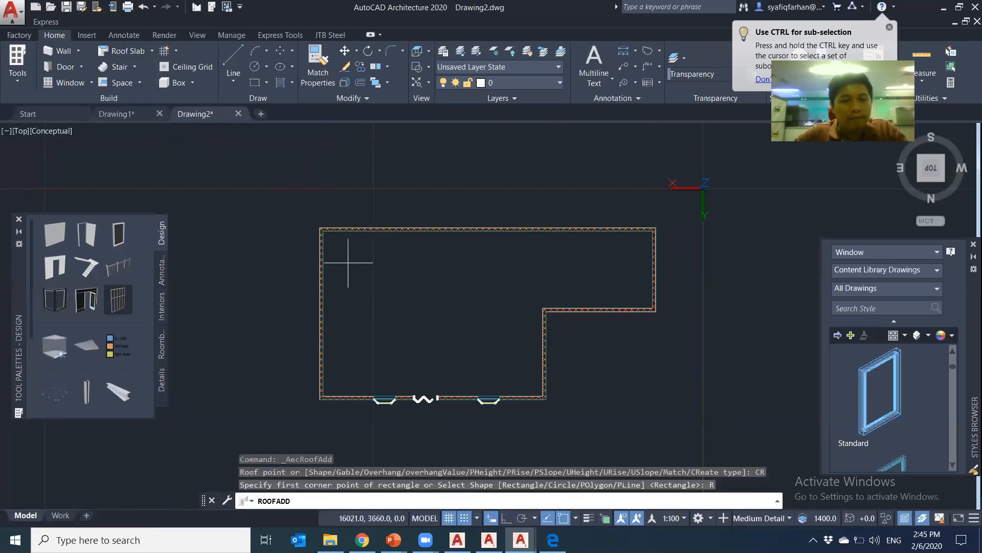
{"action": "left_click", "coordinate": [312, 220]}
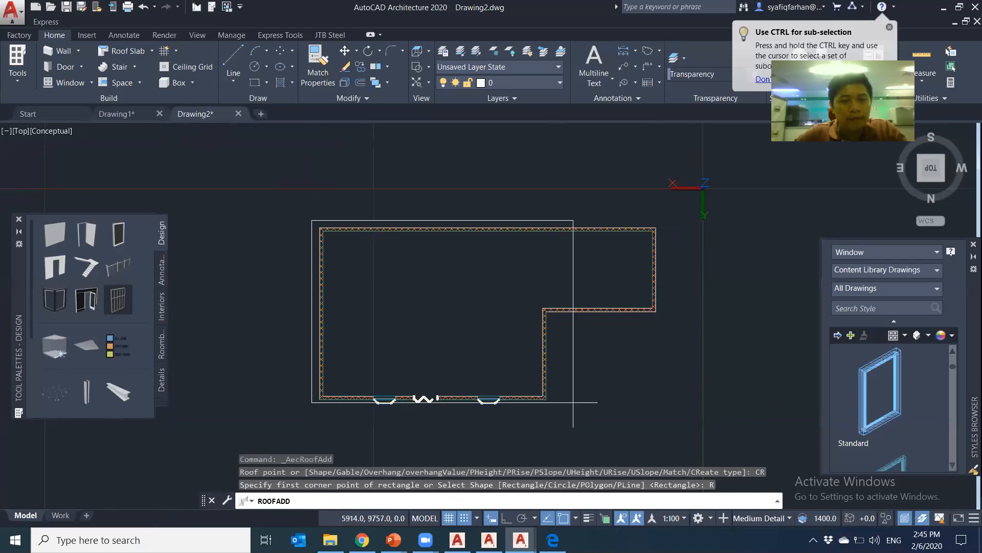
{"action": "left_click", "coordinate": [664, 417]}
{"action": "key", "text": "Escape"}
{"action": "key", "text": "Escape"}
{"action": "middle_click_drag", "start_coordinate": [684, 438], "coordinate": [691, 305], "text": "shift"}
{"action": "middle_click_drag", "start_coordinate": [665, 410], "coordinate": [816, 257], "text": "shift"}
In the Back view, stretch the middle of the roof's ridge straight down to a height of about 4800, with object snap off.
{"action": "left_click", "coordinate": [925, 169]}
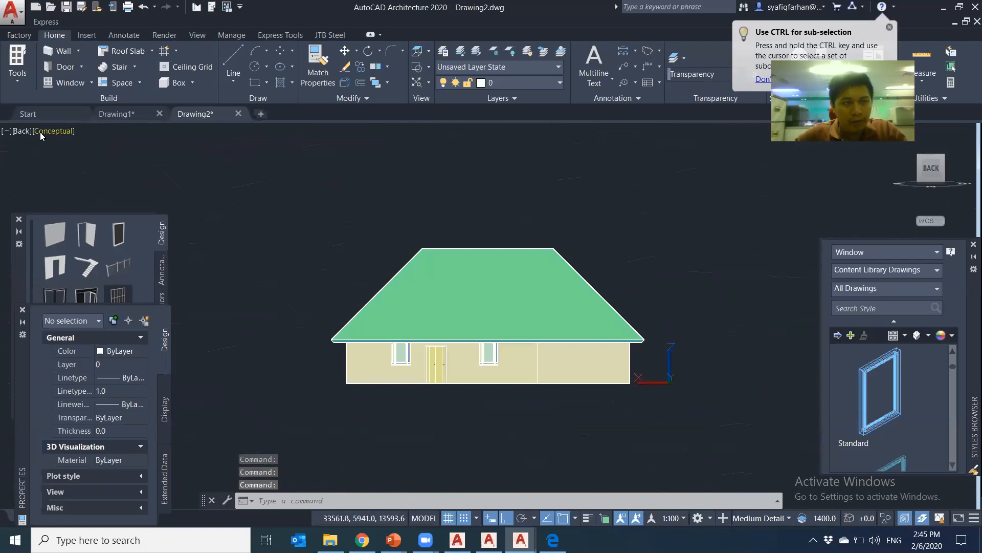
{"action": "left_click", "coordinate": [22, 131]}
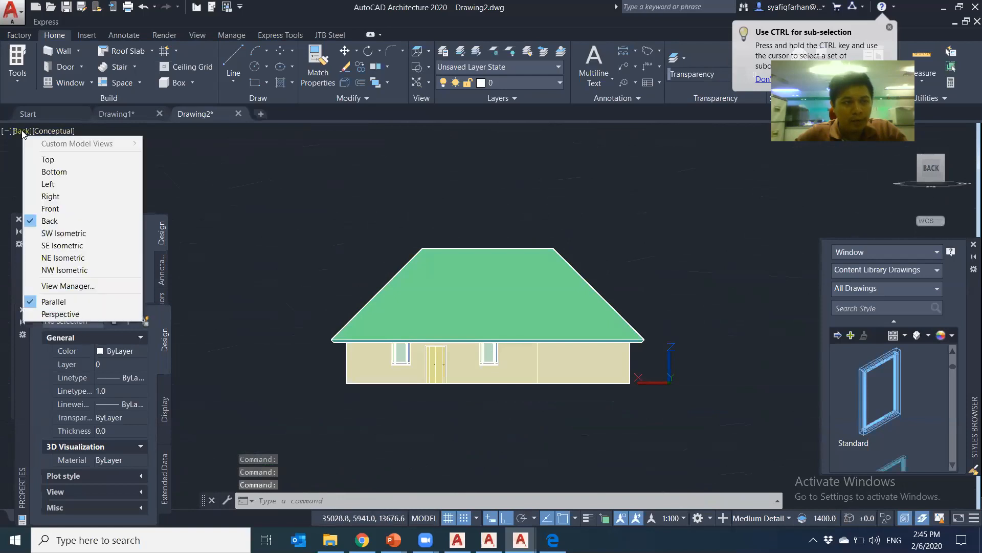
{"action": "left_click", "coordinate": [54, 221]}
{"action": "scroll", "coordinate": [449, 258], "scroll_direction": "up", "scroll_amount": 5}
{"action": "scroll", "coordinate": [483, 226], "scroll_direction": "down", "scroll_amount": 5}
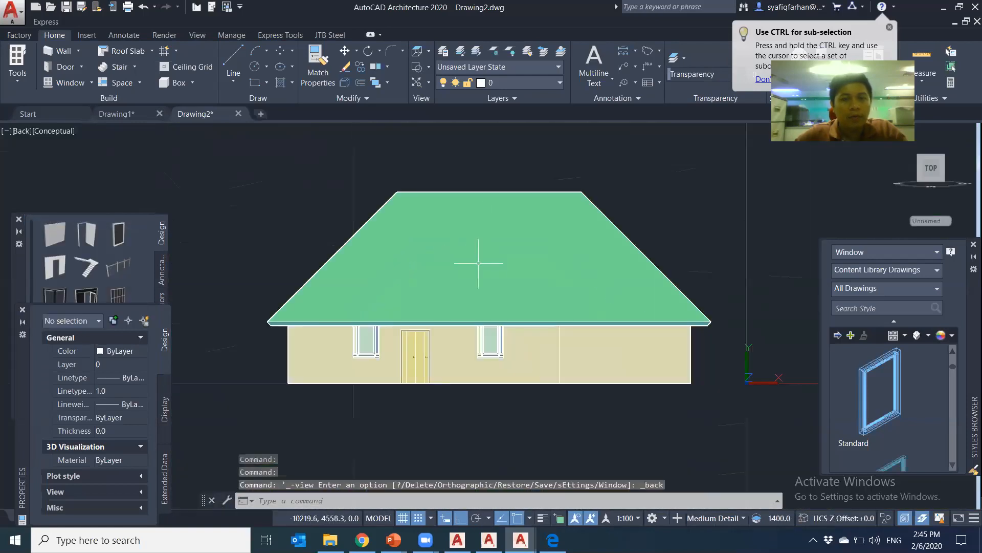
{"action": "left_click", "coordinate": [481, 194]}
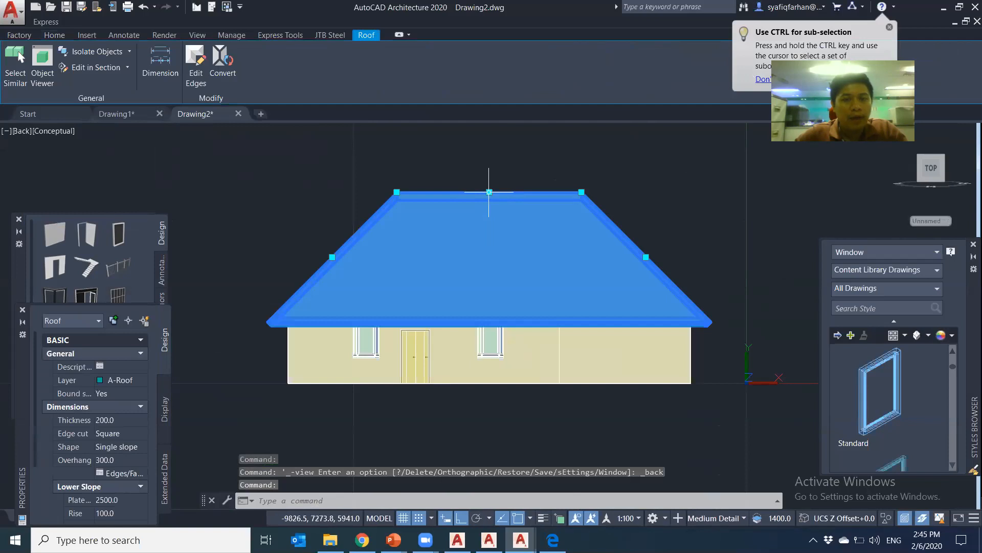
{"action": "left_click", "coordinate": [489, 192]}
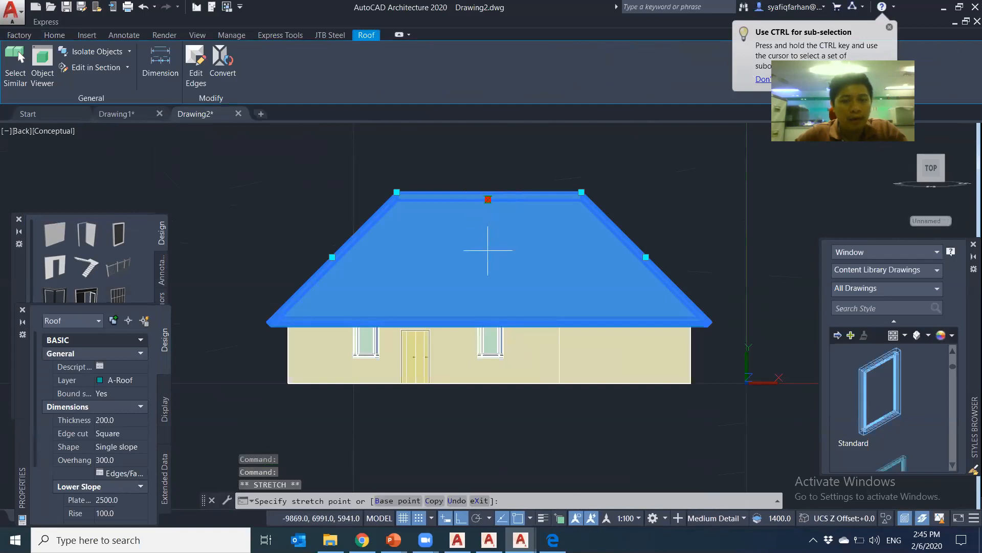
{"action": "key", "text": "F3"}
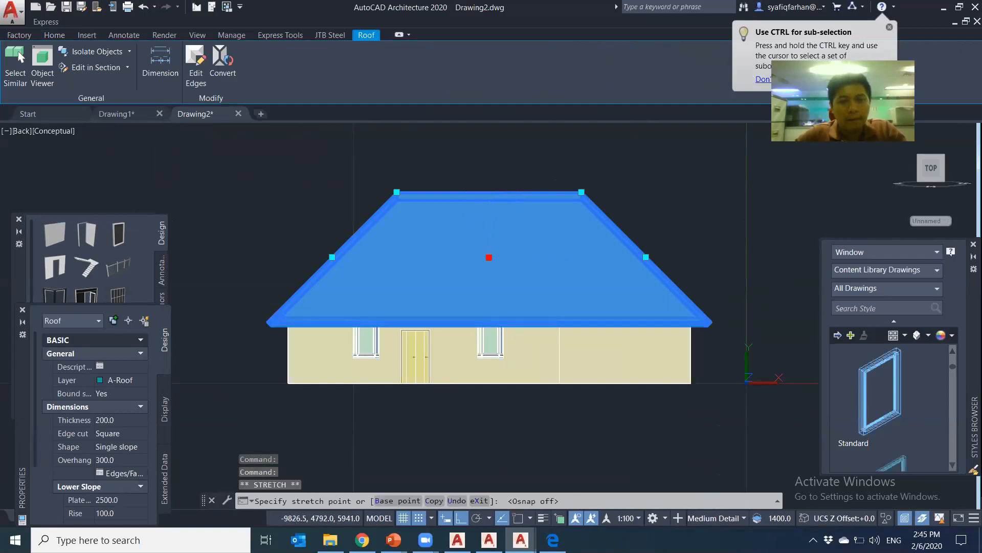
{"action": "key", "text": "Escape"}
{"action": "key", "text": "Escape"}
Examine the house and its lowered roof in 3D from below and from above.
{"action": "middle_click_drag", "start_coordinate": [668, 402], "coordinate": [563, 397], "text": "shift"}
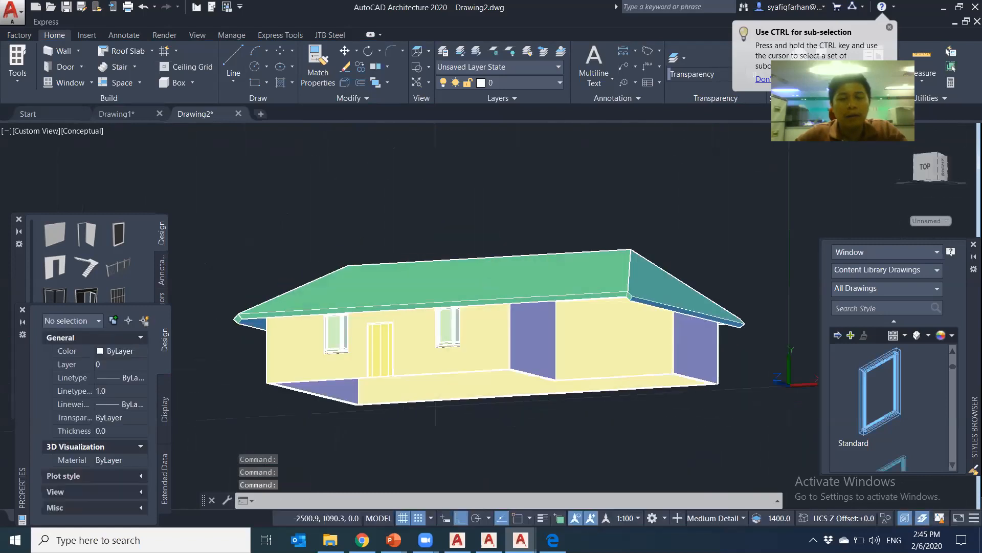
{"action": "key", "text": "Escape"}
{"action": "key", "text": "Escape"}
{"action": "key", "text": "Escape"}
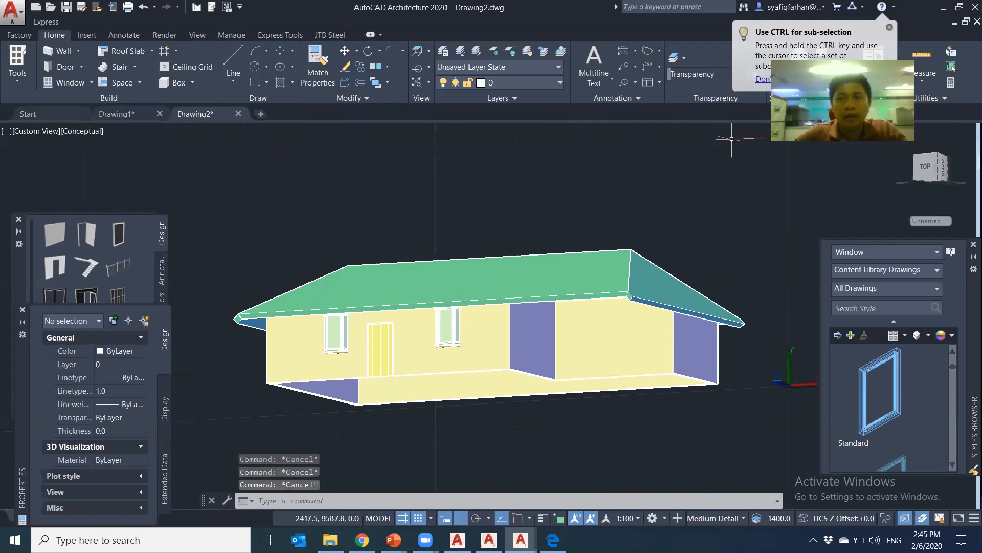
{"action": "key", "text": "alt+Tab"}
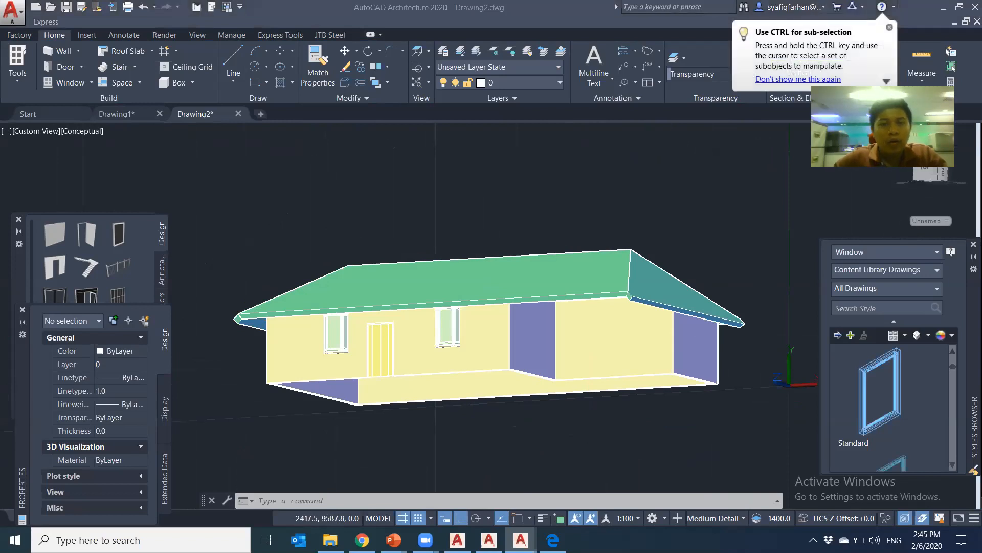
{"action": "middle_click_drag", "start_coordinate": [518, 265], "coordinate": [489, 288], "text": "shift"}
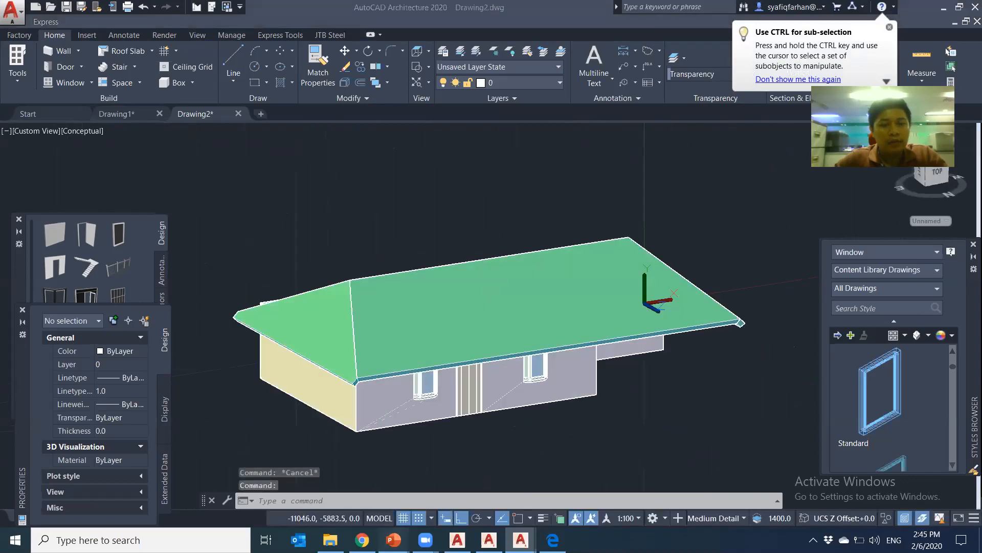
Show slide 12 about Auto save in PowerPoint and switch to the M_Create-Layouts drawing in AutoCAD 2021.
{"action": "mouse_move", "coordinate": [393, 538]}
{"action": "left_click", "coordinate": [359, 511]}
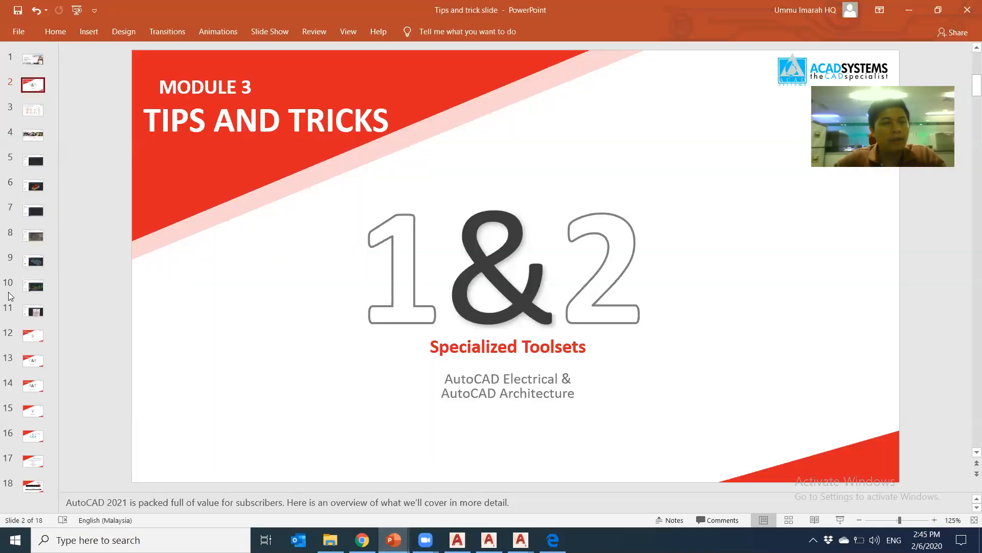
{"action": "left_click", "coordinate": [33, 340]}
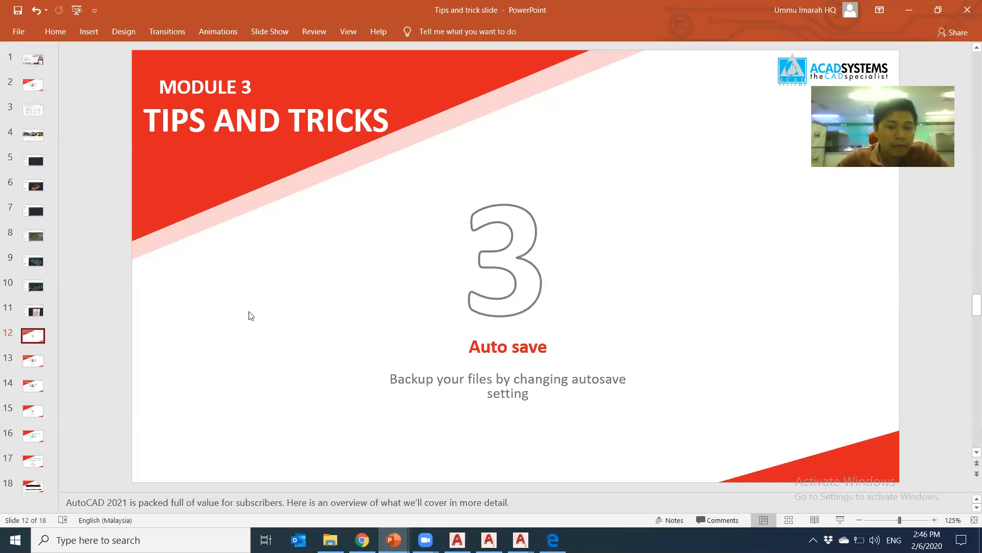
{"action": "left_click", "coordinate": [464, 536]}
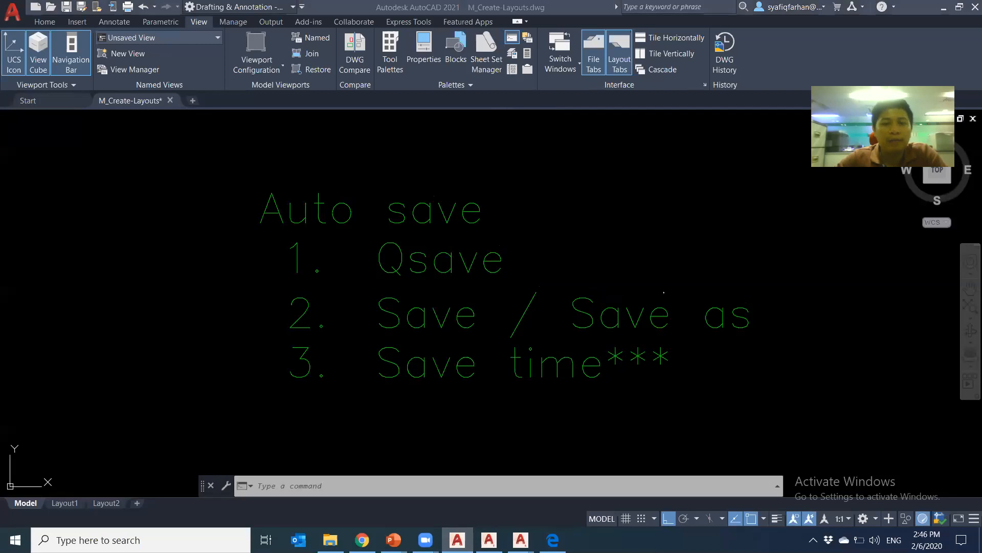
{"action": "middle_click_drag", "start_coordinate": [593, 261], "coordinate": [598, 262]}
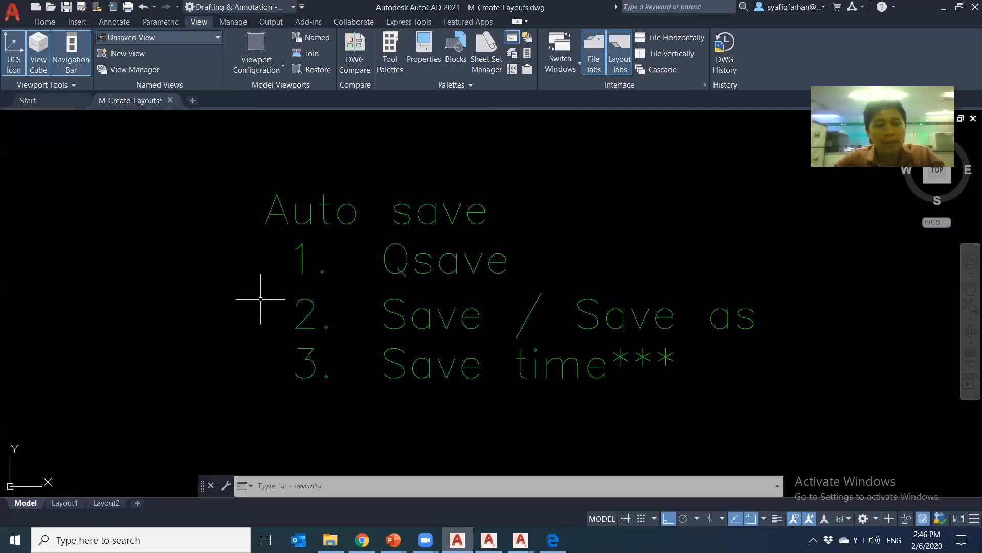
{"action": "type", "text": "QSAVE"}
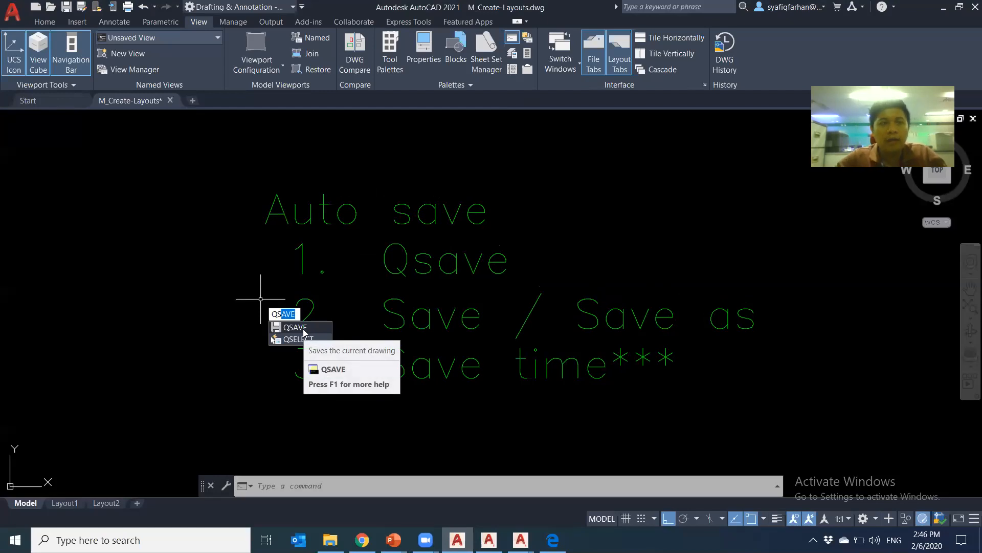
{"action": "key", "text": "Escape"}
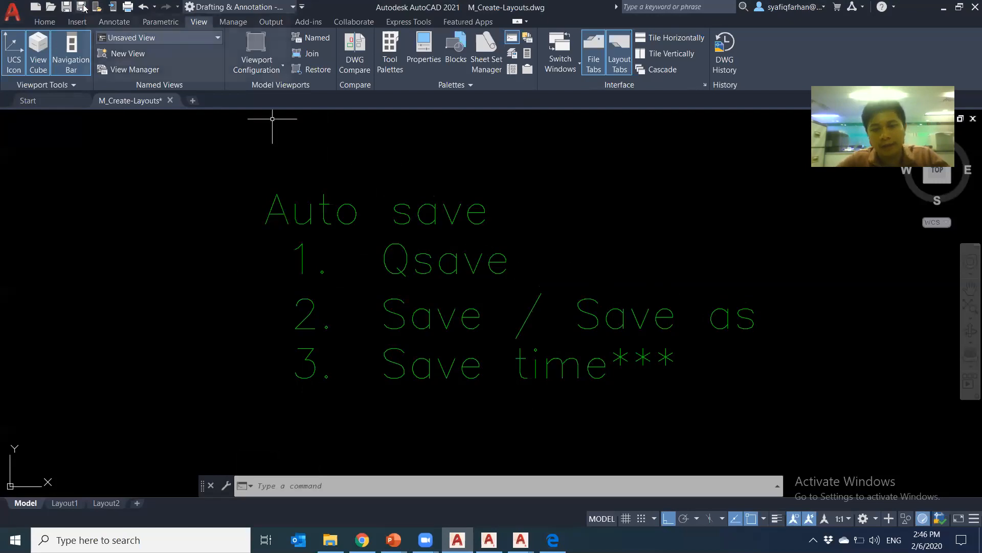
{"action": "key", "text": "Escape"}
{"action": "key", "text": "Escape"}
{"action": "key", "text": "Escape"}
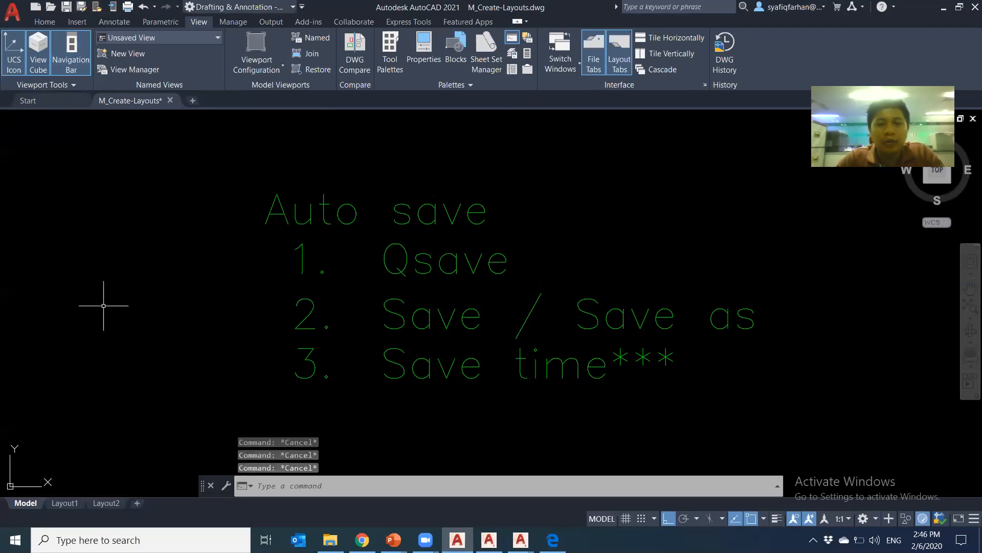
Set the SAVETIME automatic save interval to 10.
{"action": "middle_click_drag", "start_coordinate": [529, 430], "coordinate": [539, 419]}
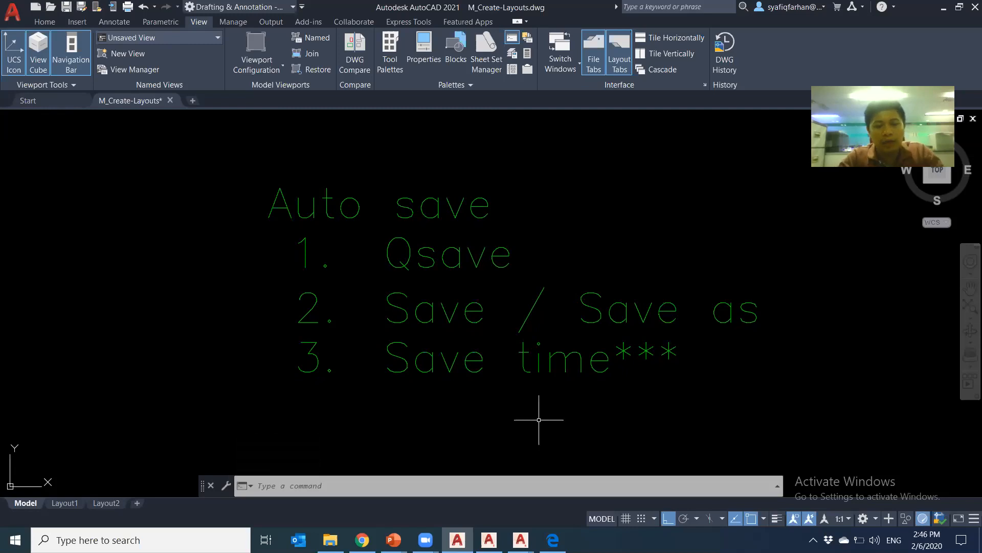
{"action": "type", "text": "savet"}
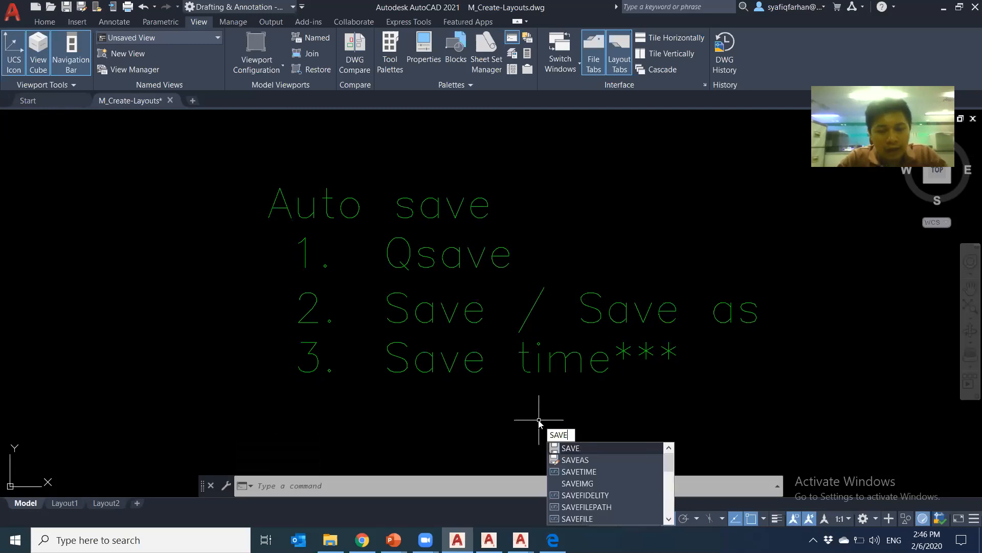
{"action": "key", "text": "Return"}
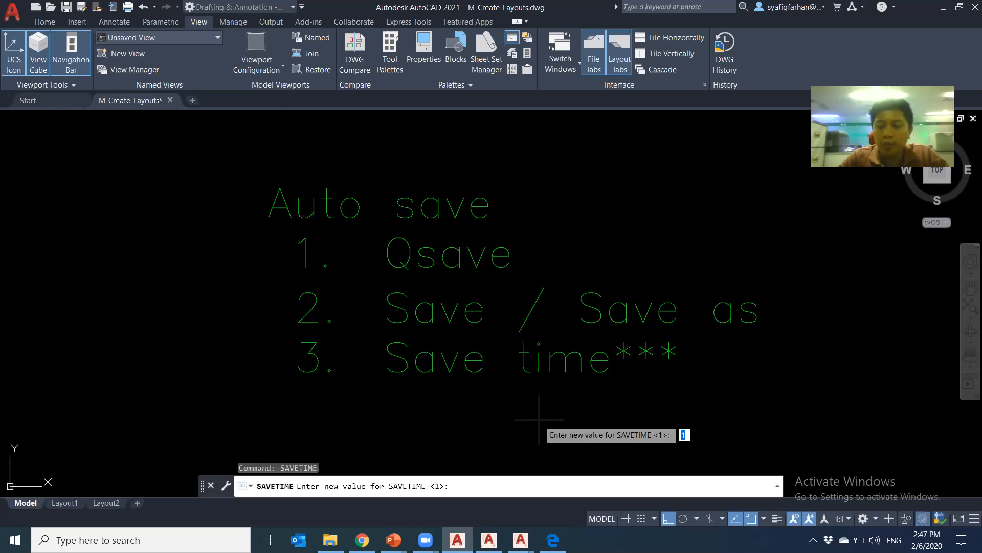
{"action": "type", "text": "10"}
{"action": "key", "text": "Return"}
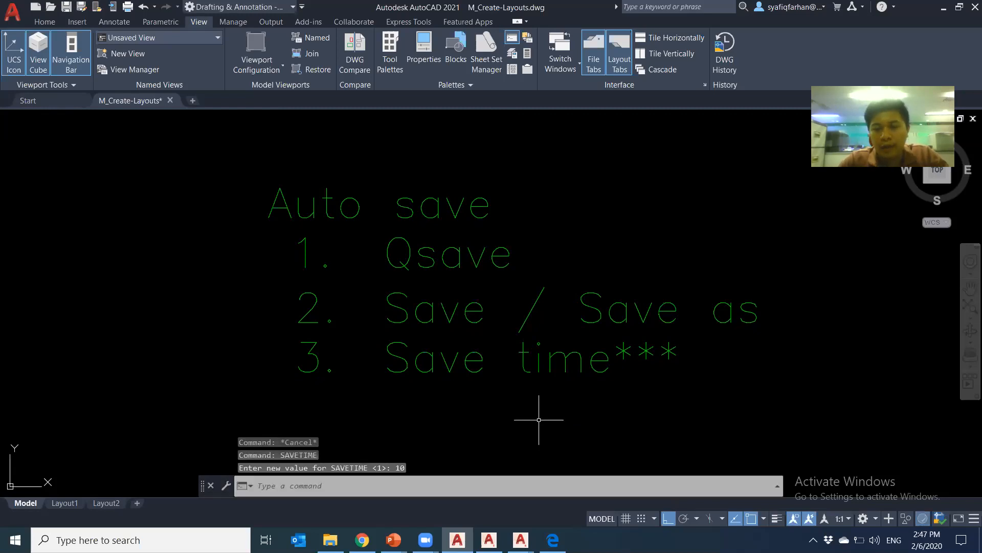
Set the SAVETIME automatic save interval to 5.
{"action": "type", "text": "save"}
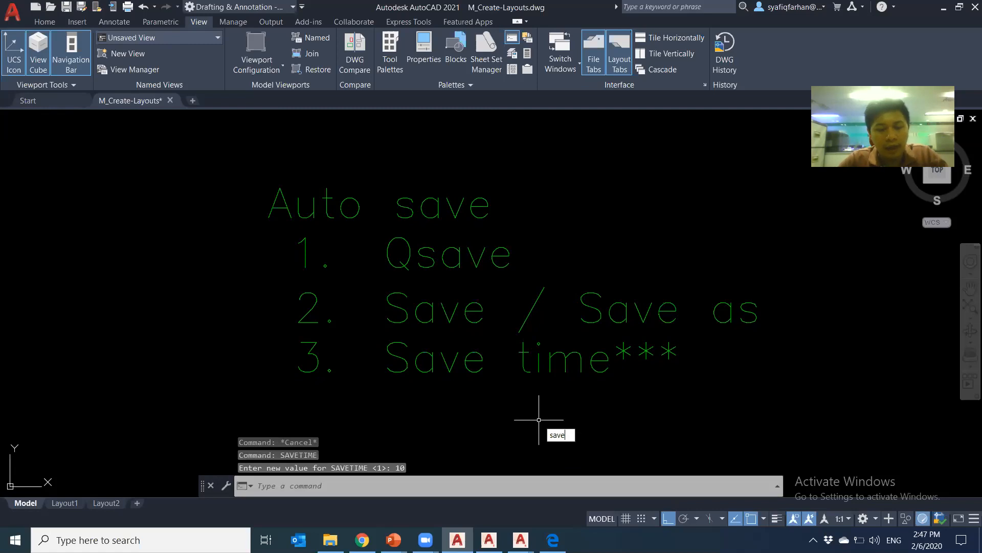
{"action": "type", "text": "t"}
{"action": "key", "text": "Return"}
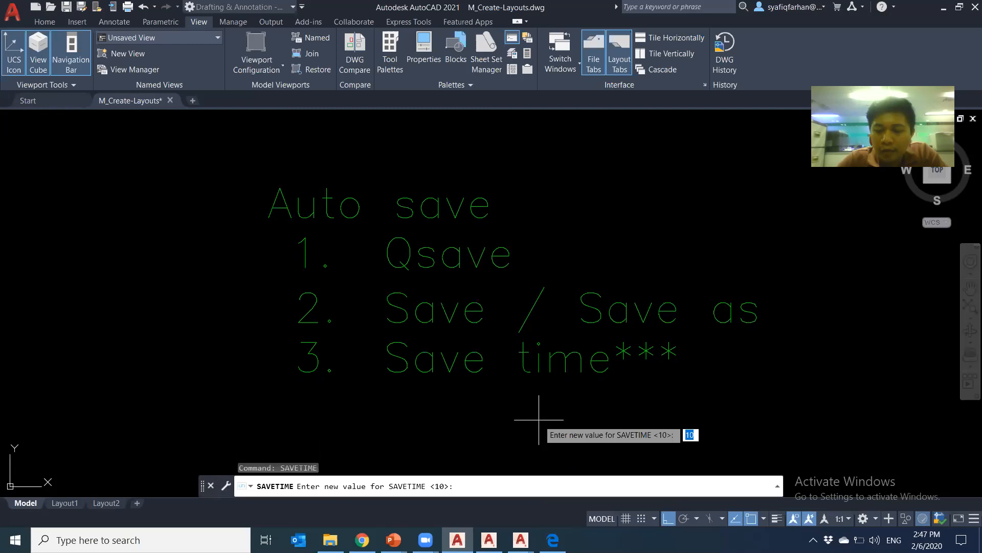
{"action": "type", "text": "5"}
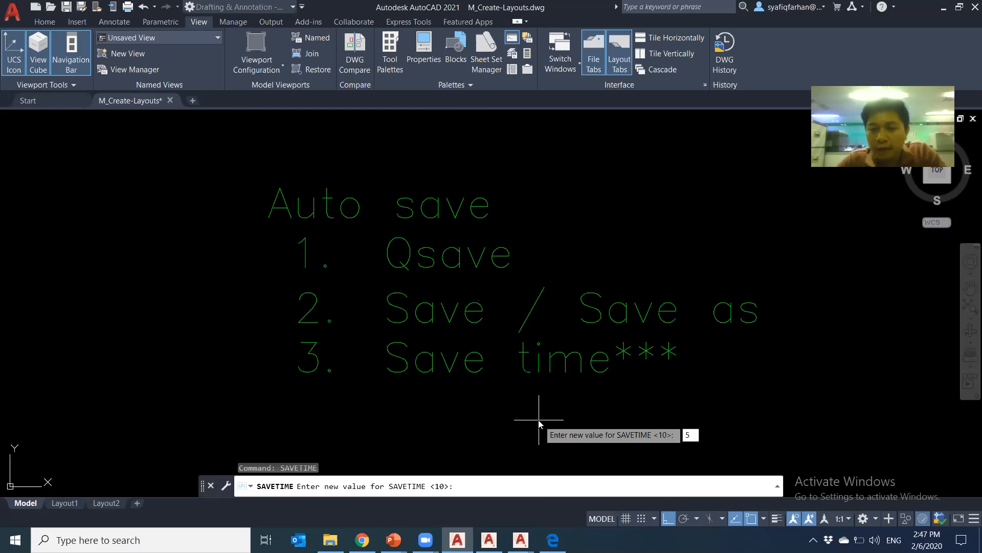
{"action": "key", "text": "Return"}
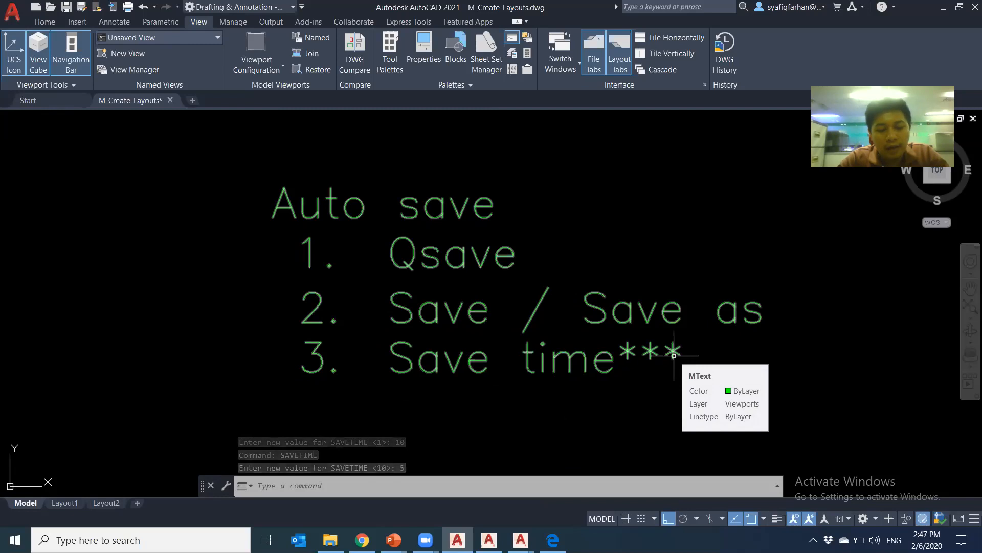
Set the SAVETIME automatic save interval to 1.
{"action": "type", "text": "savetime"}
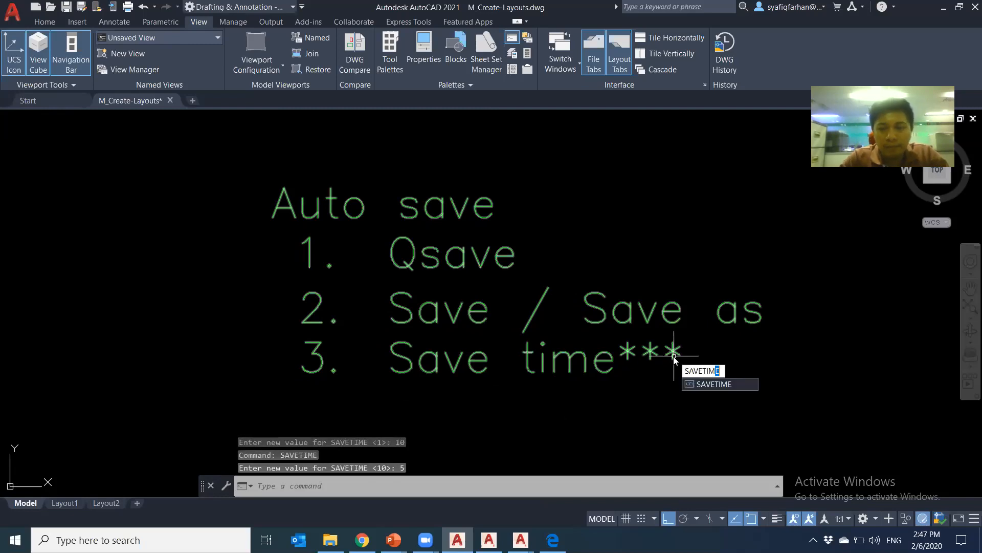
{"action": "key", "text": "Return"}
{"action": "type", "text": "1"}
{"action": "key", "text": "Return"}
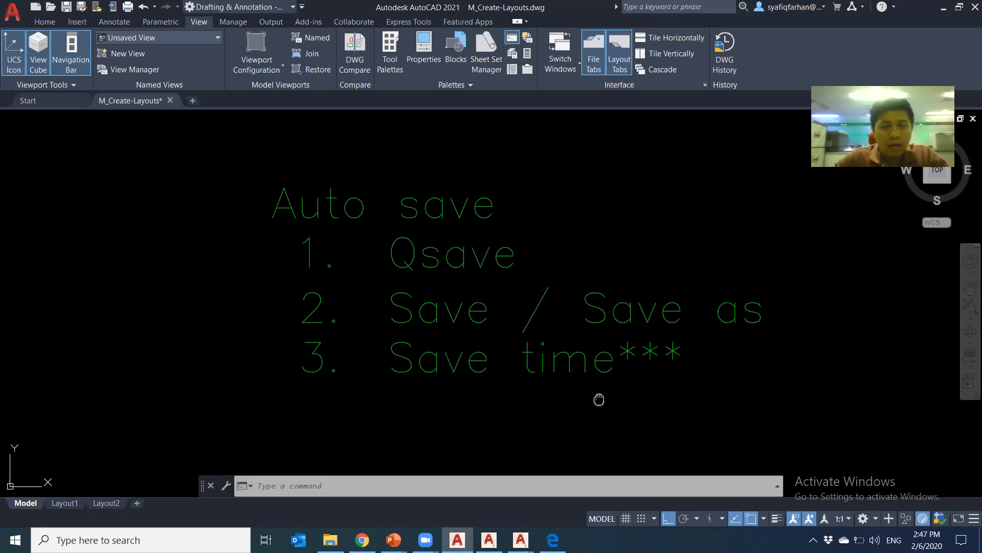
Switch to the AUTOCAD BAK folder in File Explorer and examine the M_Create-Layouts drawing and its backup file.
{"action": "left_click", "coordinate": [330, 540]}
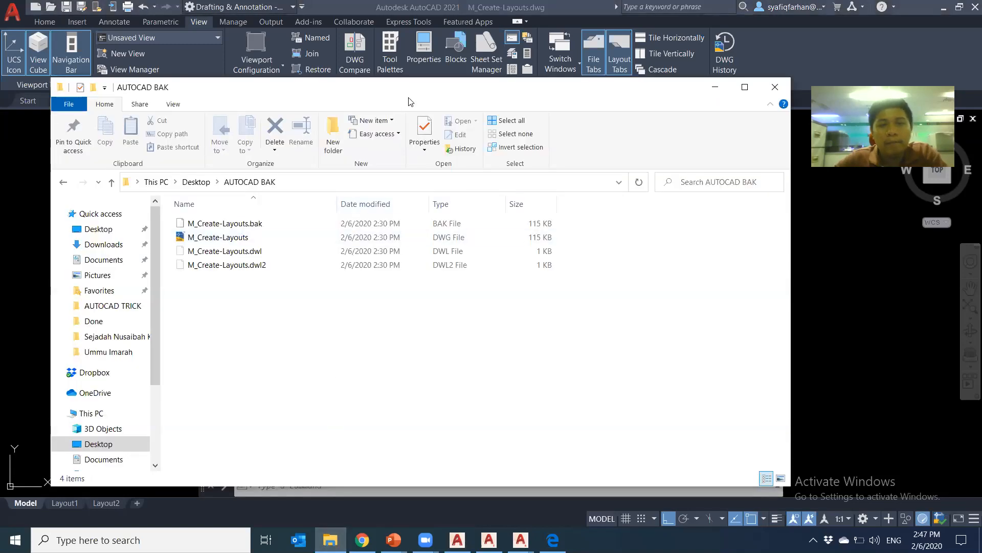
{"action": "left_click_drag", "start_coordinate": [409, 98], "coordinate": [487, 105]}
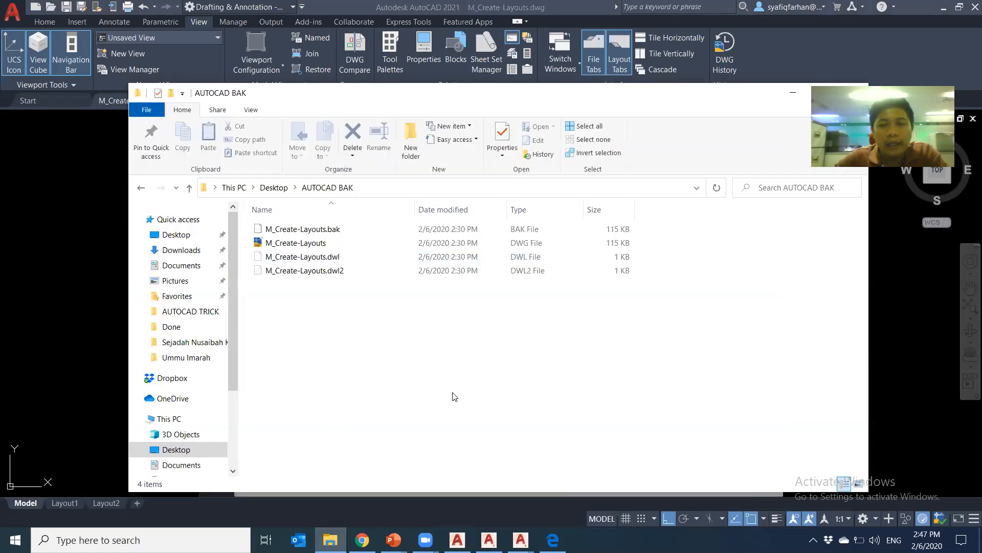
{"action": "left_click_drag", "start_coordinate": [315, 97], "coordinate": [277, 85]}
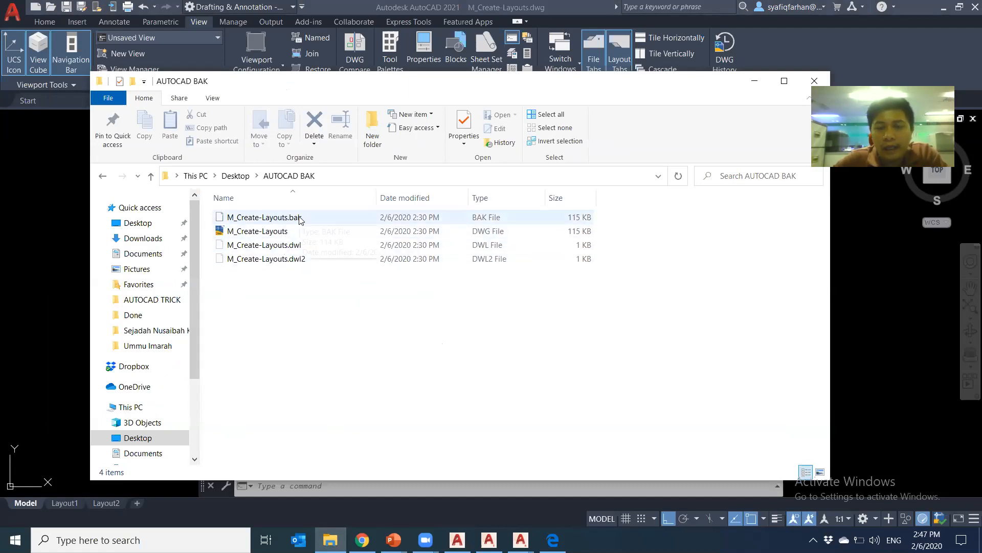
{"action": "left_click", "coordinate": [289, 232]}
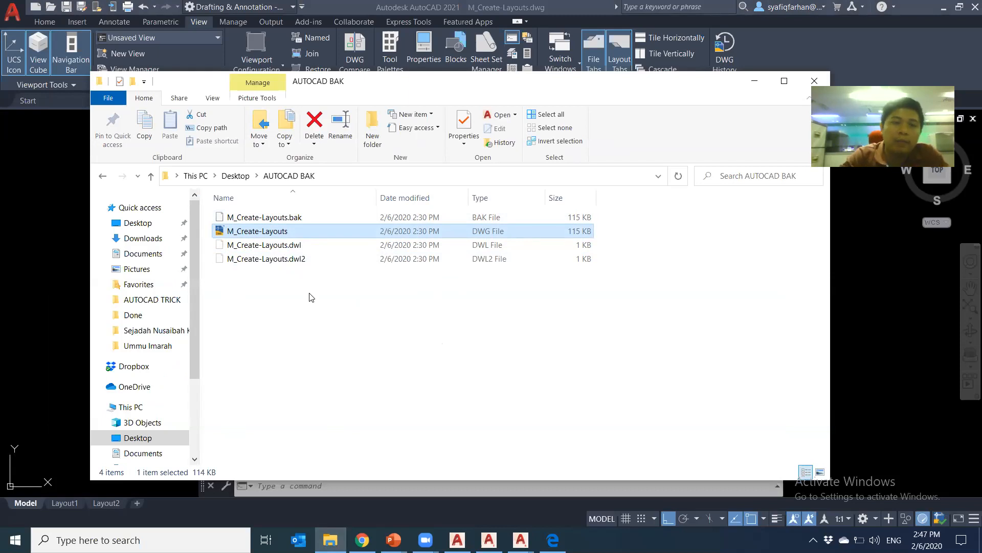
Rename the backup file M_Create-Layouts.bak as M_Create-Layouts 2.dwg, accepting the change of file extension.
{"action": "left_click", "coordinate": [291, 220]}
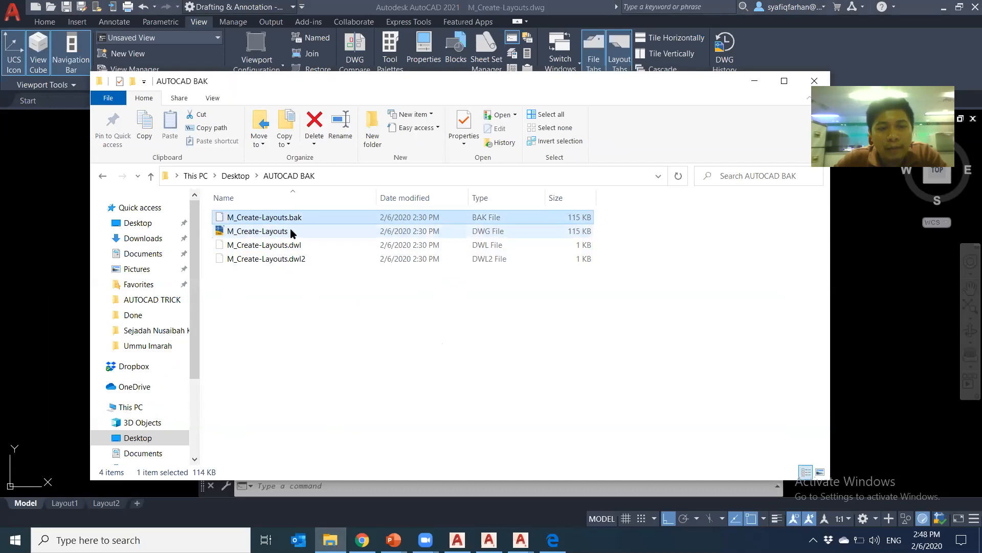
{"action": "left_click", "coordinate": [291, 220]}
{"action": "left_click_drag", "start_coordinate": [290, 218], "coordinate": [331, 219]}
{"action": "type", "text": "2.dwg"}
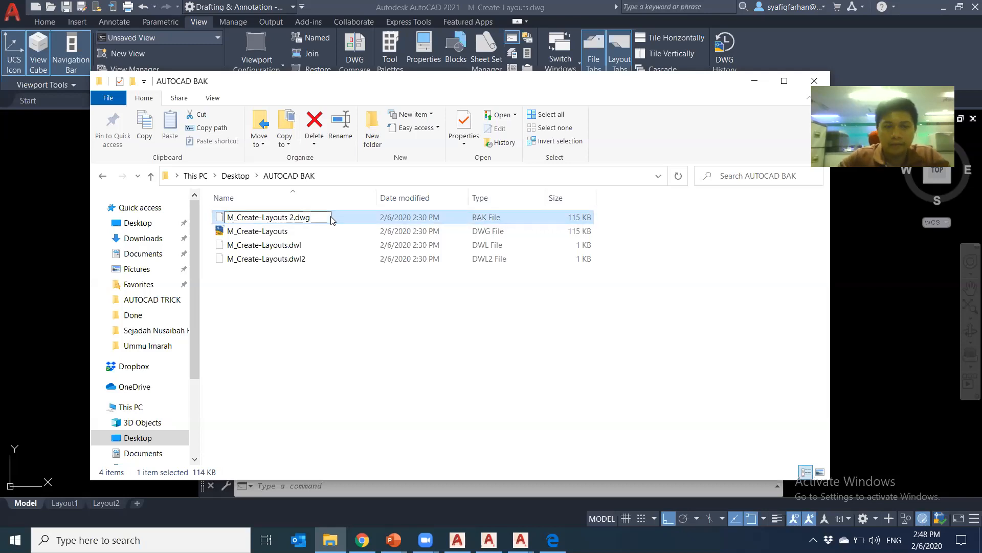
{"action": "left_click", "coordinate": [344, 323]}
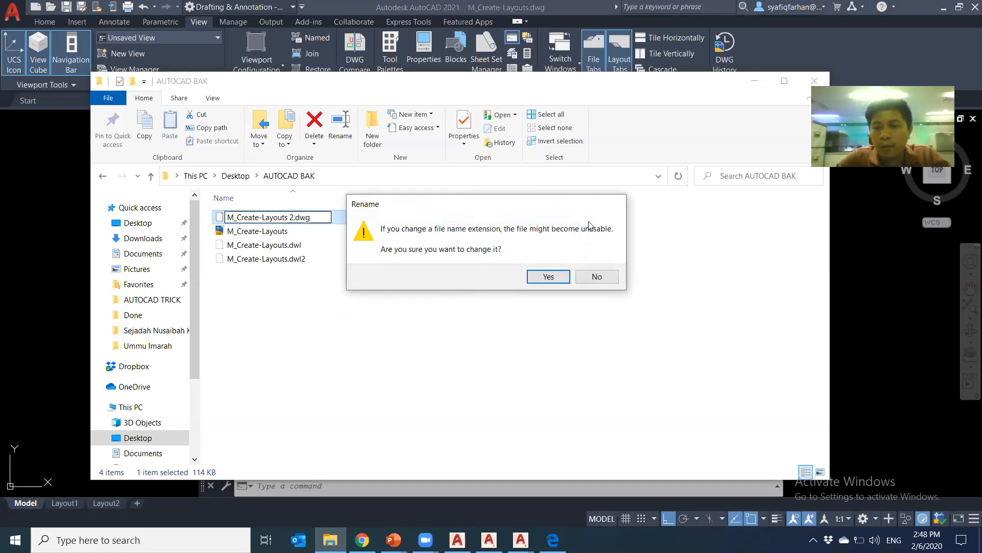
{"action": "left_click", "coordinate": [551, 278]}
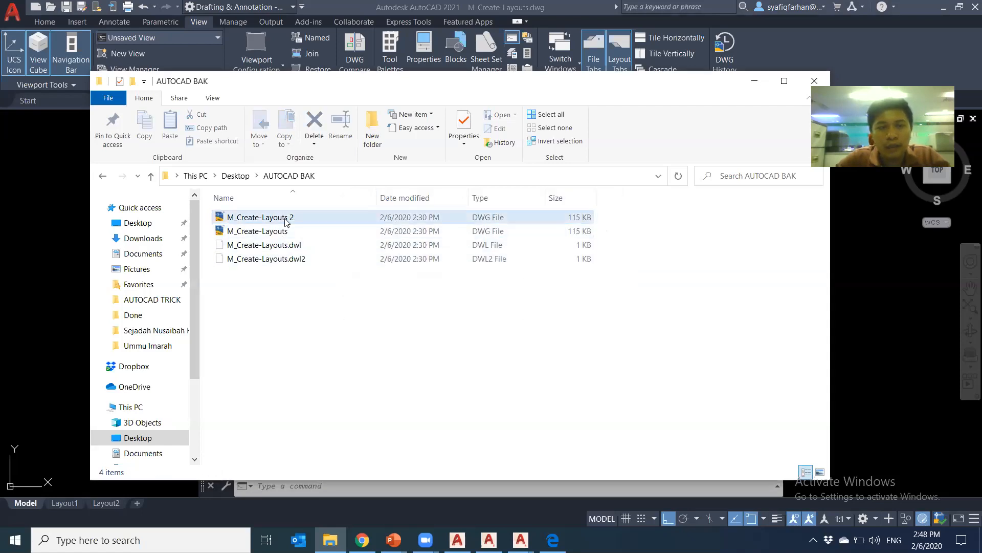
Switch back to AutoCAD 2021 and save the M_Create-Layouts drawing.
{"action": "double_click", "coordinate": [582, 219]}
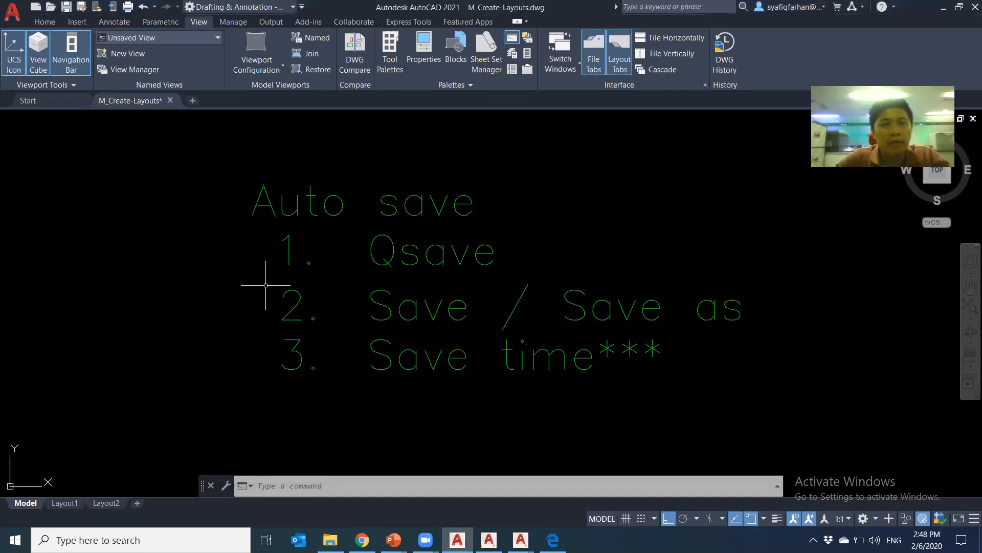
{"action": "left_click", "coordinate": [66, 9]}
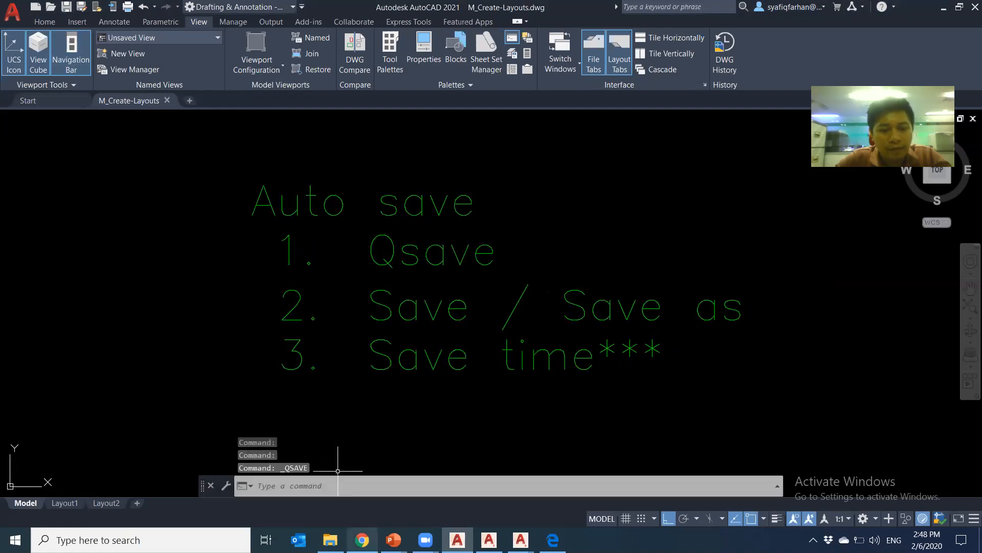
Open the M_Create-Layouts 2 drawing from the AUTOCAD BAK folder and return to the M_Create-Layouts drawing in AutoCAD 2021.
{"action": "left_click", "coordinate": [330, 540]}
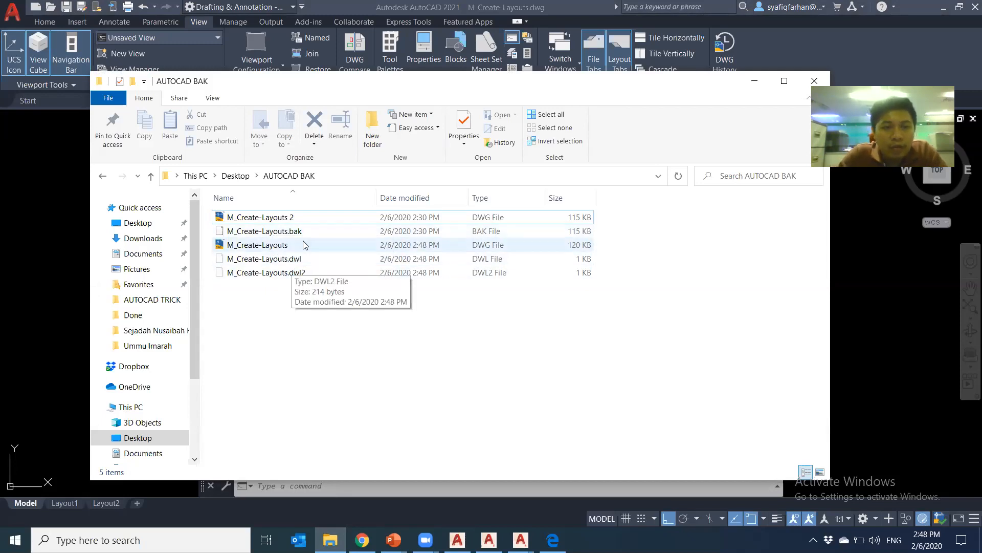
{"action": "double_click", "coordinate": [276, 217]}
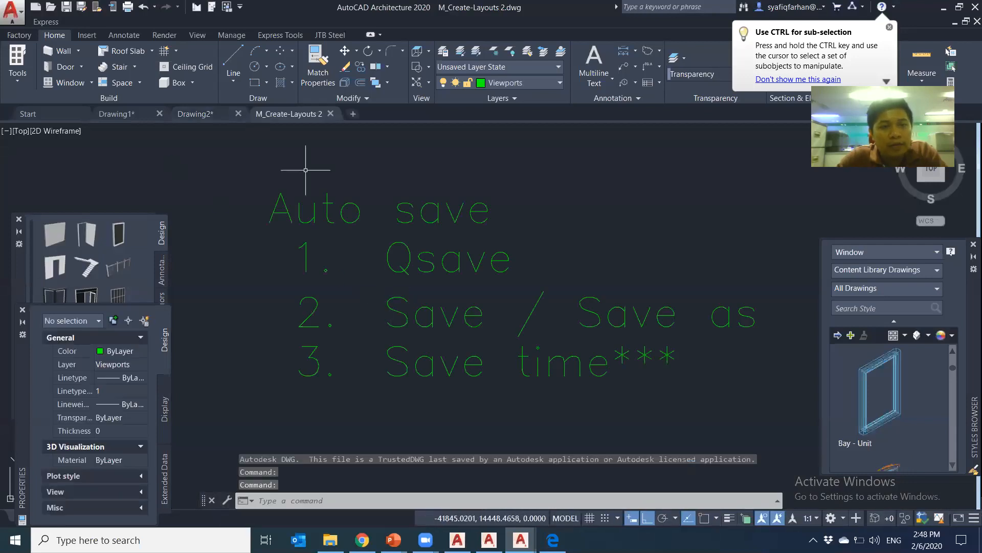
{"action": "middle_click_drag", "start_coordinate": [530, 421], "coordinate": [499, 407]}
{"action": "key", "text": "alt+Tab"}
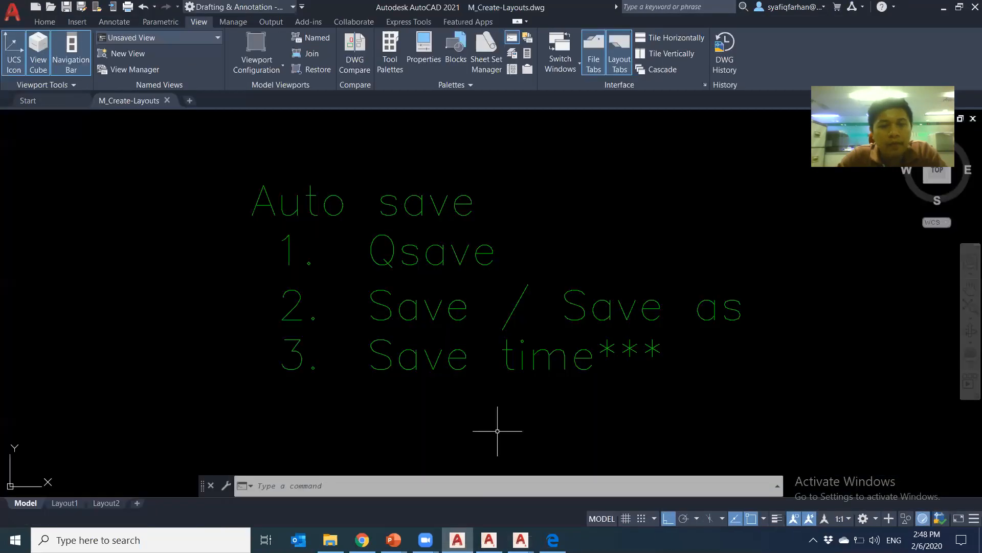
{"action": "middle_click_drag", "start_coordinate": [600, 415], "coordinate": [569, 411]}
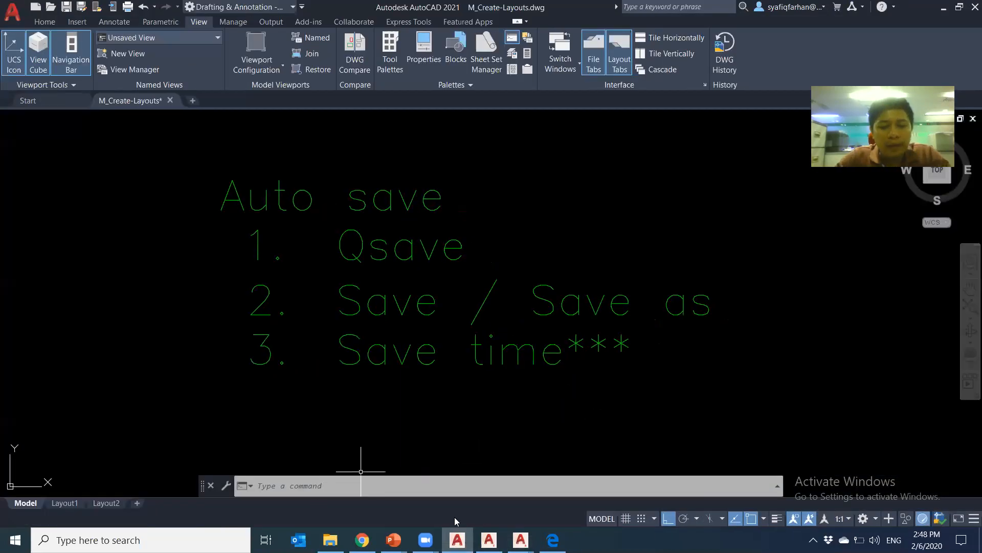
Show slide 13 about Zoom & Selection in the Tips and trick PowerPoint presentation and switch back to AutoCAD 2021.
{"action": "mouse_move", "coordinate": [394, 539]}
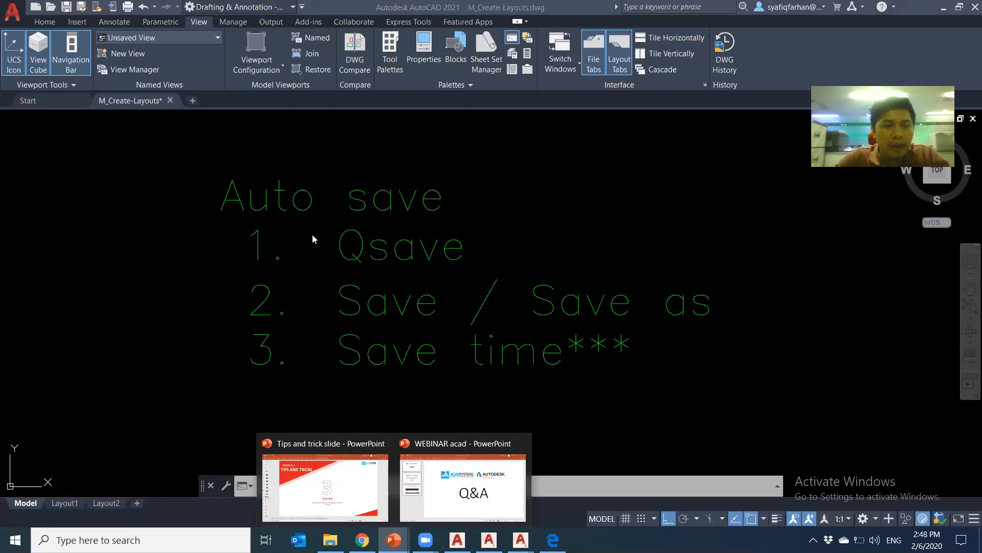
{"action": "left_click", "coordinate": [346, 458]}
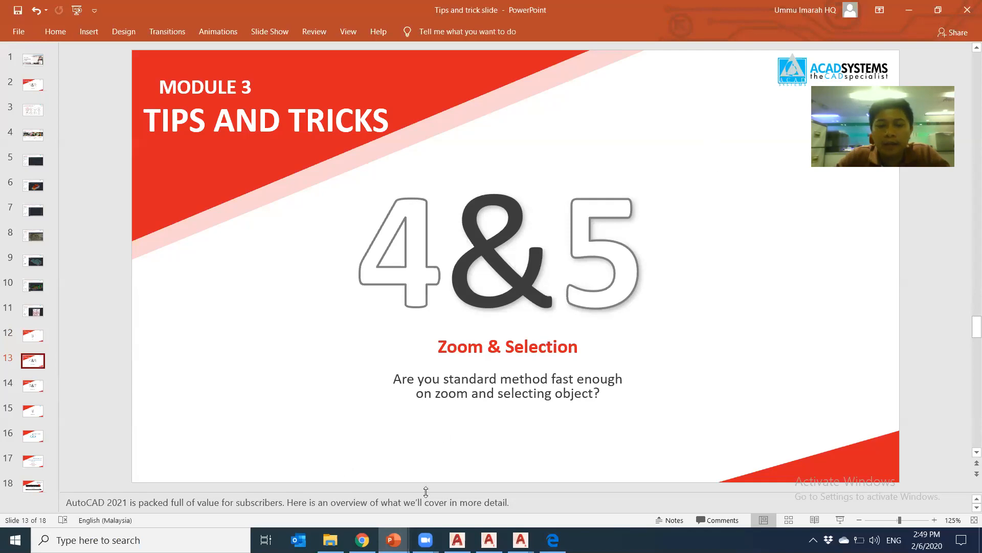
{"action": "key", "text": "alt+Tab"}
Examine the floor plan beside the Zoom and selection notes and try out a crossing selection window in the empty area next to it.
{"action": "scroll", "coordinate": [544, 438], "scroll_direction": "down", "scroll_amount": 4}
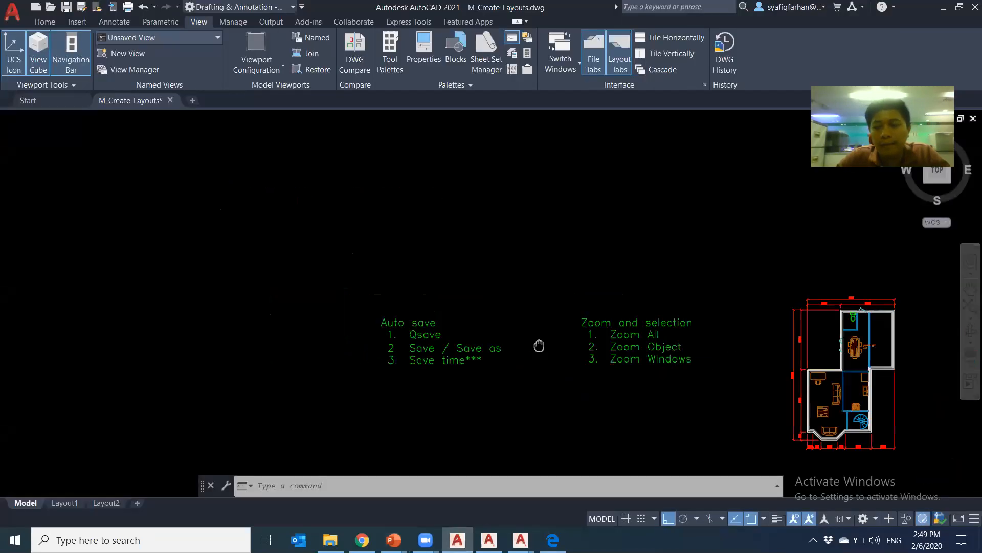
{"action": "scroll", "coordinate": [620, 369], "scroll_direction": "up", "scroll_amount": 6}
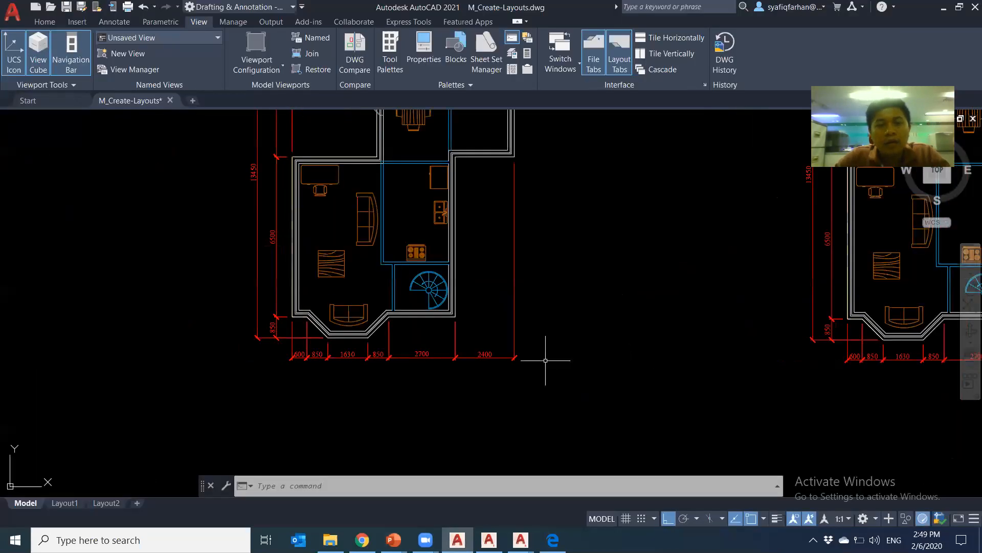
{"action": "scroll", "coordinate": [582, 391], "scroll_direction": "down", "scroll_amount": 3}
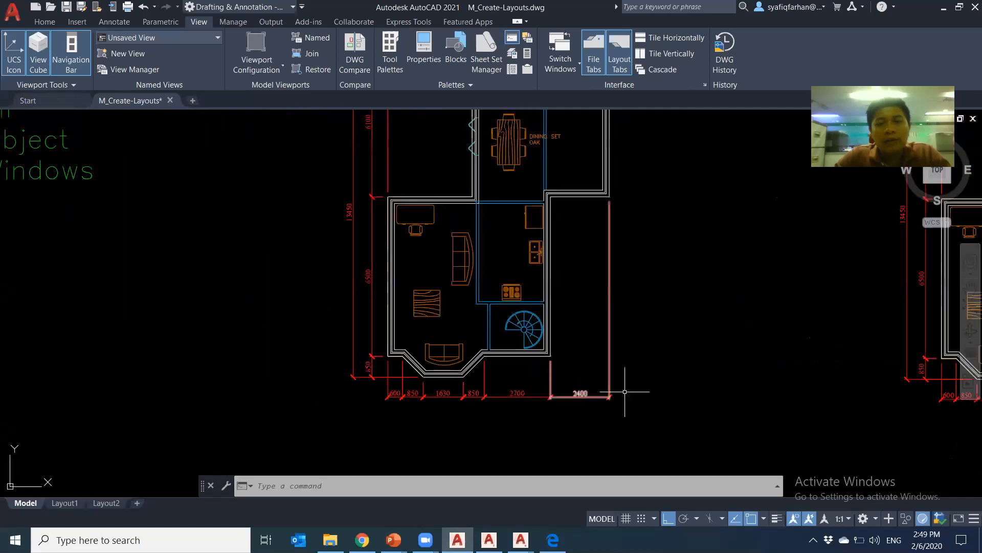
{"action": "scroll", "coordinate": [582, 391], "scroll_direction": "up", "scroll_amount": 1}
{"action": "left_click", "coordinate": [735, 366]}
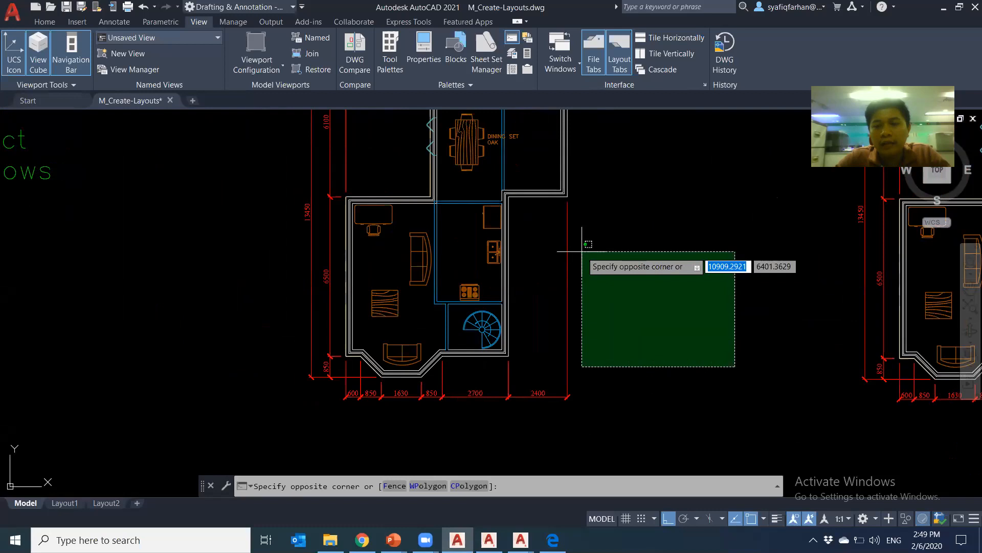
{"action": "key", "text": "Escape"}
{"action": "key", "text": "Escape"}
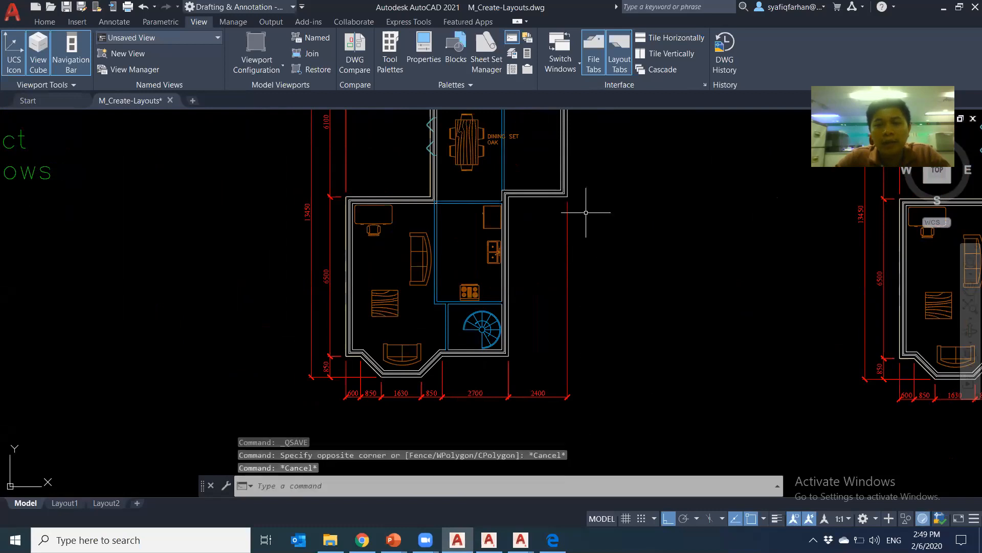
Try out a crossing selection over the 2400 dimension and a window selection reaching into the neighbouring floor plan, cancelling each.
{"action": "left_click", "coordinate": [614, 423]}
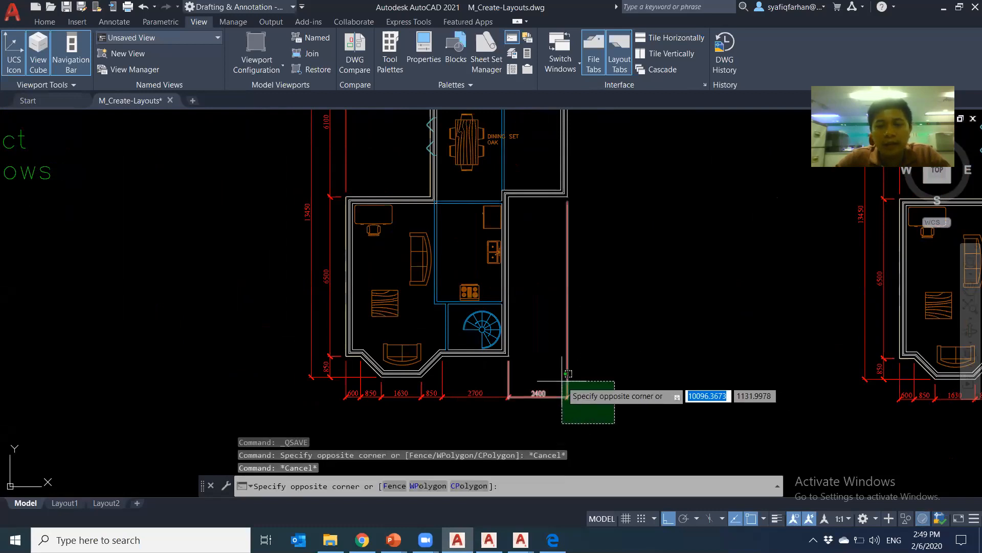
{"action": "key", "text": "Escape"}
{"action": "key", "text": "Escape"}
{"action": "left_click", "coordinate": [622, 250]}
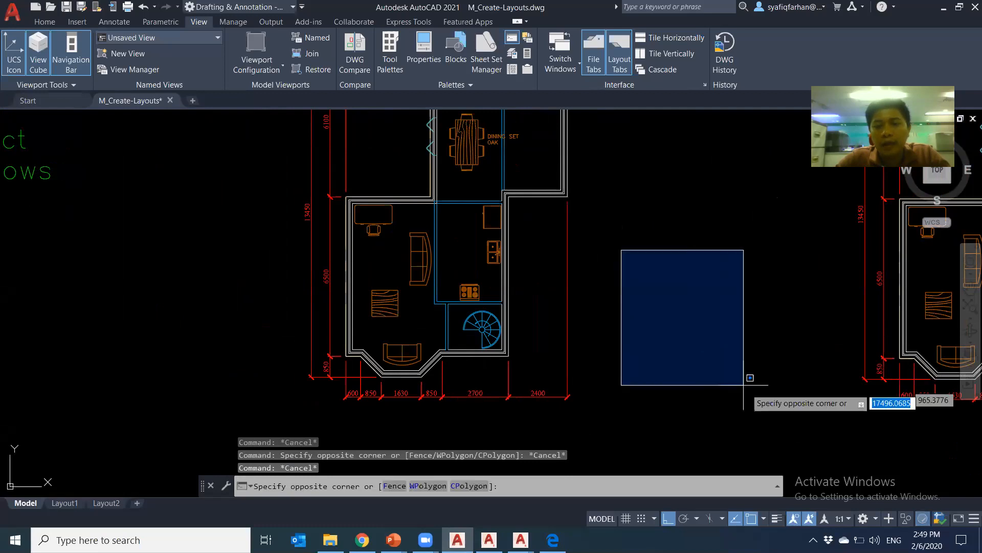
{"action": "key", "text": "Escape"}
{"action": "middle_click_drag", "start_coordinate": [742, 279], "coordinate": [566, 267]}
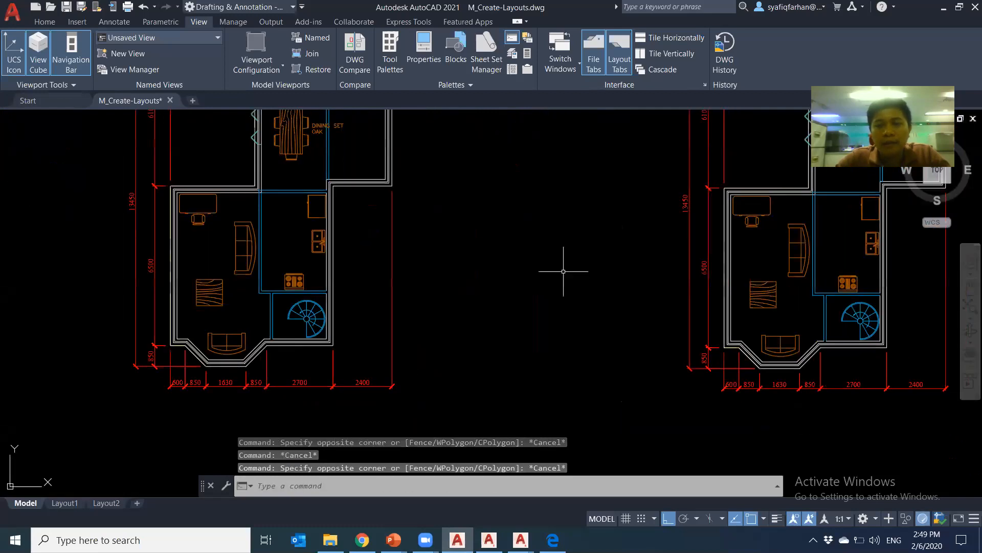
{"action": "left_click", "coordinate": [554, 235]}
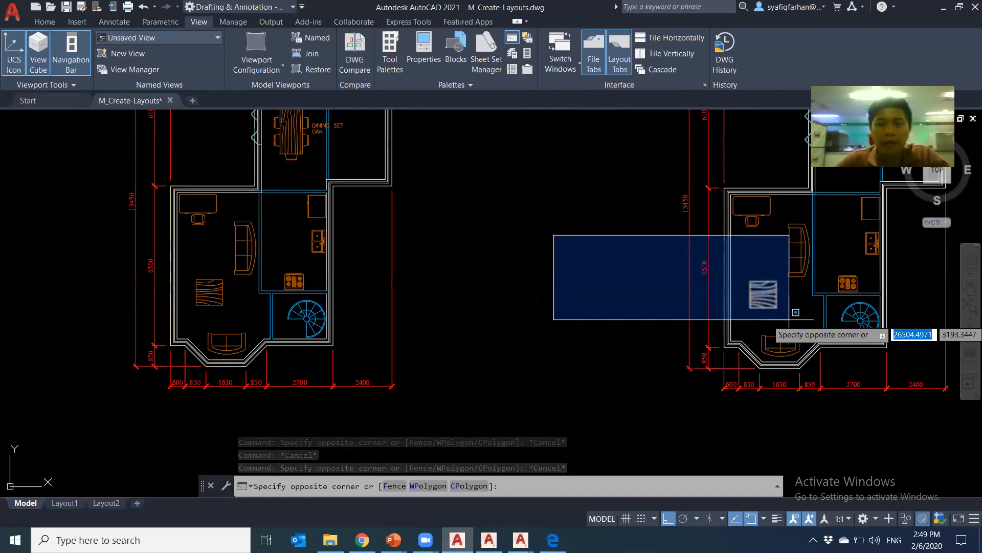
{"action": "key", "text": "Escape"}
{"action": "key", "text": "Escape"}
Try a crossing selection and then a window selection around the dining set and its DINING SET OAK label, cancelling both.
{"action": "scroll", "coordinate": [321, 240], "scroll_direction": "up", "scroll_amount": 3}
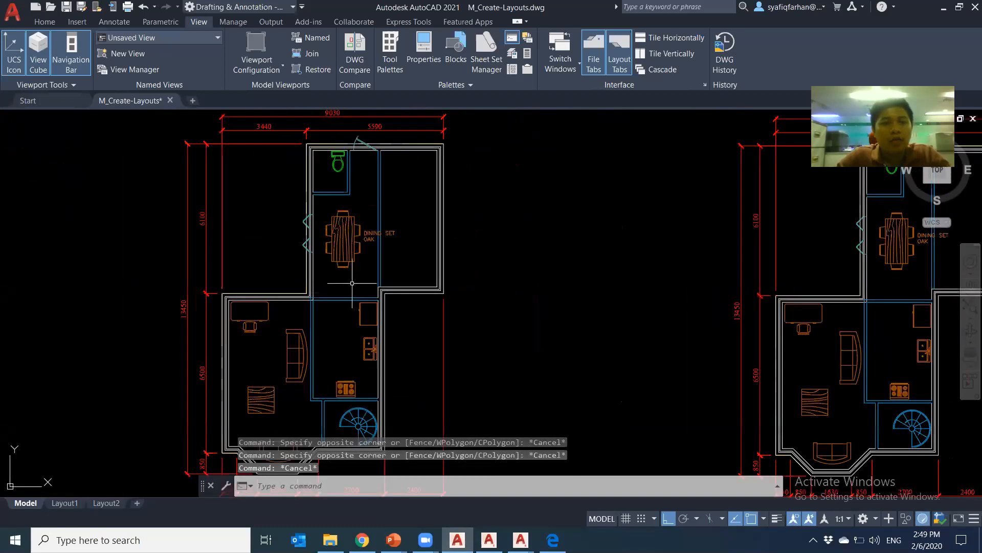
{"action": "scroll", "coordinate": [369, 304], "scroll_direction": "up", "scroll_amount": 2}
{"action": "left_click", "coordinate": [394, 338]}
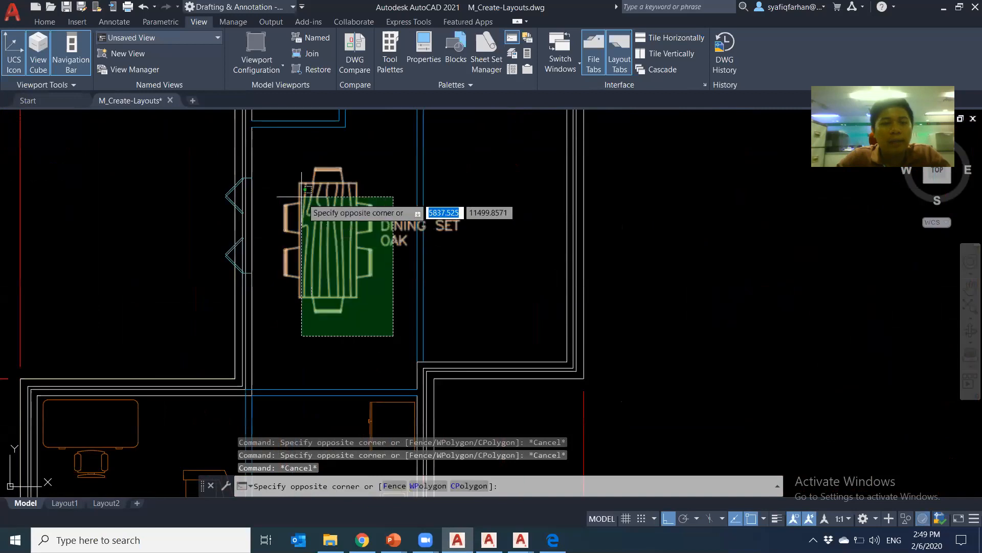
{"action": "key", "text": "Escape"}
{"action": "key", "text": "Escape"}
{"action": "left_click", "coordinate": [282, 146]}
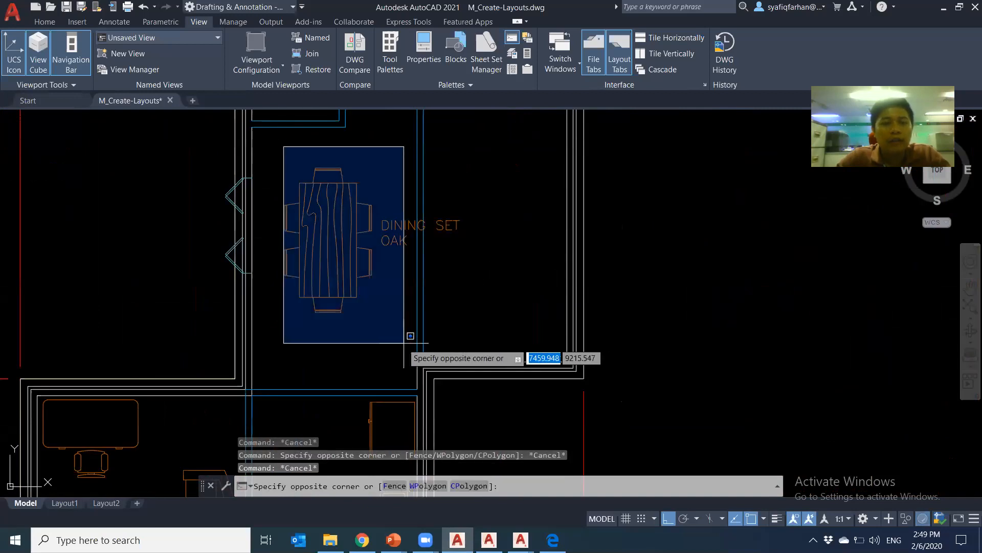
{"action": "left_click", "coordinate": [265, 157]}
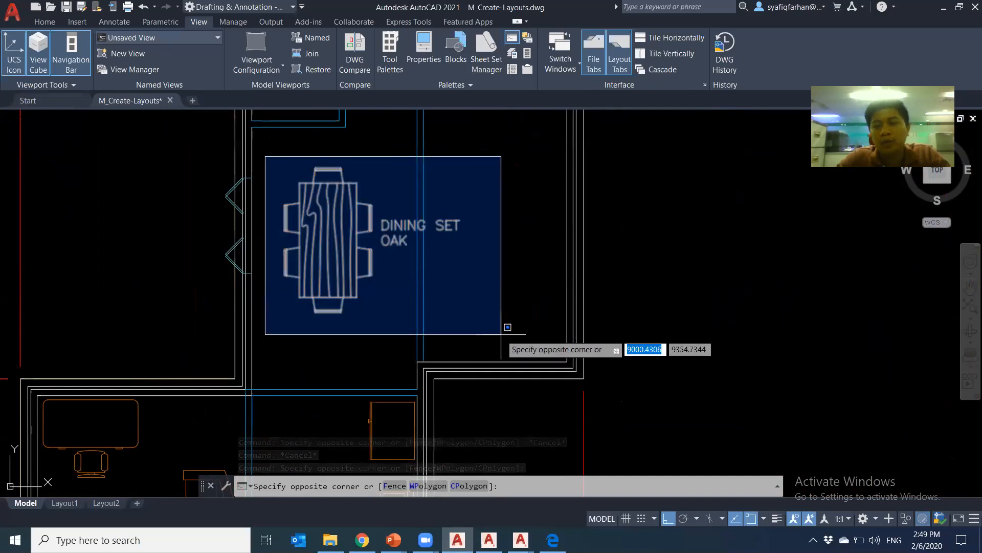
{"action": "key", "text": "Escape"}
{"action": "key", "text": "Escape"}
Examine the row of floor plans beside the Zoom and selection notes at different magnifications.
{"action": "scroll", "coordinate": [501, 334], "scroll_direction": "down", "scroll_amount": 6}
{"action": "middle_click_drag", "start_coordinate": [466, 339], "coordinate": [487, 283]}
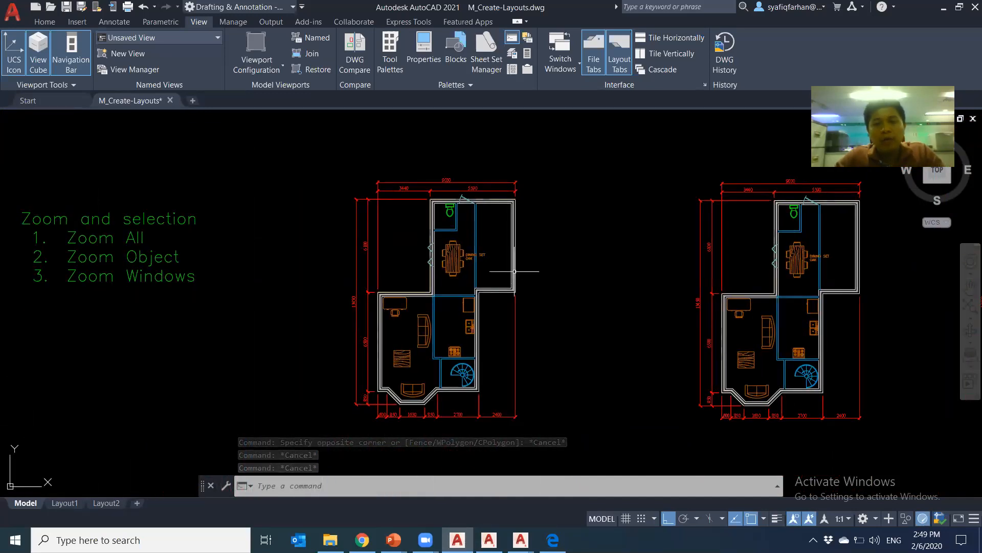
{"action": "scroll", "coordinate": [613, 265], "scroll_direction": "down", "scroll_amount": 2}
{"action": "scroll", "coordinate": [612, 264], "scroll_direction": "up", "scroll_amount": 4}
{"action": "scroll", "coordinate": [613, 264], "scroll_direction": "down", "scroll_amount": 3}
{"action": "middle_click_drag", "start_coordinate": [950, 287], "coordinate": [685, 279]}
{"action": "scroll", "coordinate": [685, 280], "scroll_direction": "up", "scroll_amount": 5}
{"action": "scroll", "coordinate": [476, 279], "scroll_direction": "down", "scroll_amount": 7}
{"action": "middle_click_drag", "start_coordinate": [476, 280], "coordinate": [576, 279]}
{"action": "scroll", "coordinate": [590, 271], "scroll_direction": "up", "scroll_amount": 4}
{"action": "scroll", "coordinate": [590, 271], "scroll_direction": "up", "scroll_amount": 2}
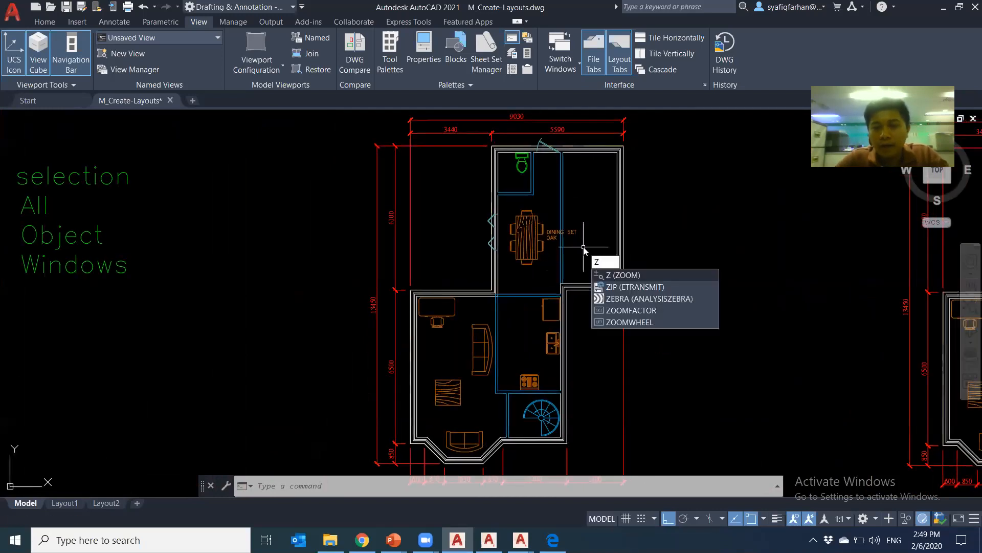
Review the Zoom command's options and use Zoom All to display the whole drawing.
{"action": "key", "text": "Return"}
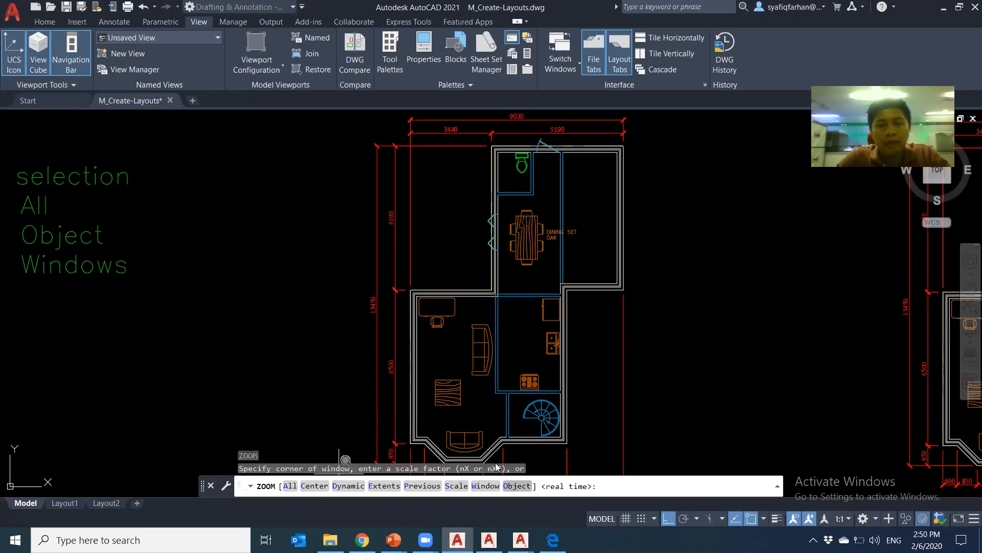
{"action": "key", "text": "Escape"}
{"action": "middle_click_drag", "start_coordinate": [435, 252], "coordinate": [488, 188]}
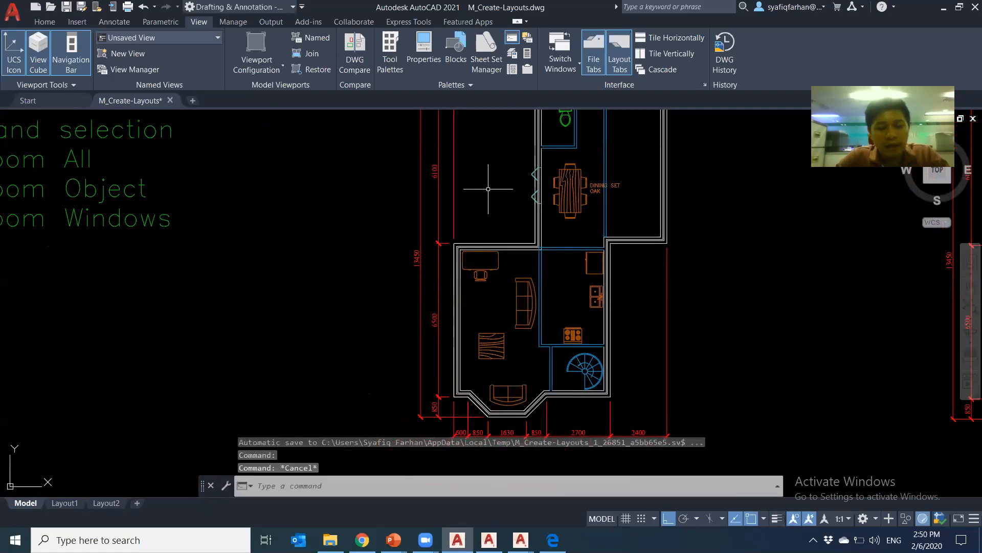
{"action": "type", "text": "z"}
{"action": "key", "text": "Return"}
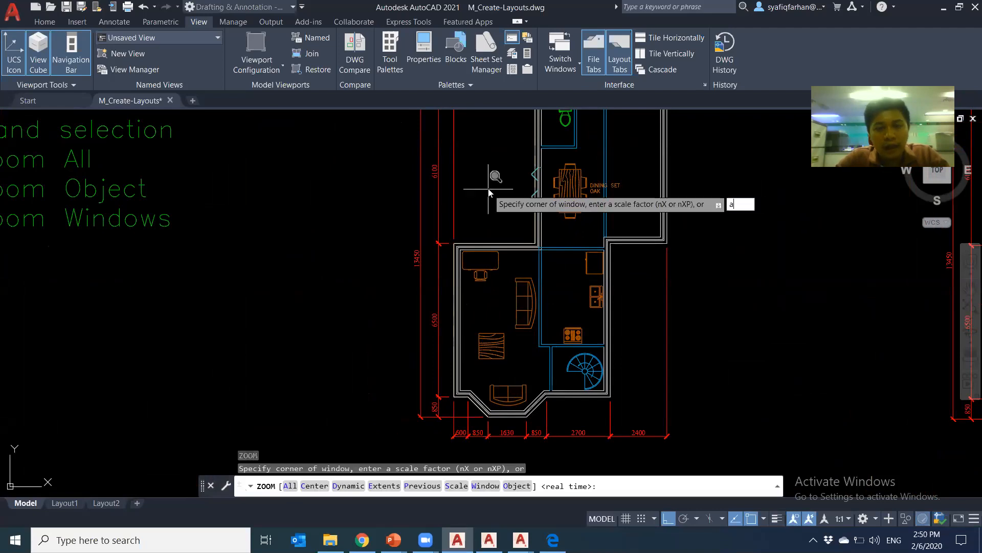
{"action": "key", "text": "Return"}
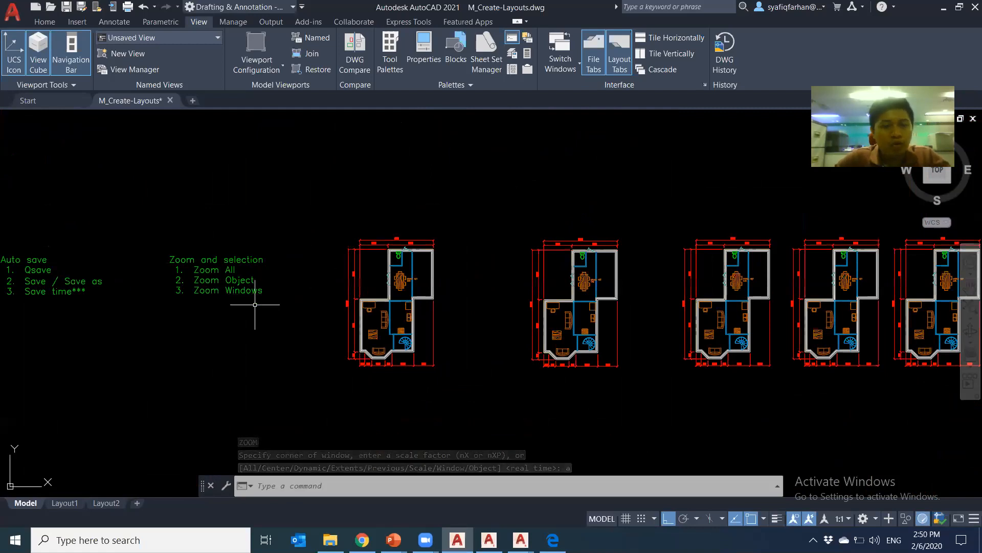
Use Zoom Object to fill the view with the stove in the first floor plan.
{"action": "type", "text": "z"}
{"action": "key", "text": "Return"}
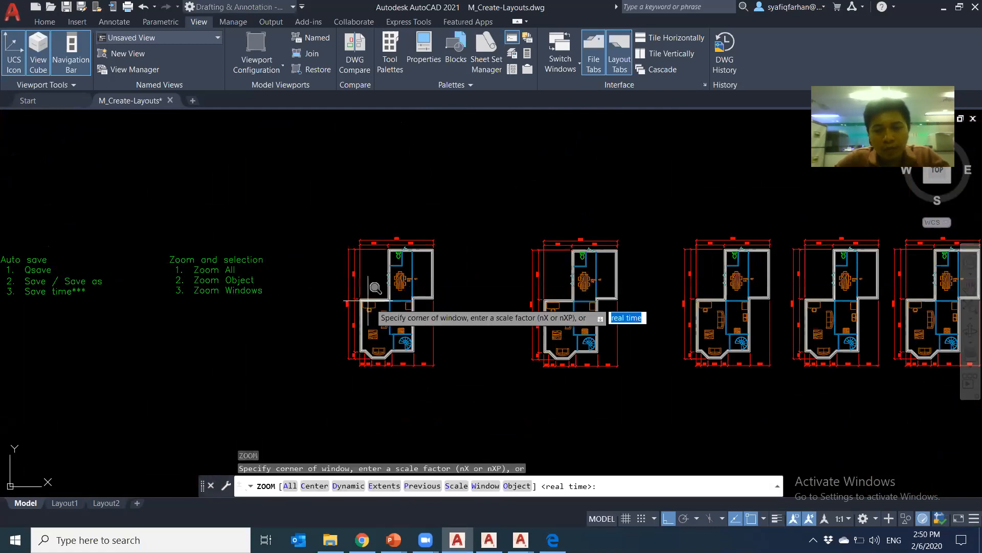
{"action": "left_click", "coordinate": [524, 486]}
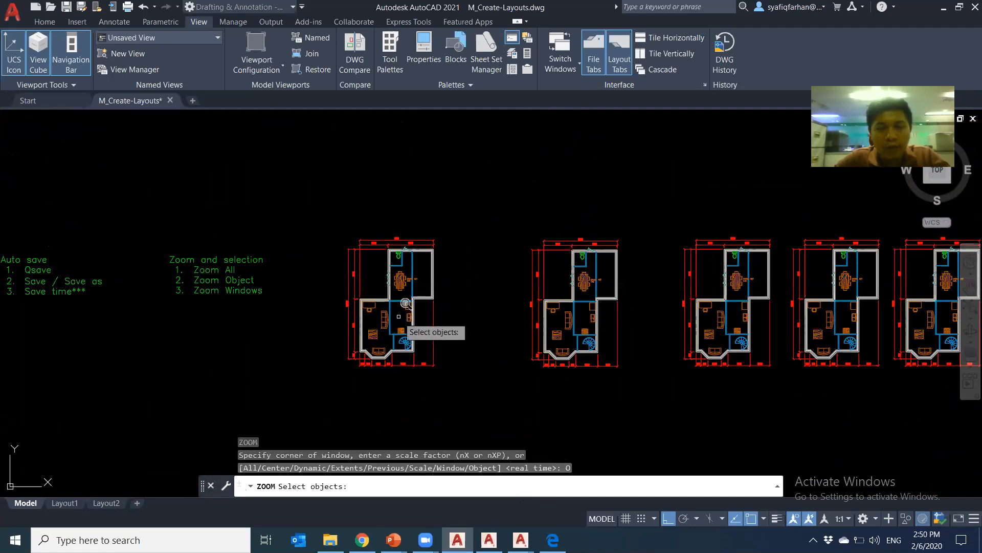
{"action": "left_click", "coordinate": [401, 330]}
{"action": "key", "text": "Return"}
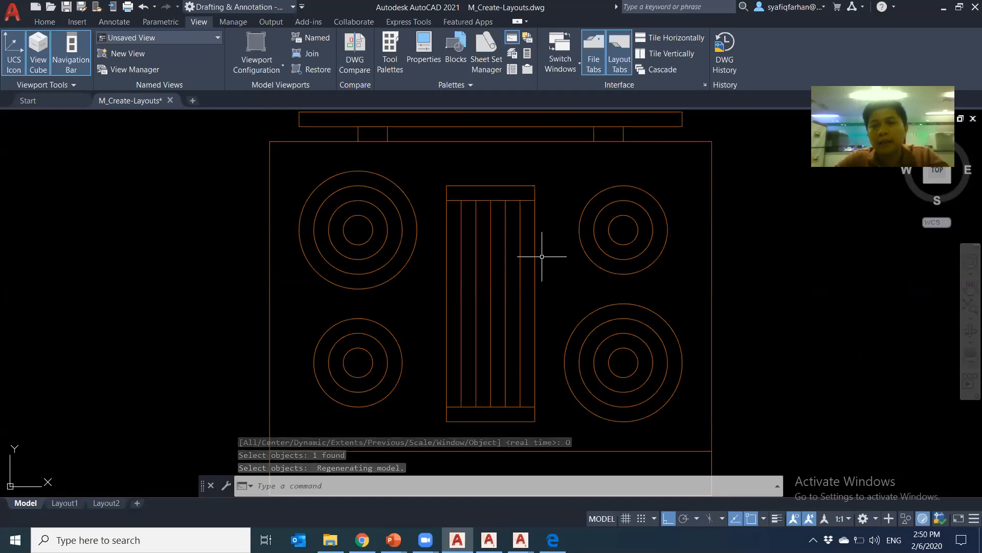
Use Zoom Object to fill the view with the three-seat sofa in the second floor plan.
{"action": "scroll", "coordinate": [549, 269], "scroll_direction": "down", "scroll_amount": 5}
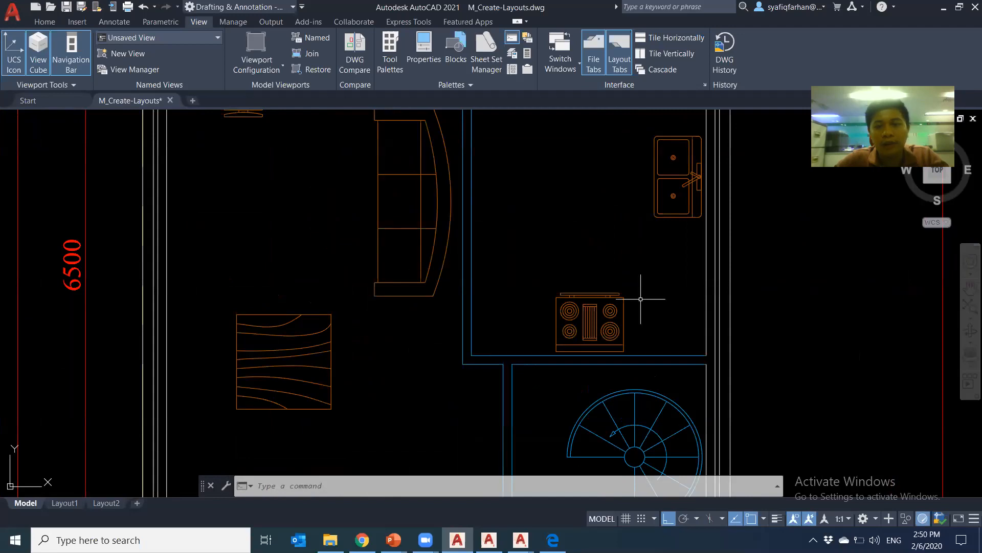
{"action": "scroll", "coordinate": [640, 299], "scroll_direction": "down", "scroll_amount": 5}
{"action": "middle_click_drag", "start_coordinate": [597, 329], "coordinate": [547, 343]}
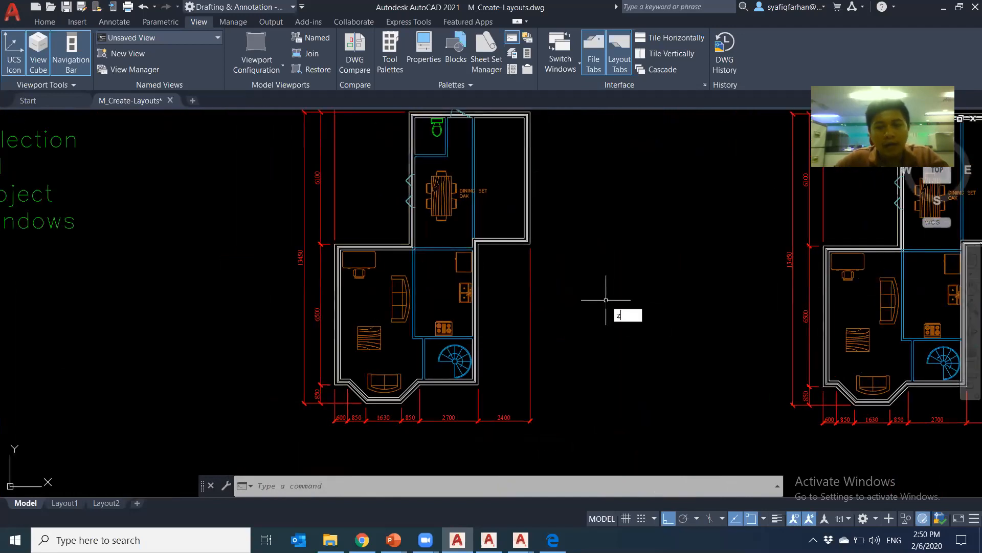
{"action": "key", "text": "Return"}
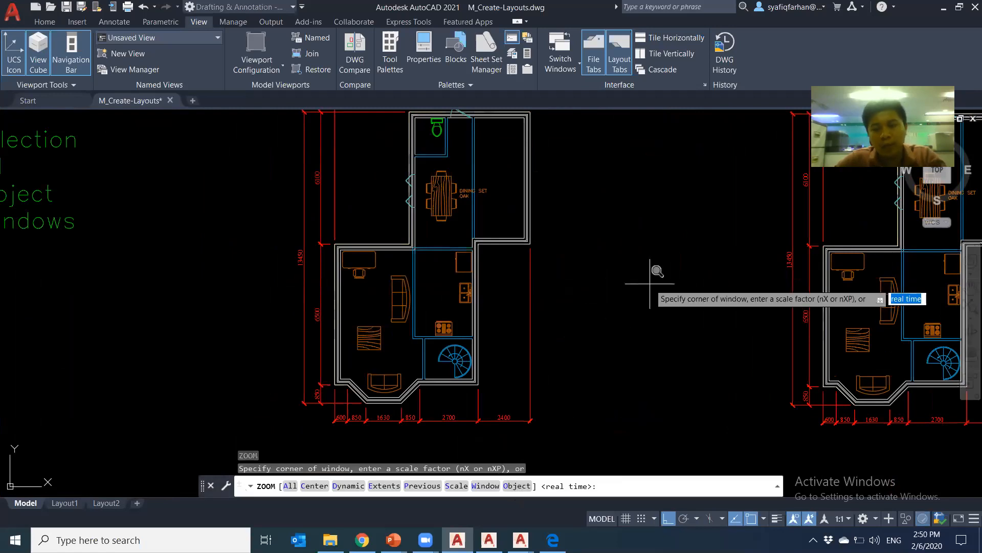
{"action": "type", "text": "o"}
{"action": "key", "text": "Return"}
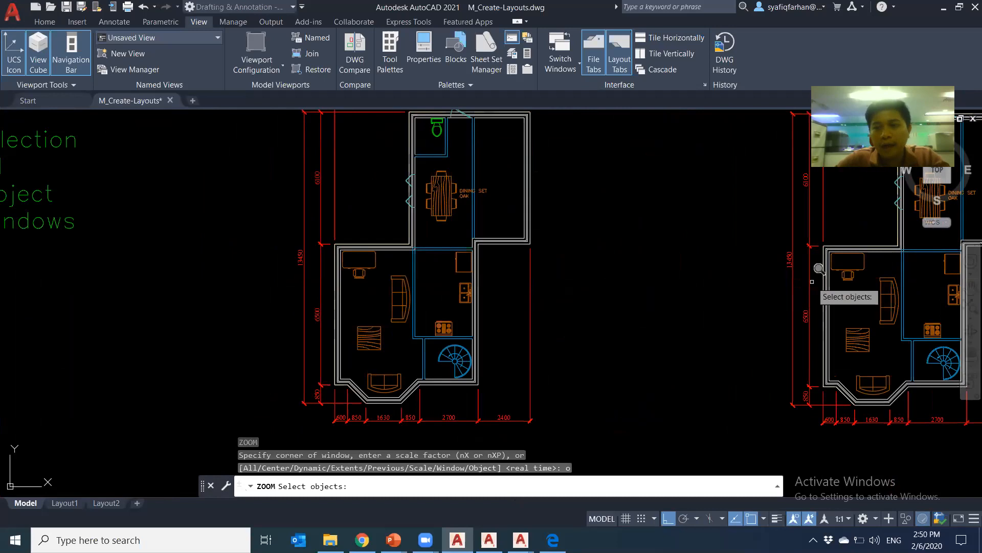
{"action": "left_click", "coordinate": [882, 294]}
{"action": "key", "text": "Return"}
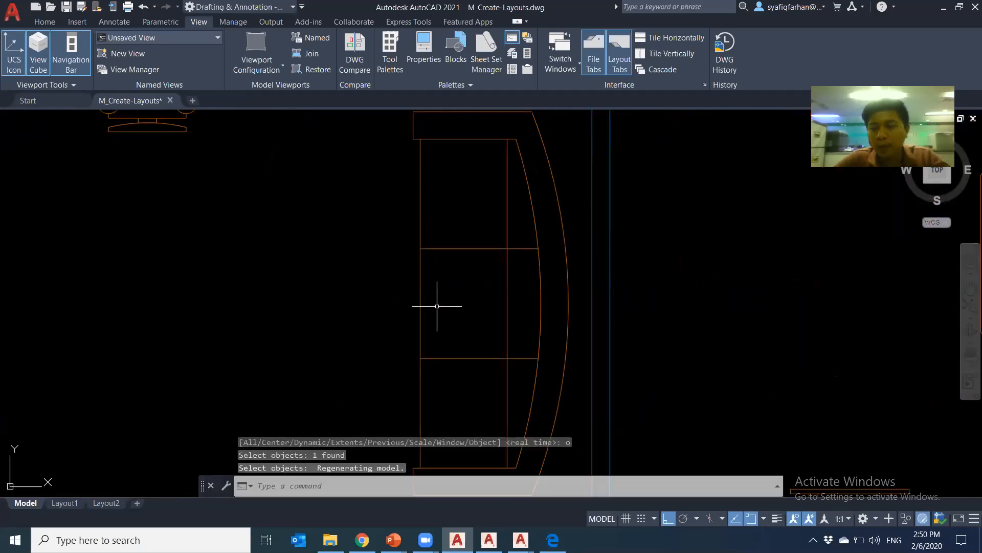
Use Zoom Window to enlarge the area around the third floor plan in the row.
{"action": "scroll", "coordinate": [355, 318], "scroll_direction": "down", "scroll_amount": 2}
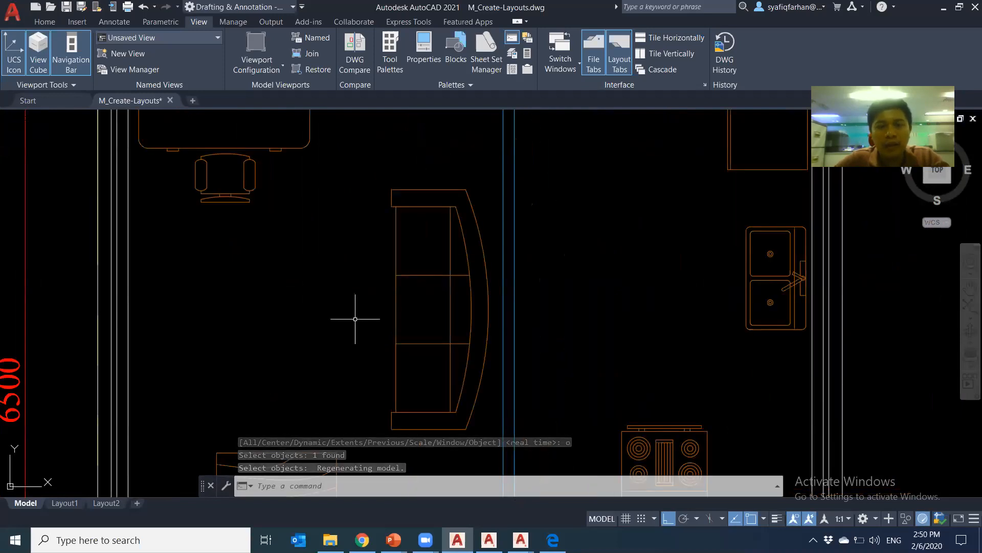
{"action": "middle_click_drag", "start_coordinate": [356, 319], "coordinate": [417, 307]}
{"action": "scroll", "coordinate": [409, 309], "scroll_direction": "down", "scroll_amount": 4}
{"action": "scroll", "coordinate": [410, 312], "scroll_direction": "down", "scroll_amount": 5}
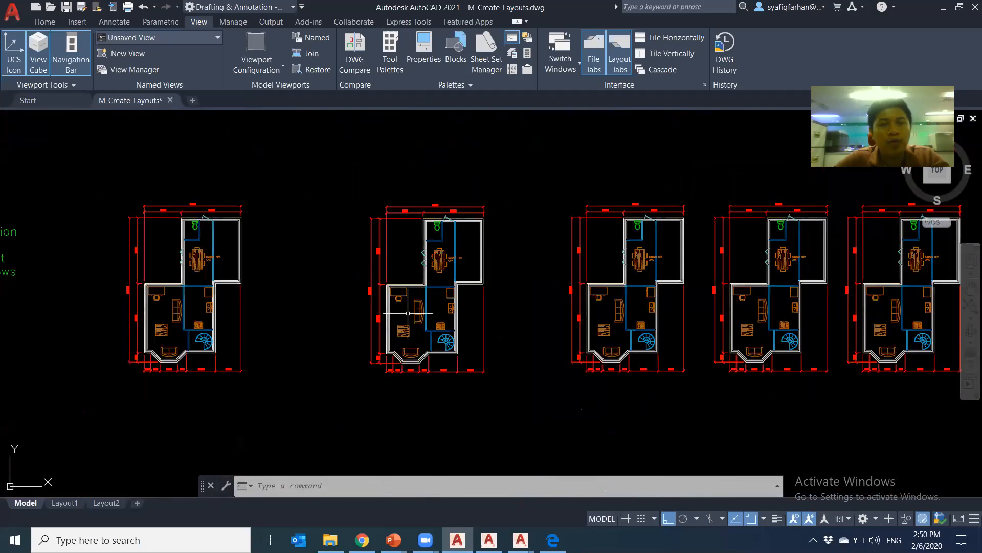
{"action": "type", "text": "z"}
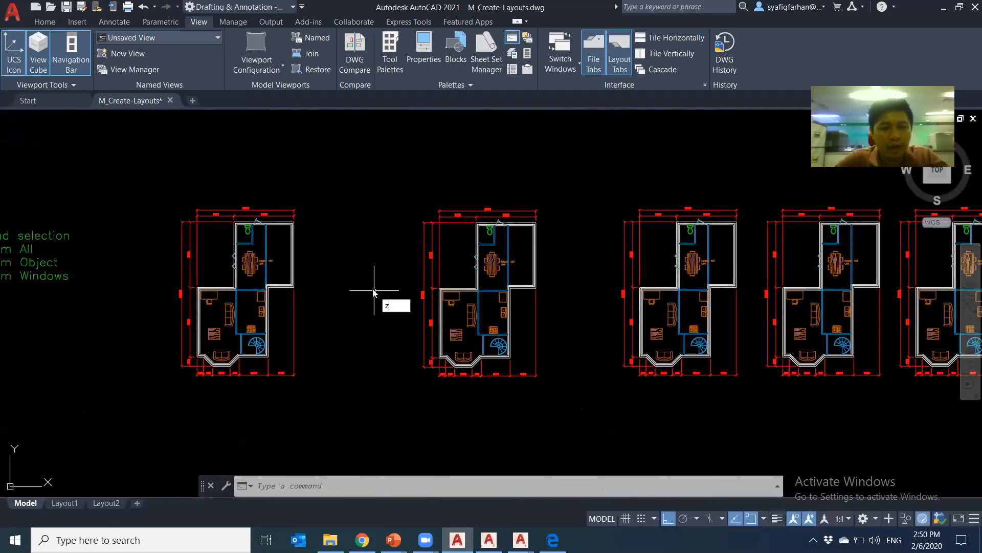
{"action": "key", "text": "Return"}
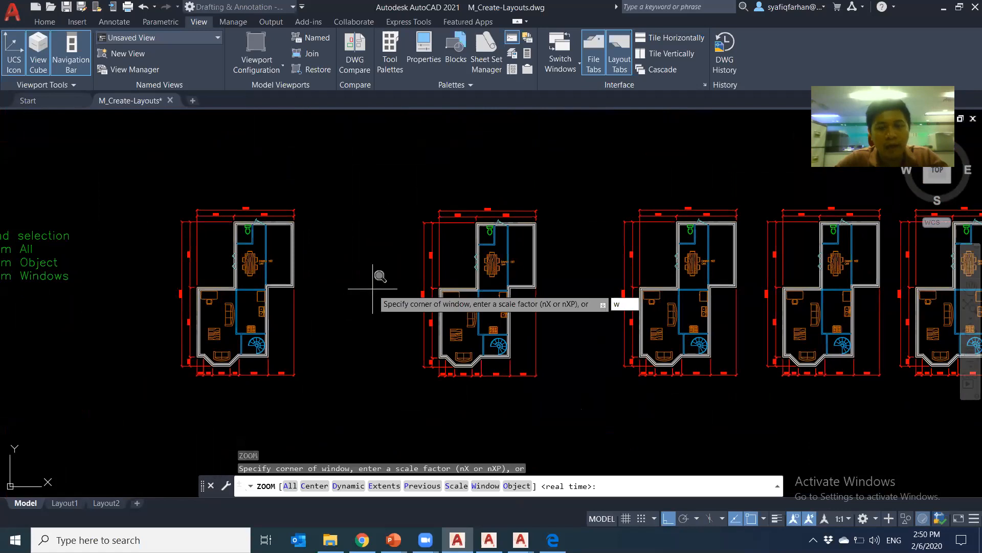
{"action": "type", "text": "w"}
{"action": "key", "text": "Return"}
{"action": "left_click", "coordinate": [602, 188]}
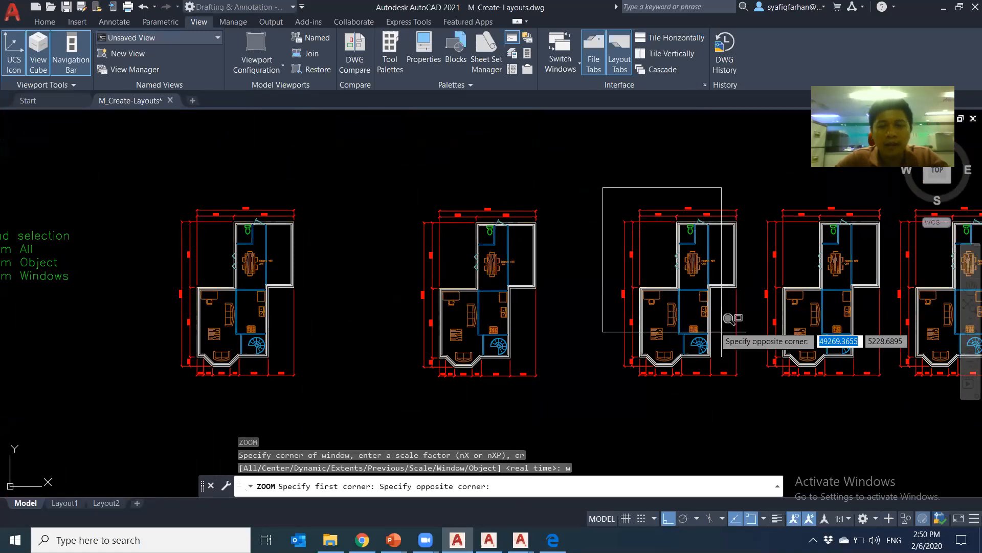
{"action": "left_click", "coordinate": [835, 394]}
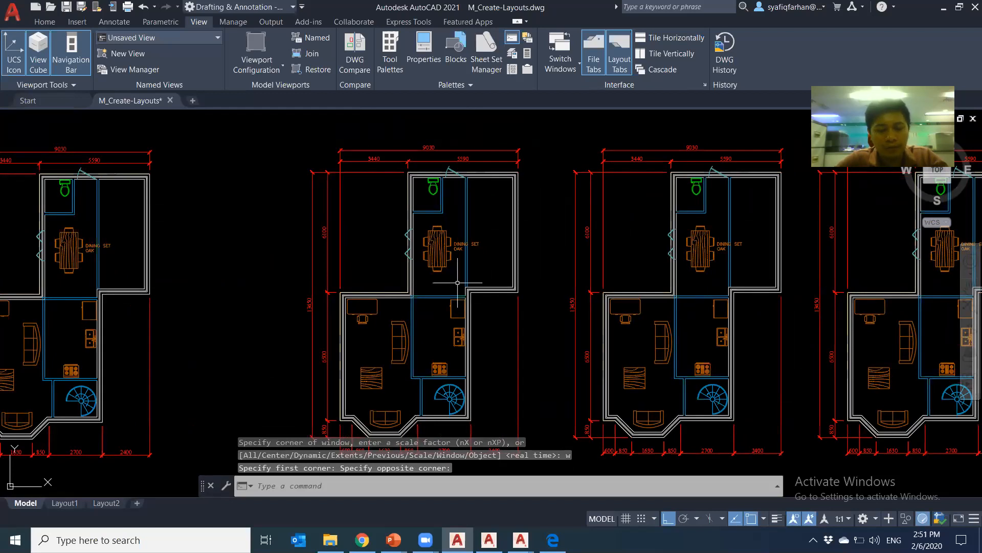
Use Zoom Window to frame the third and fourth floor plans together.
{"action": "type", "text": "z"}
{"action": "key", "text": "Return"}
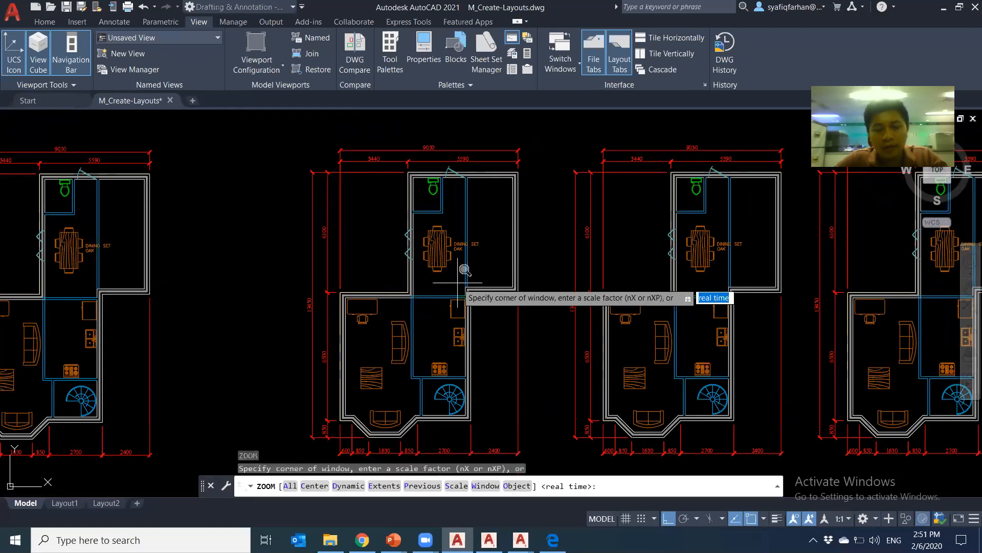
{"action": "key", "text": "Return"}
{"action": "left_click", "coordinate": [270, 132]}
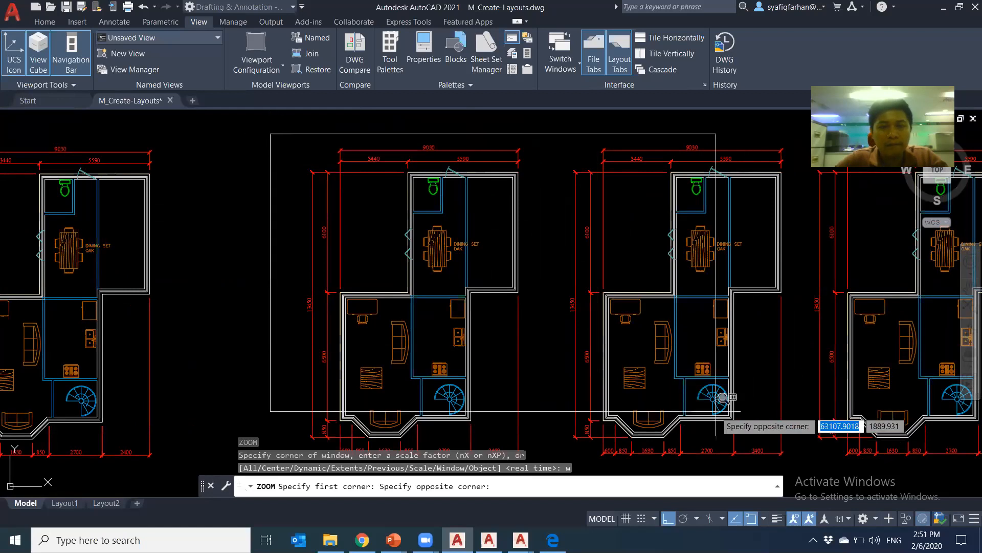
{"action": "middle_click_drag", "start_coordinate": [553, 361], "coordinate": [407, 316]}
{"action": "scroll", "coordinate": [435, 317], "scroll_direction": "down", "scroll_amount": 4}
{"action": "left_click", "coordinate": [629, 359]}
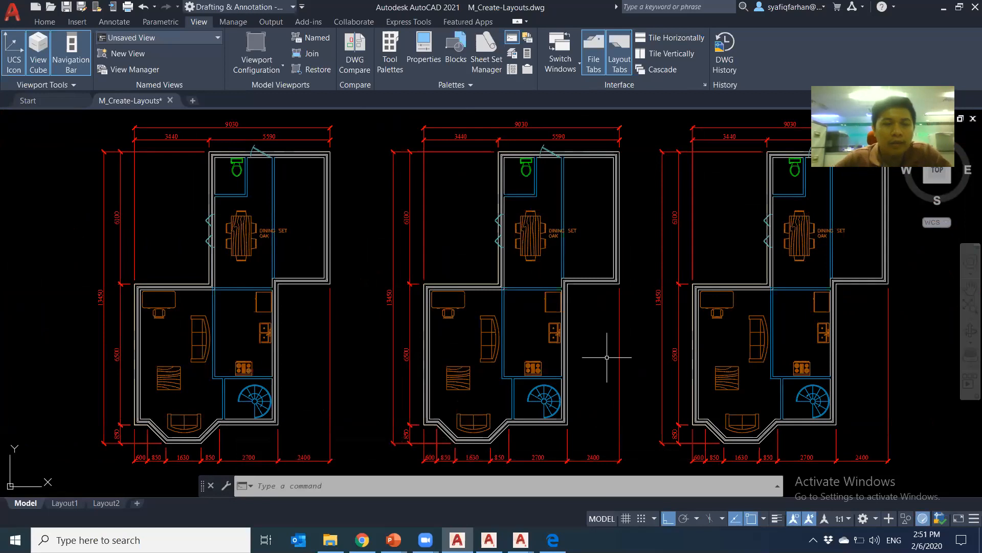
Try a crossing selection that only touches the lower chair of the dining set, then cancel it.
{"action": "scroll", "coordinate": [410, 333], "scroll_direction": "up", "scroll_amount": 5}
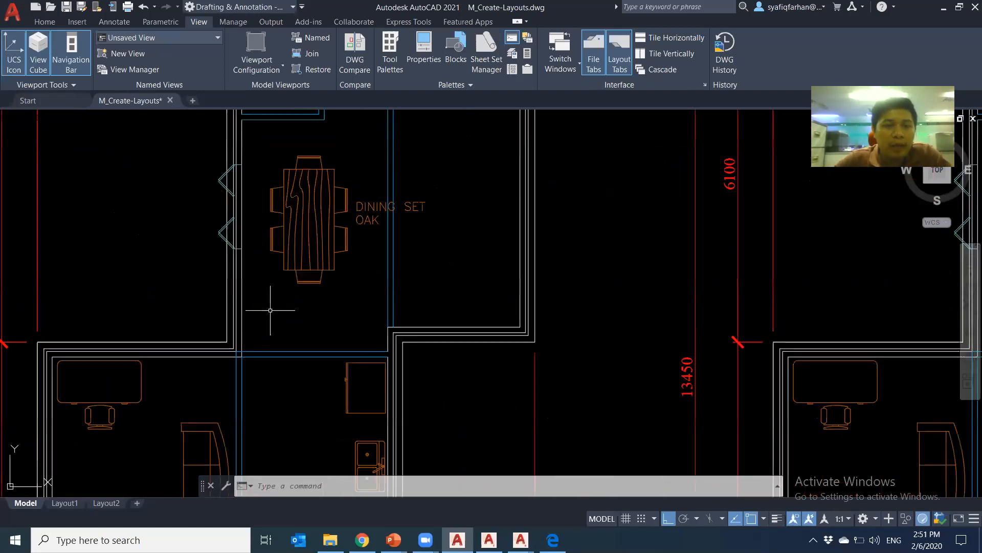
{"action": "left_click", "coordinate": [337, 308]}
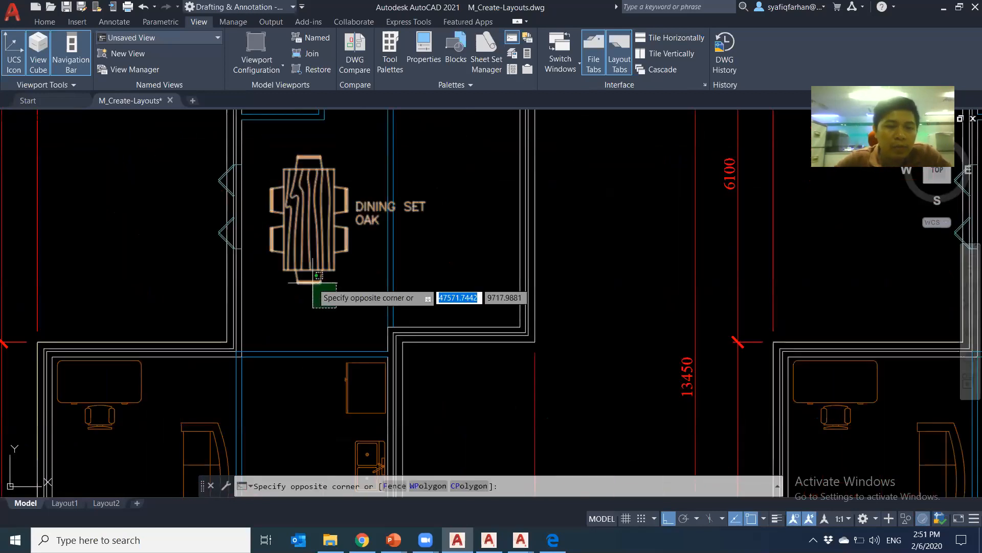
{"action": "key", "text": "Escape"}
{"action": "middle_click_drag", "start_coordinate": [364, 307], "coordinate": [419, 311]}
{"action": "scroll", "coordinate": [401, 342], "scroll_direction": "down", "scroll_amount": 3}
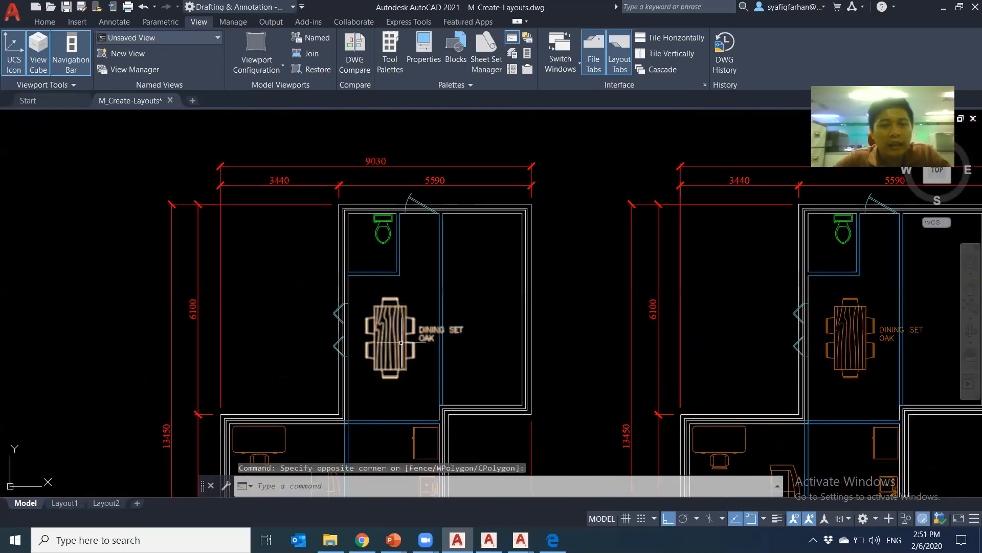
Try a crossing lasso selection in the empty living-room area beside the three-seat sofa, and cancel it.
{"action": "scroll", "coordinate": [383, 235], "scroll_direction": "up", "scroll_amount": 6}
{"action": "scroll", "coordinate": [384, 285], "scroll_direction": "down", "scroll_amount": 4}
{"action": "middle_click_drag", "start_coordinate": [382, 298], "coordinate": [402, 204]}
{"action": "middle_click_drag", "start_coordinate": [370, 333], "coordinate": [402, 188]}
{"action": "middle_click_drag", "start_coordinate": [299, 435], "coordinate": [382, 309]}
{"action": "left_click", "coordinate": [382, 303]}
{"action": "mouse_move", "coordinate": [379, 309]}
{"action": "left_mouse_down"}
{"action": "mouse_move", "coordinate": [351, 307]}
{"action": "mouse_move", "coordinate": [307, 358]}
{"action": "mouse_move", "coordinate": [389, 374]}
{"action": "left_mouse_up"}
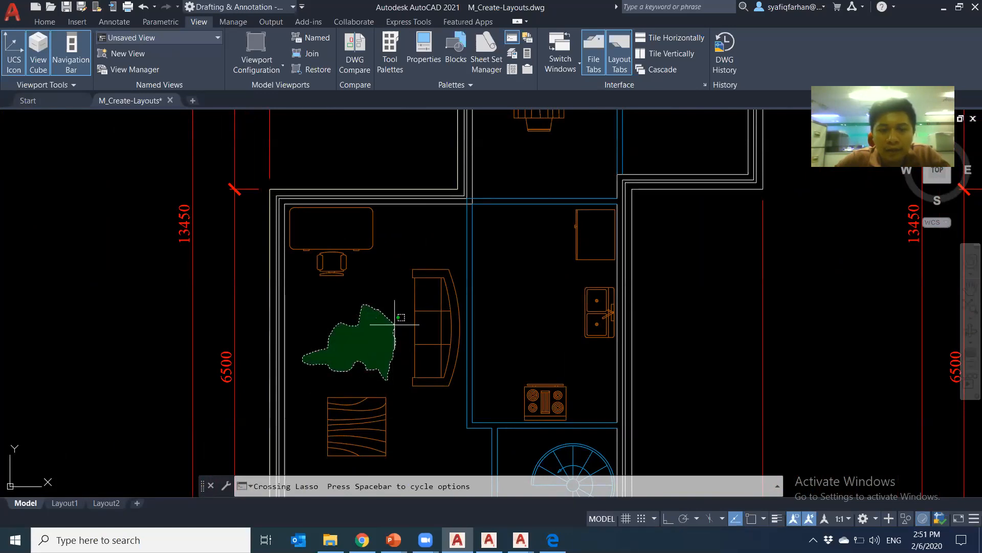
{"action": "key", "text": "Escape"}
Try a rectangular crossing selection on the two-seat sofa, select both sofas with a crossing lasso instead, and clear the selection.
{"action": "scroll", "coordinate": [405, 332], "scroll_direction": "down", "scroll_amount": 3}
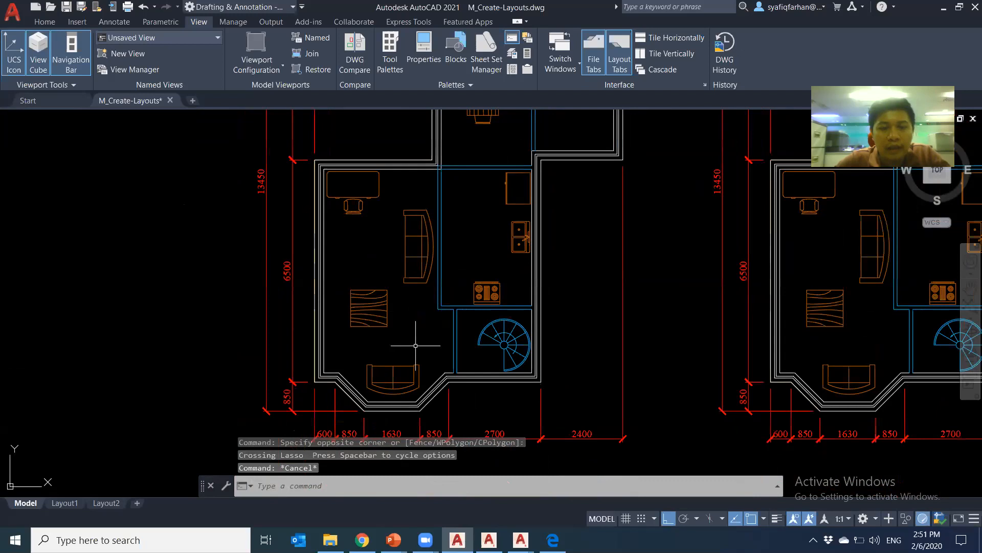
{"action": "scroll", "coordinate": [415, 348], "scroll_direction": "up", "scroll_amount": 2}
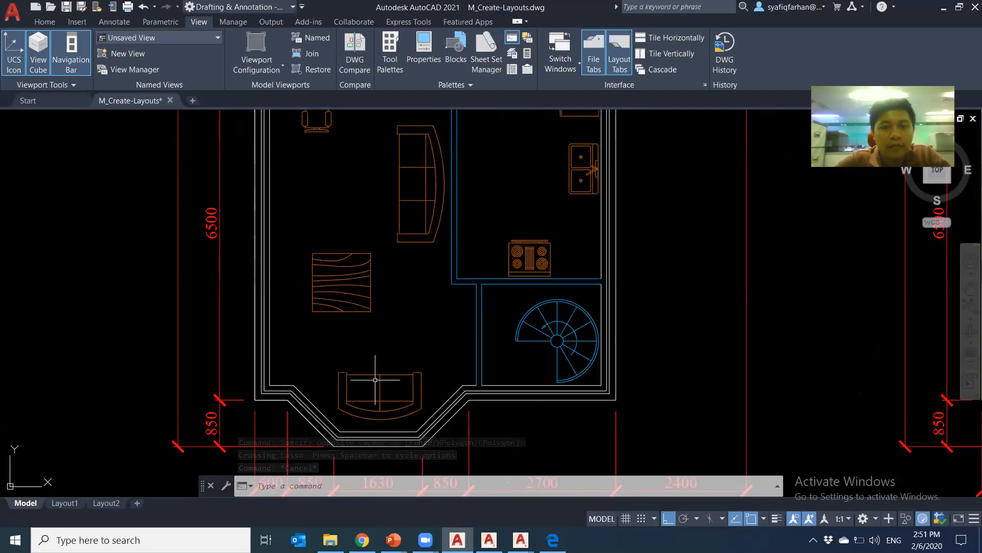
{"action": "left_click", "coordinate": [433, 382]}
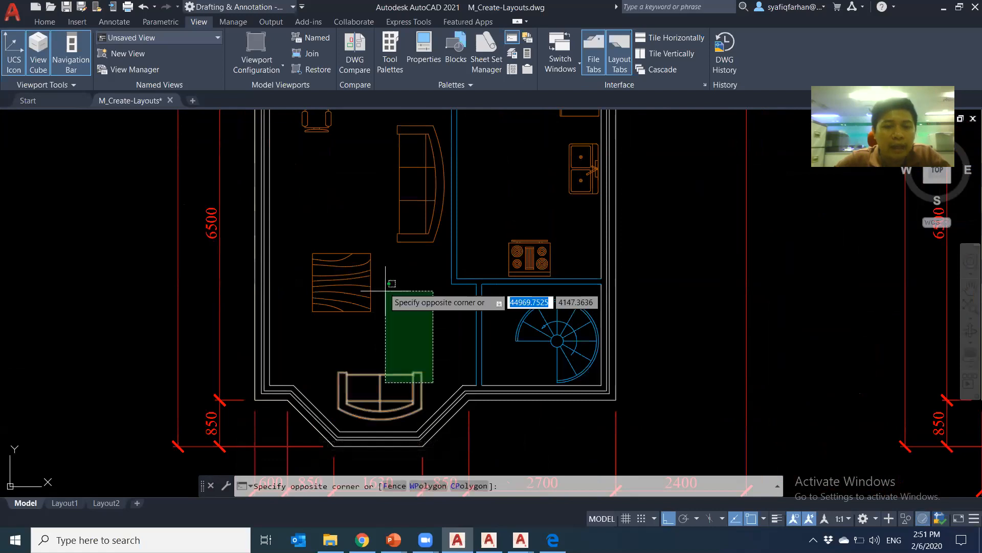
{"action": "key", "text": "Escape"}
{"action": "key", "text": "Escape"}
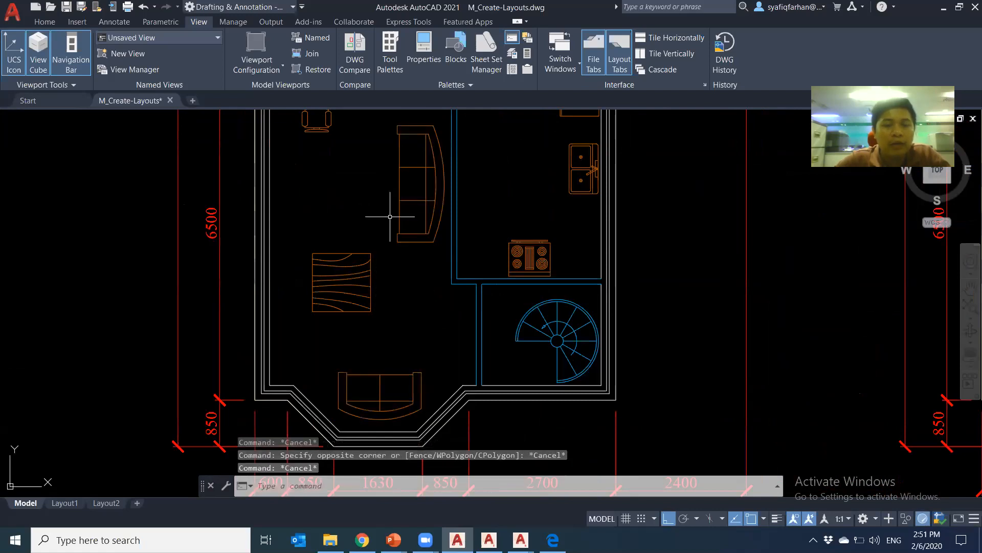
{"action": "mouse_move", "coordinate": [429, 267]}
{"action": "left_mouse_down"}
{"action": "mouse_move", "coordinate": [394, 233]}
{"action": "mouse_move", "coordinate": [391, 323]}
{"action": "mouse_move", "coordinate": [353, 399]}
{"action": "mouse_move", "coordinate": [412, 407]}
{"action": "mouse_move", "coordinate": [432, 345]}
{"action": "mouse_move", "coordinate": [424, 350]}
{"action": "left_mouse_up"}
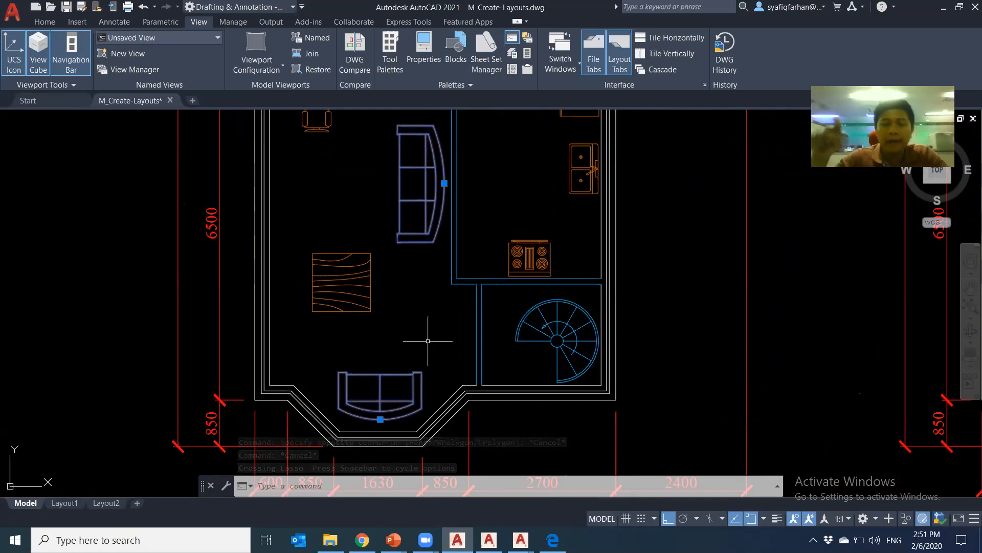
{"action": "key", "text": "Escape"}
{"action": "scroll", "coordinate": [419, 357], "scroll_direction": "down", "scroll_amount": 1}
{"action": "middle_click_drag", "start_coordinate": [419, 357], "coordinate": [664, 378]}
{"action": "type", "text": "spl"}
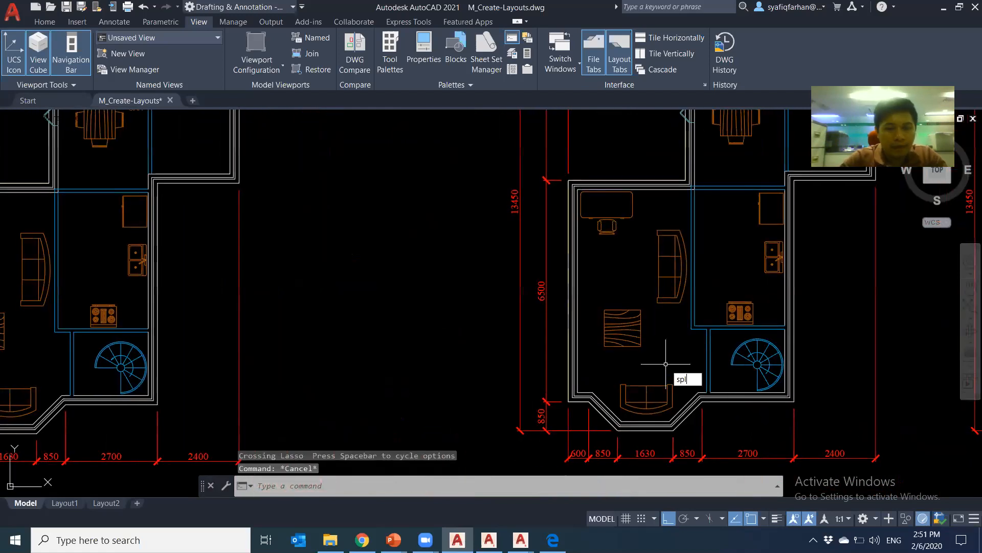
{"action": "key", "text": "Return"}
{"action": "left_click", "coordinate": [287, 358]}
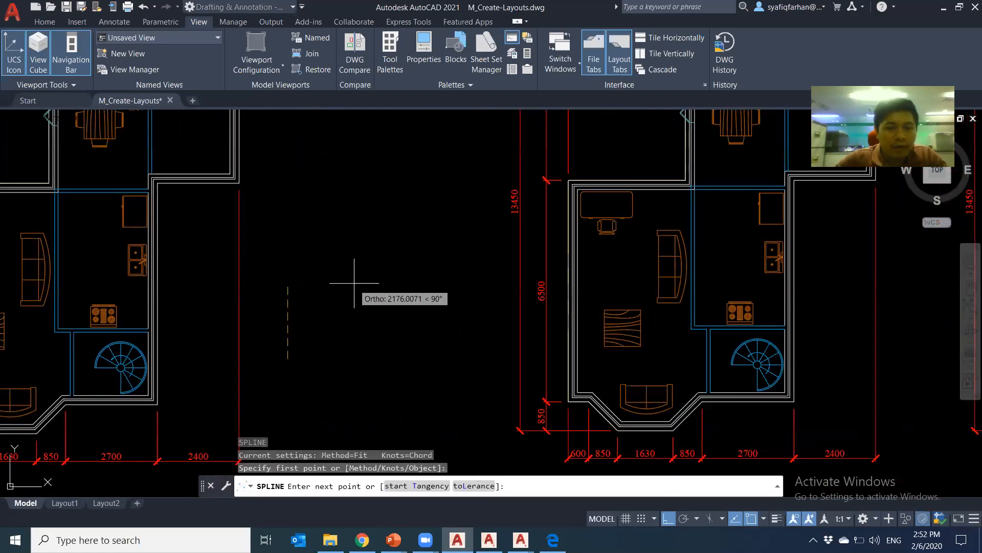
{"action": "left_click", "coordinate": [328, 276]}
{"action": "left_click", "coordinate": [401, 279]}
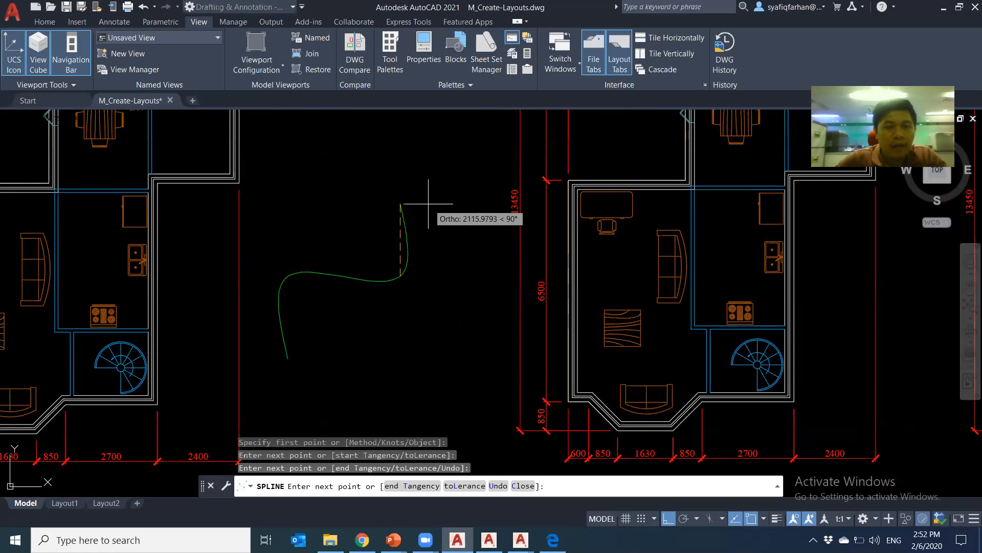
{"action": "left_click", "coordinate": [436, 179]}
{"action": "key", "text": "Escape"}
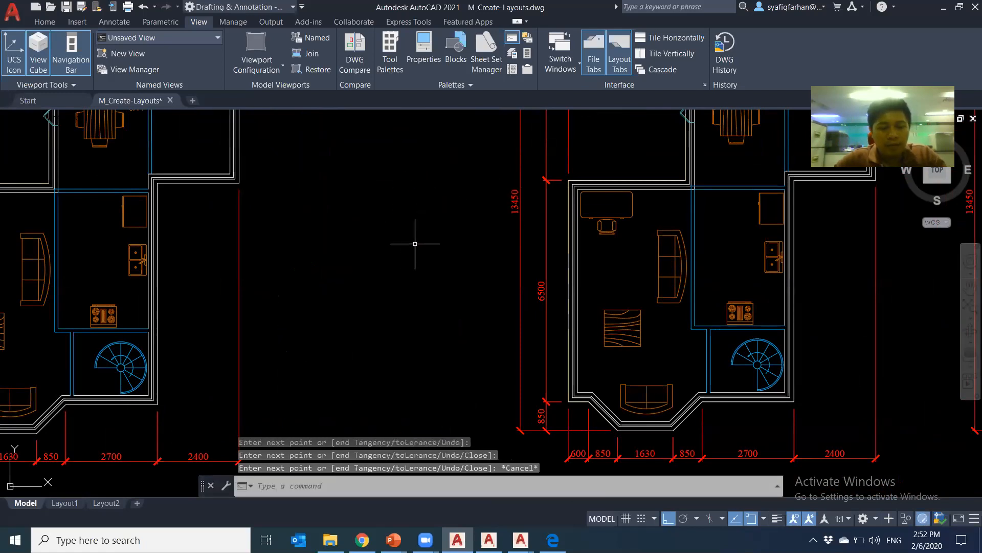
Draw an S-shaped spline through four points in the empty space between the two floor plans.
{"action": "type", "text": "spl"}
{"action": "key", "text": "Return"}
{"action": "left_click", "coordinate": [285, 397]}
{"action": "left_click", "coordinate": [269, 289]}
{"action": "left_click", "coordinate": [381, 280]}
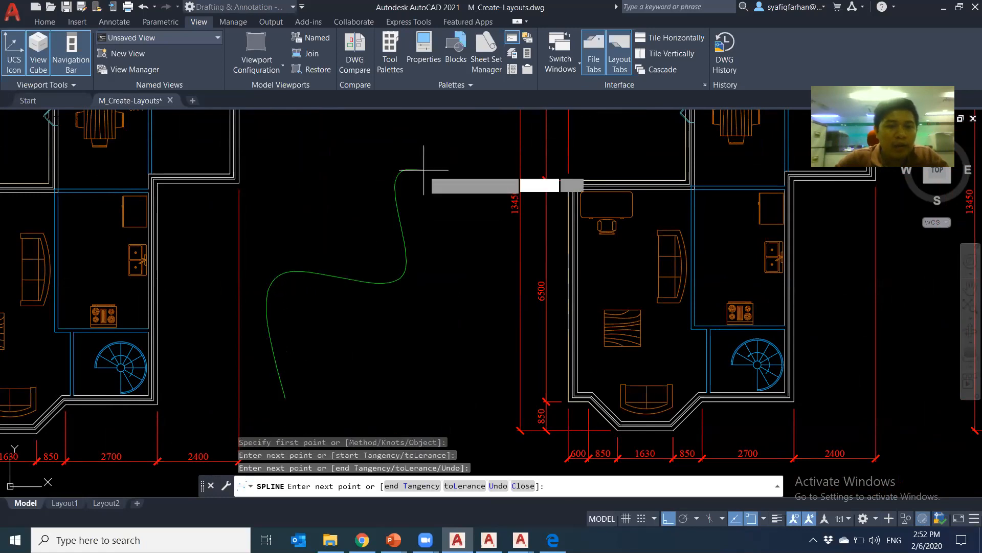
{"action": "left_click", "coordinate": [405, 171]}
{"action": "key", "text": "Return"}
With Ortho mode off, draw two separate slanted lines that cross the spline.
{"action": "type", "text": "l"}
{"action": "key", "text": "Return"}
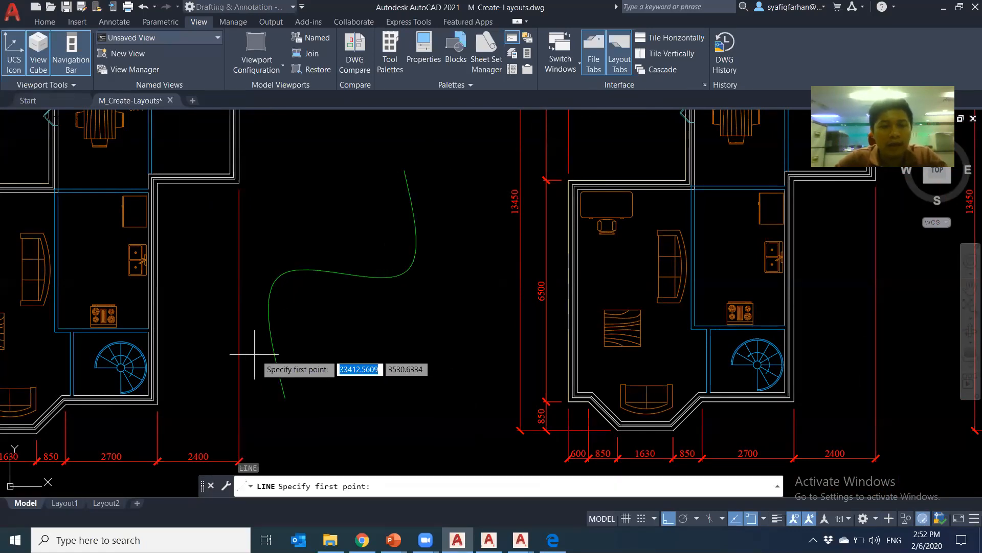
{"action": "left_click", "coordinate": [252, 356]}
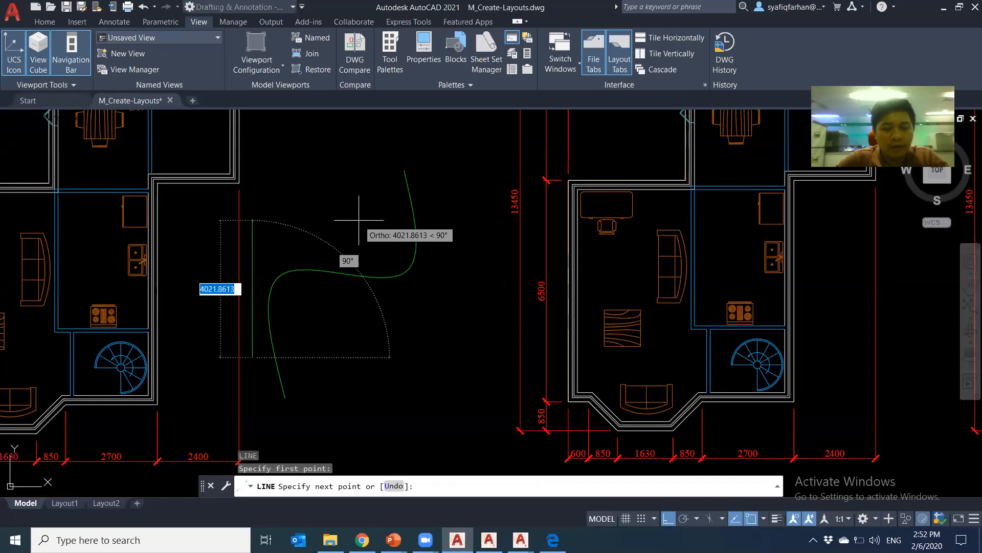
{"action": "key", "text": "F8"}
{"action": "left_click", "coordinate": [372, 222]}
{"action": "key", "text": "Return"}
{"action": "key", "text": "Return"}
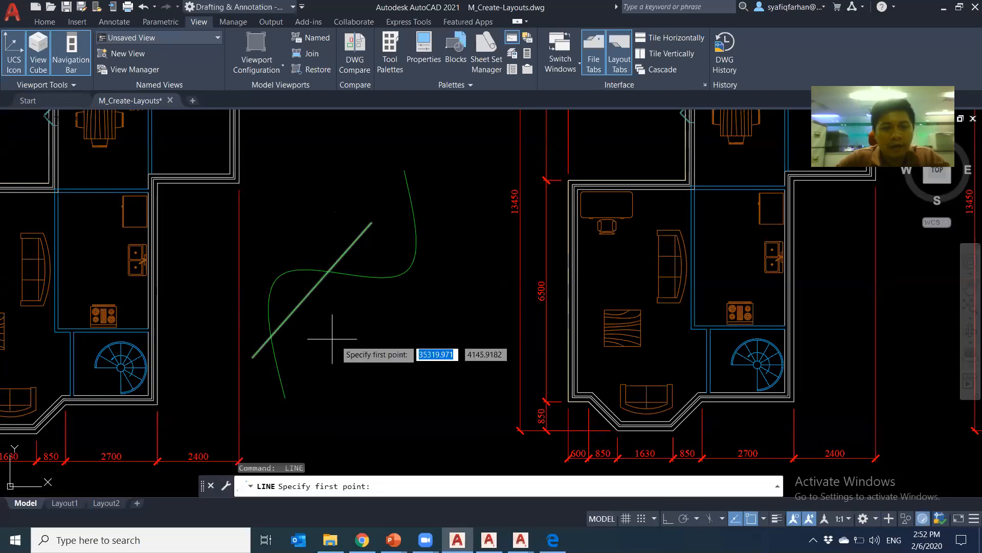
{"action": "left_click", "coordinate": [377, 334]}
{"action": "left_click", "coordinate": [397, 240]}
{"action": "key", "text": "Escape"}
{"action": "key", "text": "Escape"}
{"action": "key", "text": "Escape"}
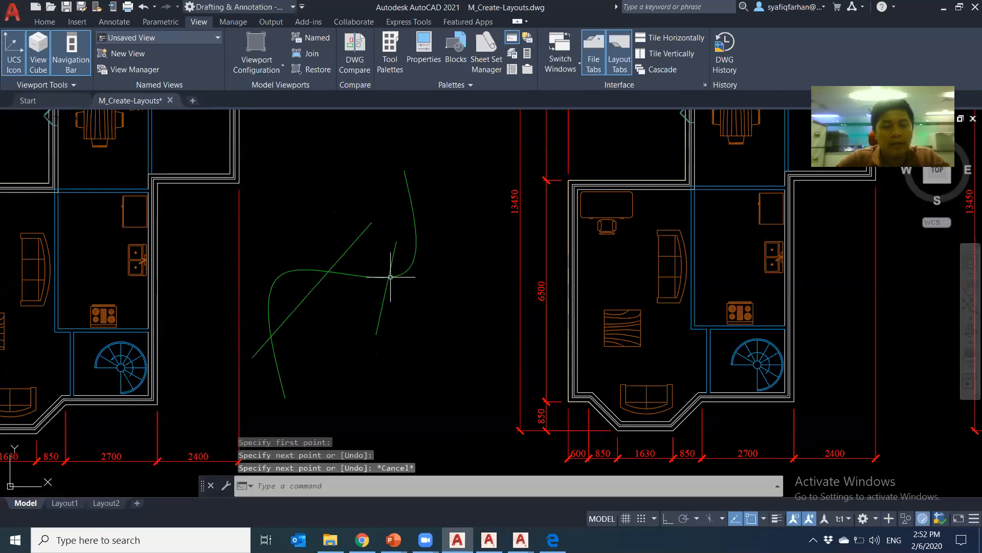
Select the spline with a rectangular crossing selection over its upper end, and clear the selection.
{"action": "middle_click_drag", "start_coordinate": [406, 273], "coordinate": [416, 281]}
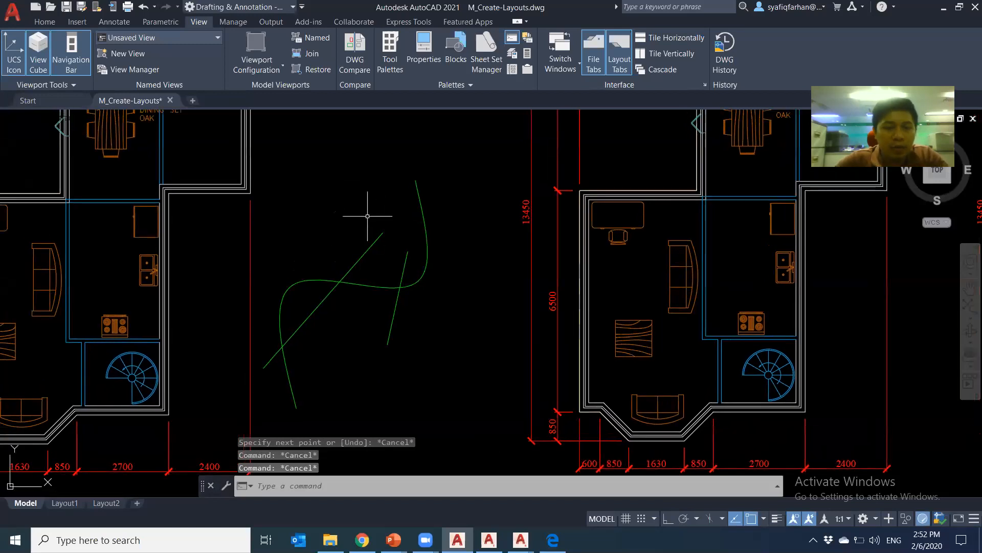
{"action": "left_click", "coordinate": [445, 202]}
{"action": "left_click", "coordinate": [372, 188]}
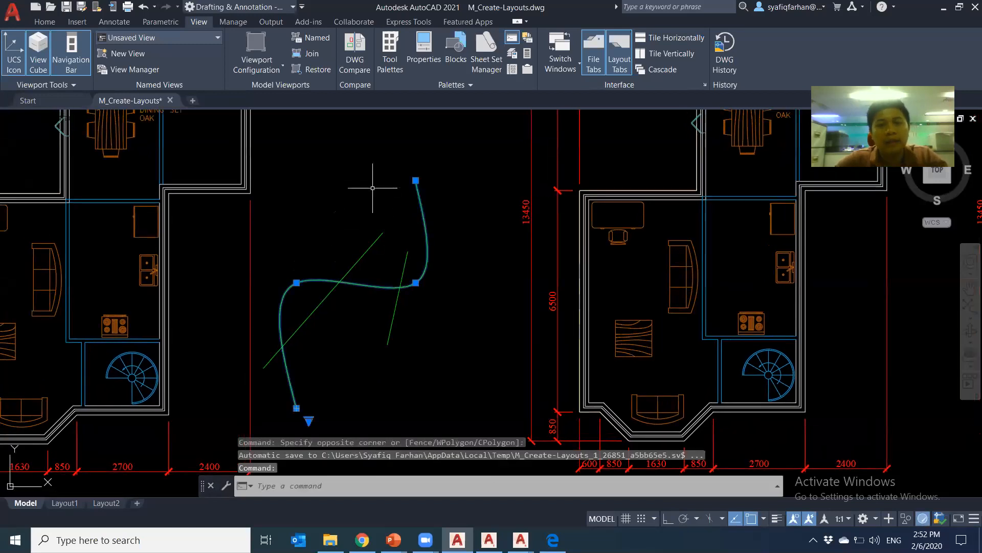
{"action": "key", "text": "Escape"}
{"action": "key", "text": "Escape"}
Select only the spline by tracing a window lasso around its curve without enclosing the two lines, and clear the selection.
{"action": "left_click", "coordinate": [427, 165]}
{"action": "mouse_move", "coordinate": [428, 165]}
{"action": "left_mouse_down"}
{"action": "mouse_move", "coordinate": [406, 171]}
{"action": "mouse_move", "coordinate": [420, 167]}
{"action": "mouse_move", "coordinate": [452, 208]}
{"action": "mouse_move", "coordinate": [430, 291]}
{"action": "mouse_move", "coordinate": [304, 330]}
{"action": "mouse_move", "coordinate": [274, 302]}
{"action": "mouse_move", "coordinate": [299, 366]}
{"action": "mouse_move", "coordinate": [300, 414]}
{"action": "mouse_move", "coordinate": [268, 378]}
{"action": "mouse_move", "coordinate": [263, 307]}
{"action": "mouse_move", "coordinate": [364, 259]}
{"action": "left_mouse_up"}
{"action": "key", "text": "Escape"}
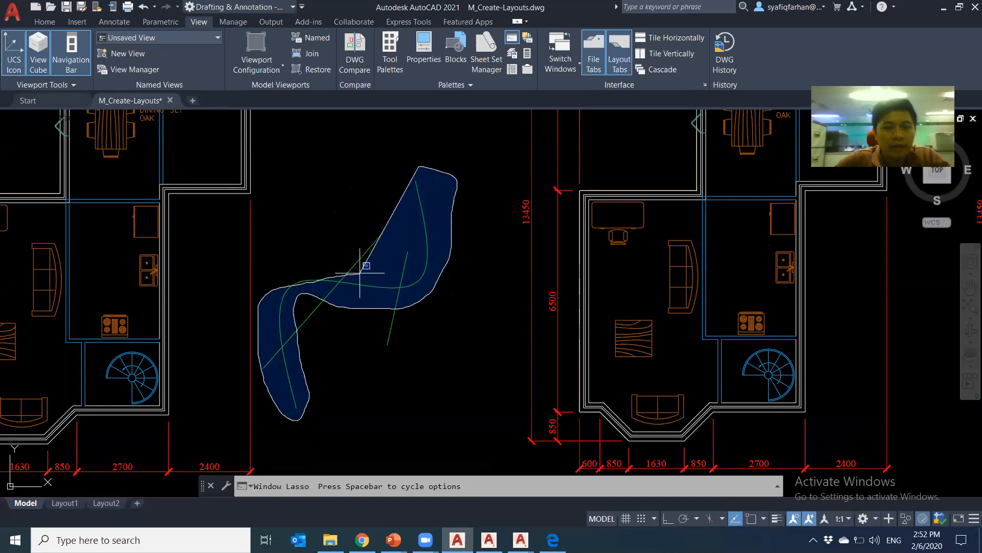
{"action": "key", "text": "Escape"}
{"action": "key", "text": "Escape"}
{"action": "mouse_move", "coordinate": [443, 158]}
{"action": "left_mouse_down"}
{"action": "mouse_move", "coordinate": [439, 274]}
{"action": "mouse_move", "coordinate": [417, 307]}
{"action": "mouse_move", "coordinate": [465, 285]}
{"action": "mouse_move", "coordinate": [391, 170]}
{"action": "mouse_move", "coordinate": [405, 169]}
{"action": "mouse_move", "coordinate": [449, 219]}
{"action": "mouse_move", "coordinate": [432, 279]}
{"action": "mouse_move", "coordinate": [314, 351]}
{"action": "mouse_move", "coordinate": [306, 404]}
{"action": "mouse_move", "coordinate": [276, 385]}
{"action": "mouse_move", "coordinate": [270, 339]}
{"action": "mouse_move", "coordinate": [284, 276]}
{"action": "left_mouse_up"}
{"action": "key", "text": "Escape"}
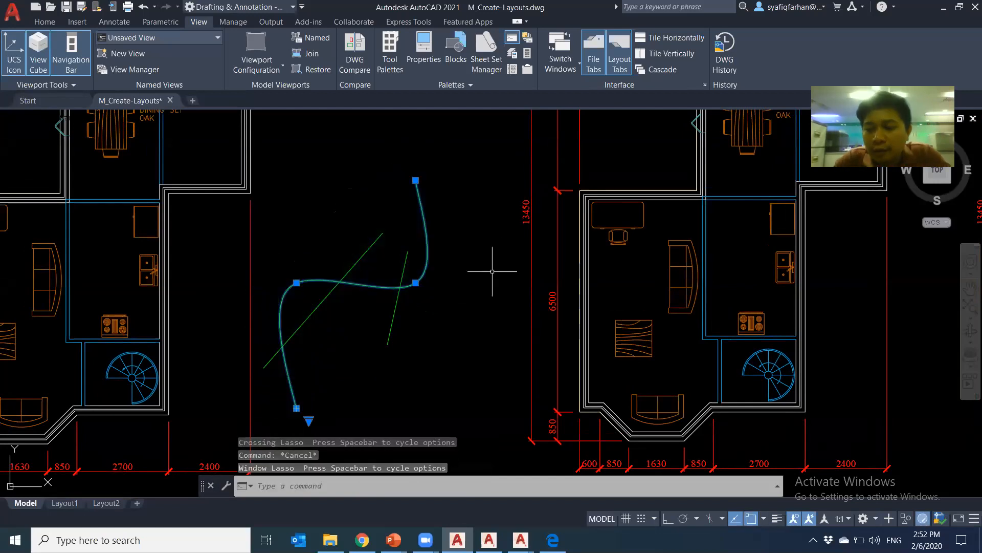
{"action": "key", "text": "Escape"}
Erase the spline and both lines together using one crossing selection.
{"action": "left_click", "coordinate": [478, 339]}
{"action": "left_click", "coordinate": [337, 225]}
{"action": "key", "text": "Delete"}
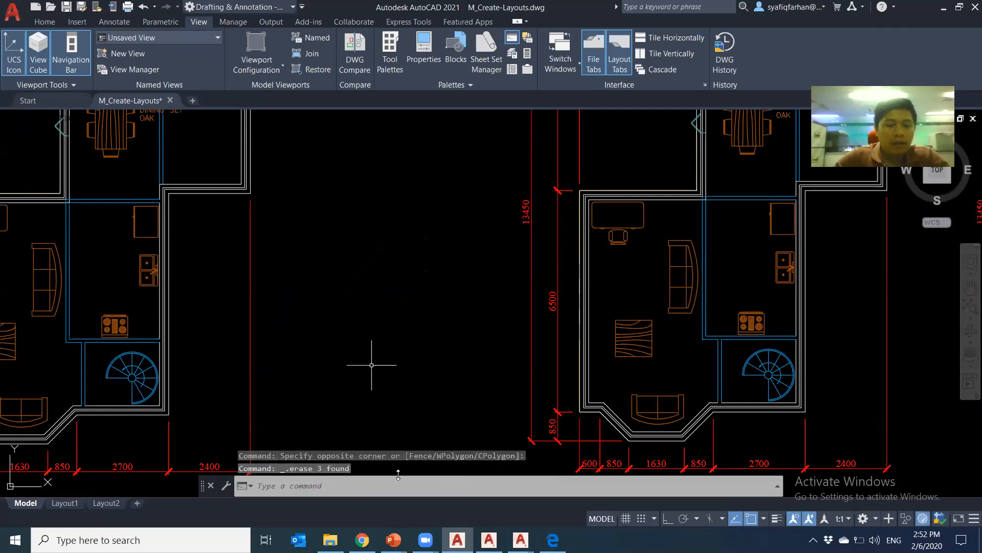
Switch to the PowerPoint presentation and show slide 14 about Sheet Set Manager & E-transmit.
{"action": "left_click", "coordinate": [394, 540]}
{"action": "left_click", "coordinate": [364, 490]}
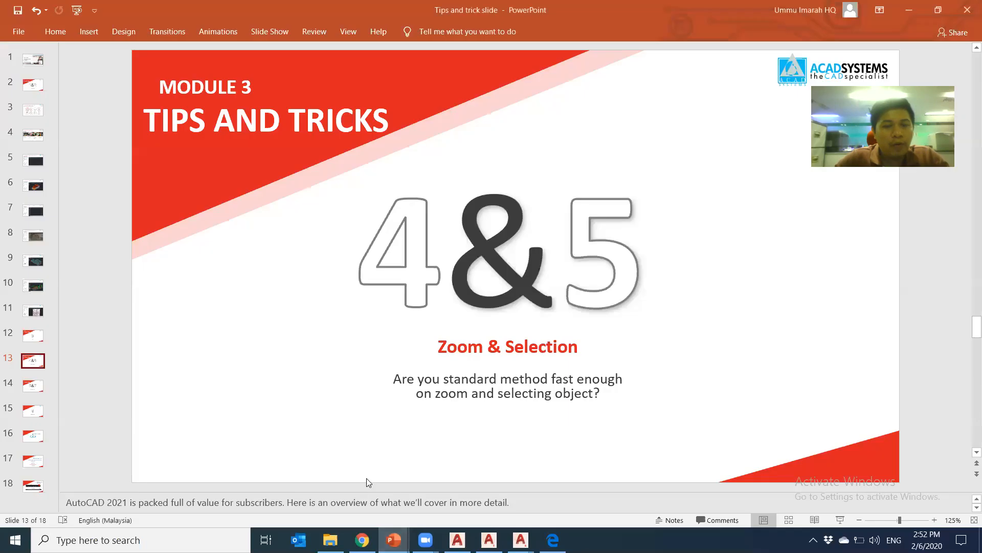
{"action": "left_click", "coordinate": [45, 382]}
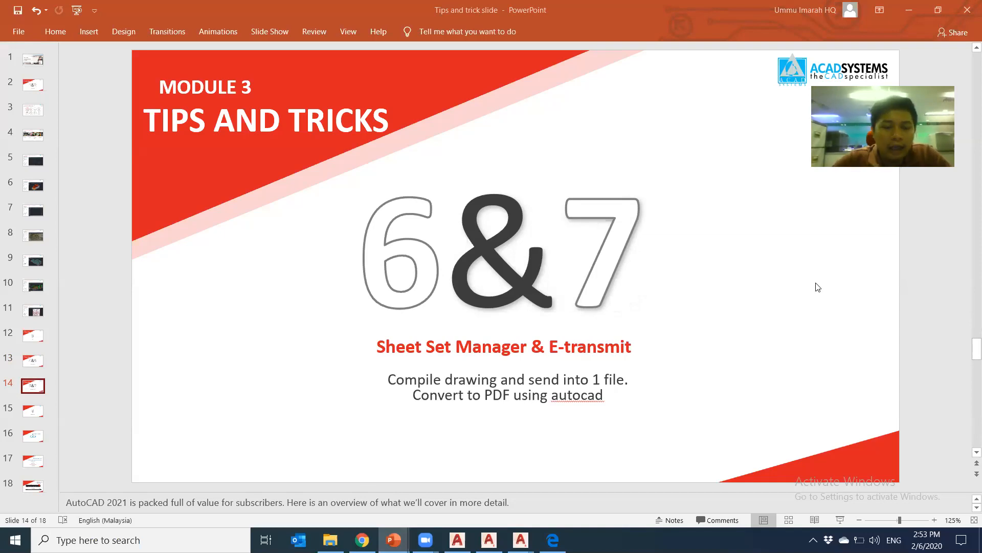
Switch back to the AutoCAD drawing, open the Sheet Set Manager with SSM, and place it over the middle of the drawing.
{"action": "left_click", "coordinate": [457, 540]}
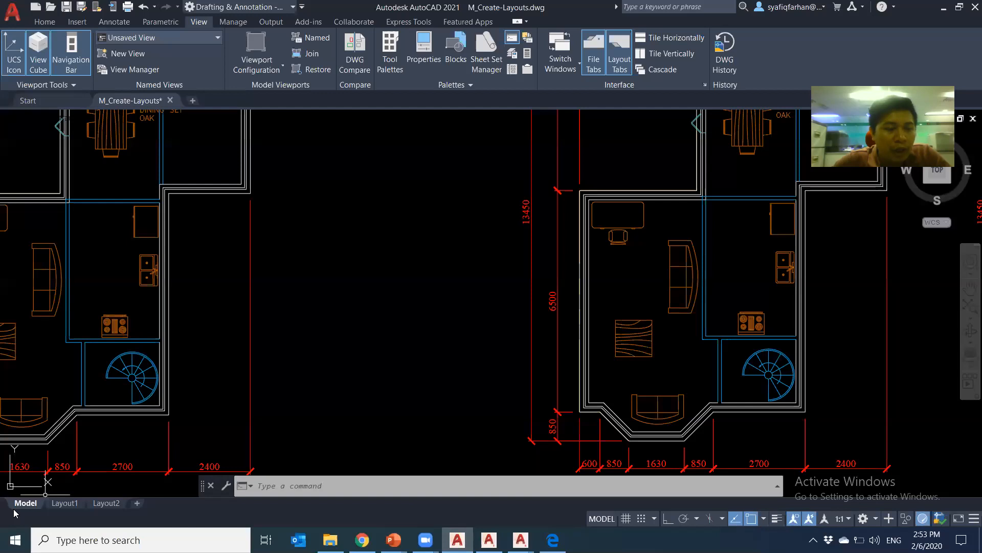
{"action": "mouse_move", "coordinate": [72, 507]}
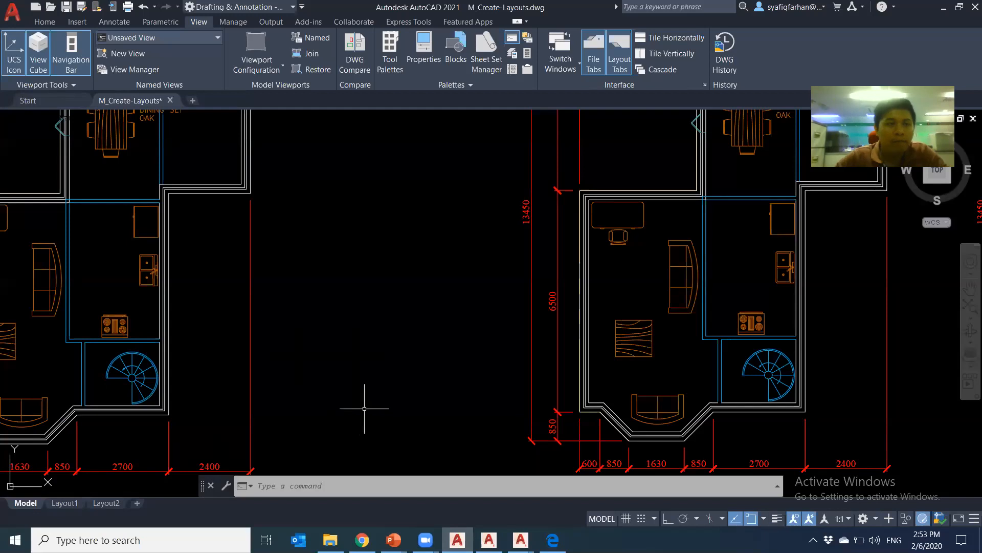
{"action": "scroll", "coordinate": [384, 368], "scroll_direction": "down", "scroll_amount": 4}
{"action": "middle_click_drag", "start_coordinate": [388, 362], "coordinate": [366, 351]}
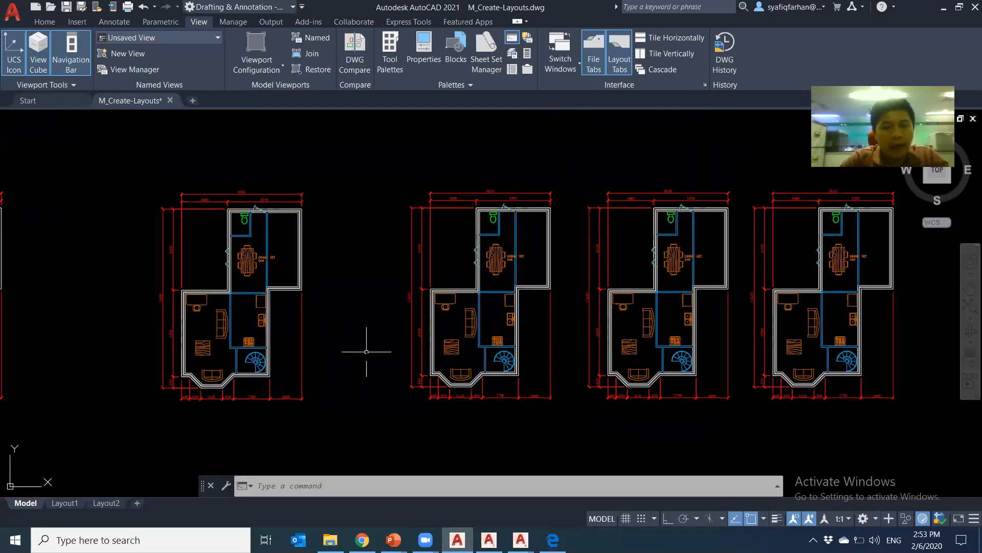
{"action": "type", "text": "SSM"}
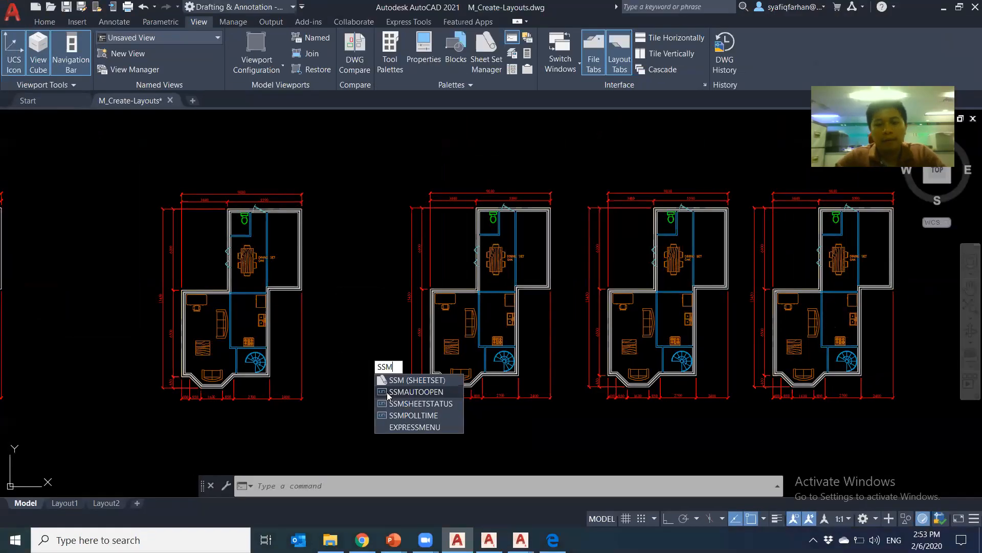
{"action": "key", "text": "Return"}
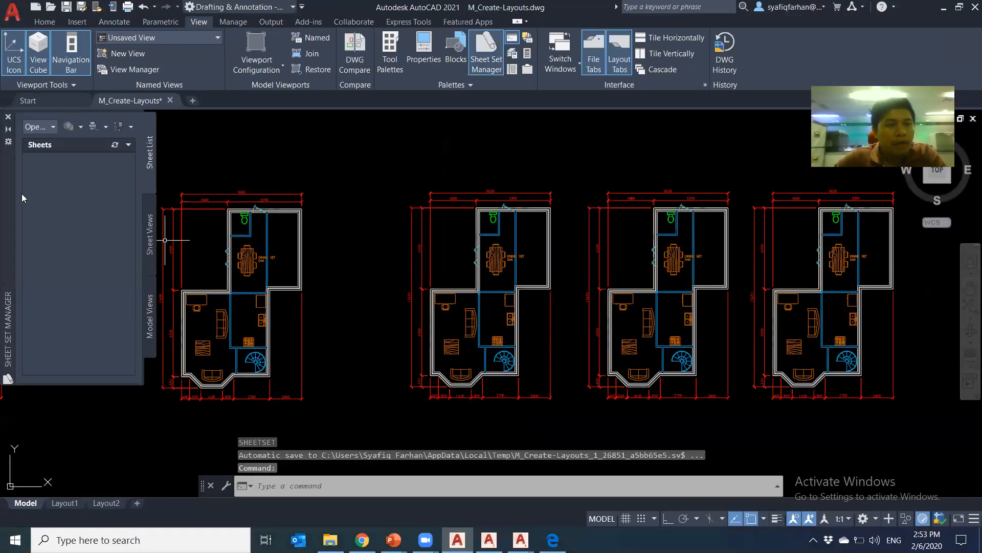
{"action": "left_click_drag", "start_coordinate": [10, 193], "coordinate": [313, 212]}
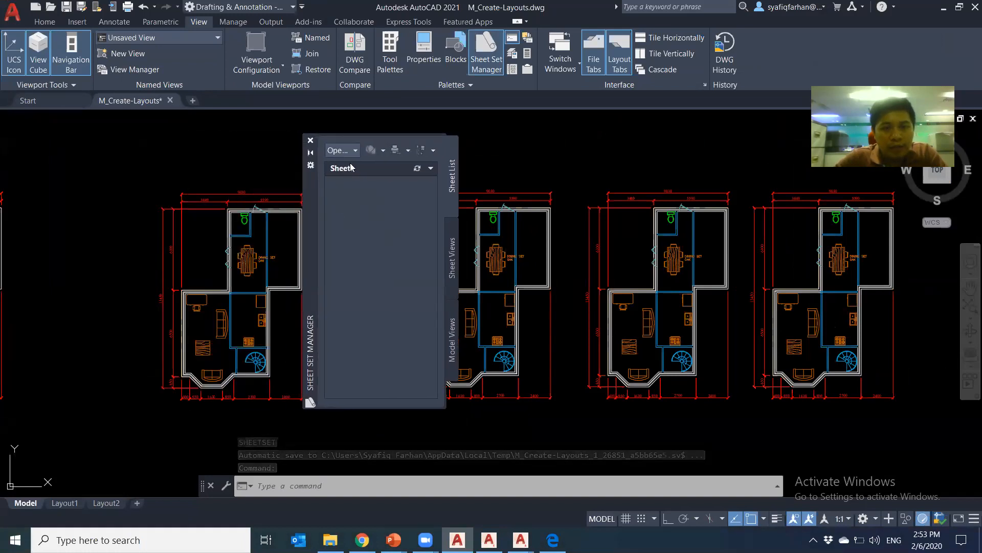
Start a new sheet set based on existing drawings and proceed to its details.
{"action": "left_click", "coordinate": [356, 151]}
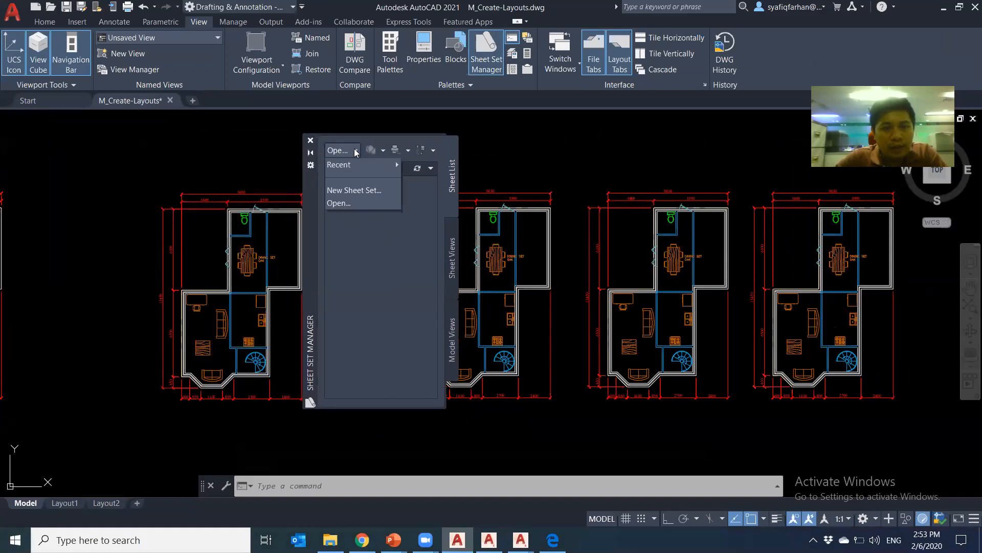
{"action": "left_click", "coordinate": [354, 191]}
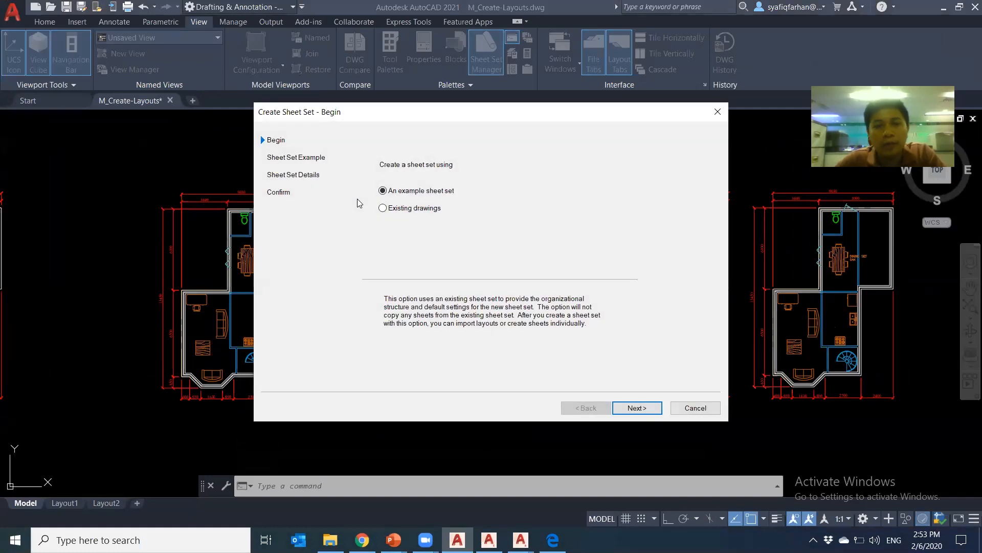
{"action": "left_click", "coordinate": [383, 208]}
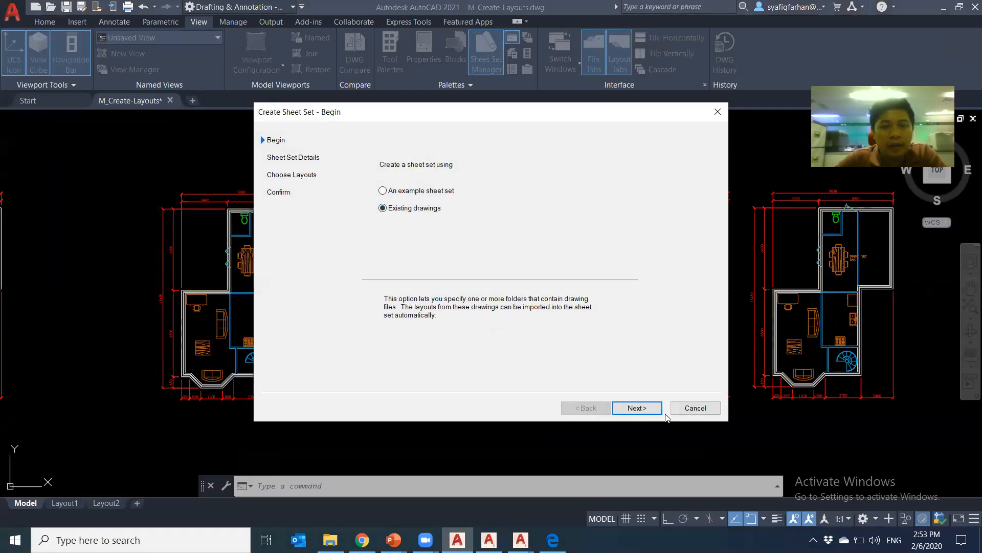
{"action": "left_click", "coordinate": [651, 409]}
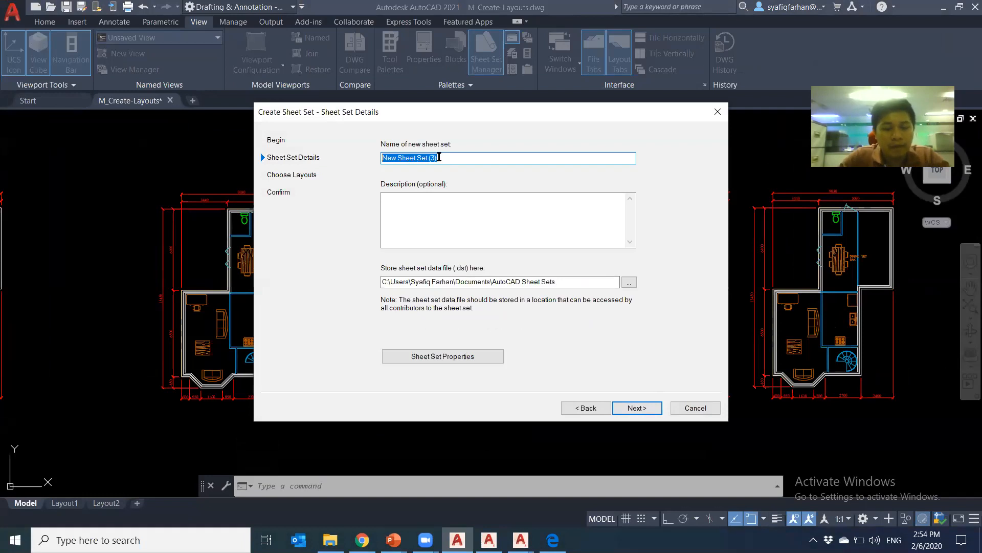
Name the sheet set ACAD Systems, leave its description empty, and proceed to choosing layouts.
{"action": "type", "text": "ACAD Systems"}
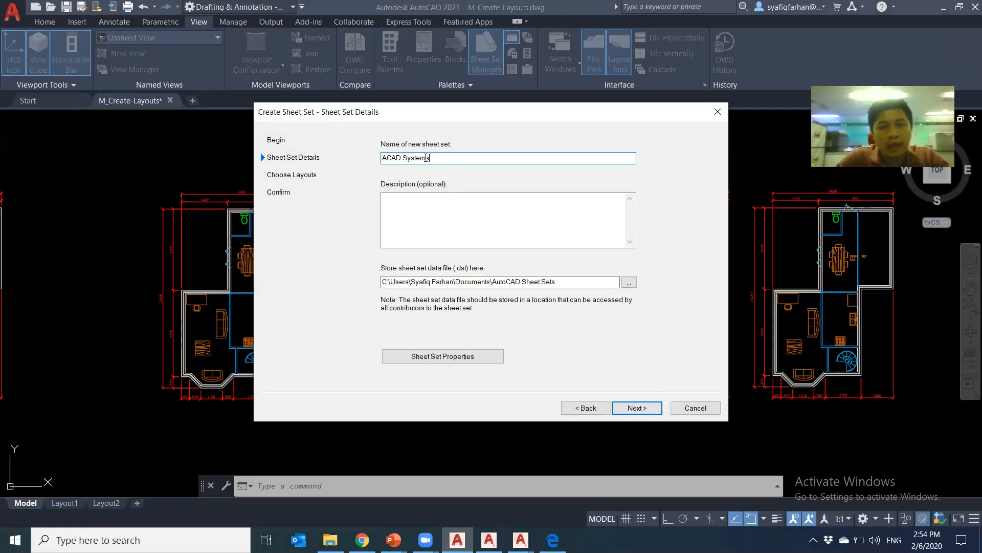
{"action": "left_click_drag", "start_coordinate": [566, 282], "coordinate": [383, 282]}
{"action": "left_click", "coordinate": [475, 233]}
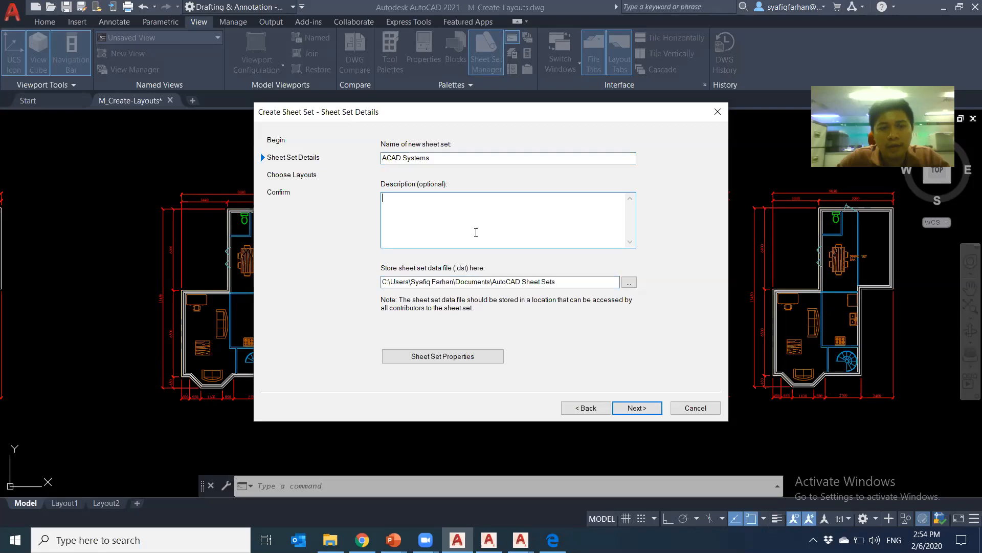
{"action": "left_click", "coordinate": [635, 408]}
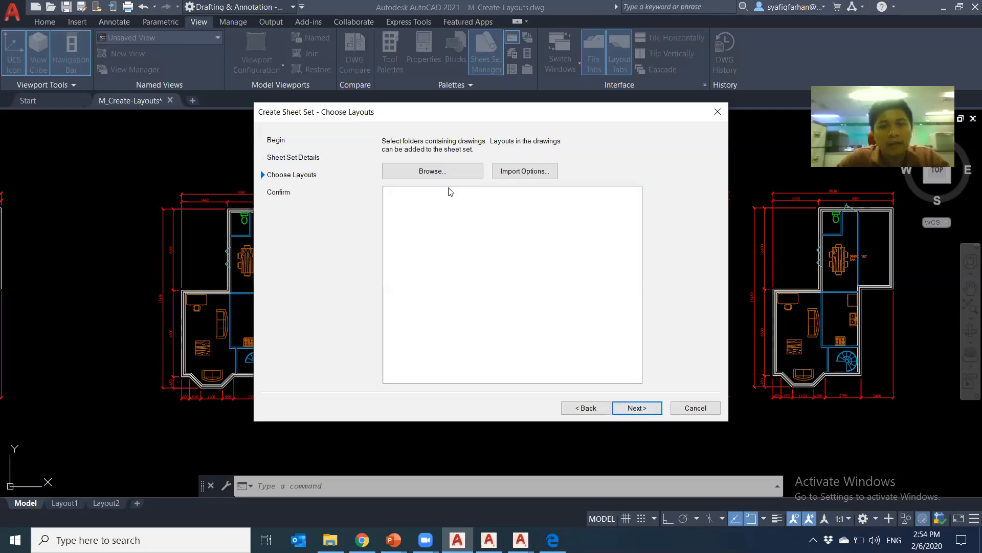
Add the ACAD Training folder on the Desktop as the source of layouts for the sheet set.
{"action": "left_click", "coordinate": [443, 171]}
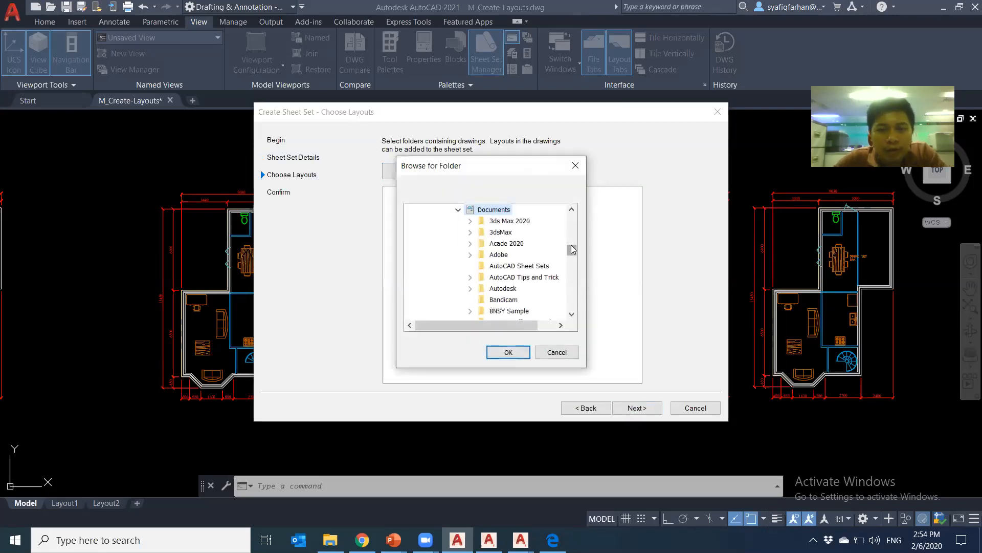
{"action": "left_click_drag", "start_coordinate": [573, 249], "coordinate": [572, 219]}
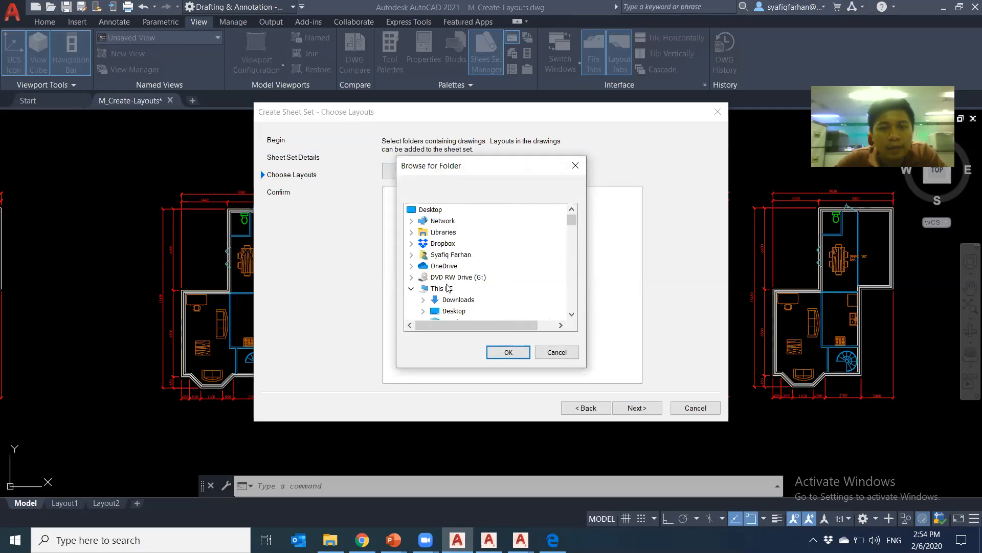
{"action": "scroll", "coordinate": [447, 271], "scroll_direction": "down", "scroll_amount": 3}
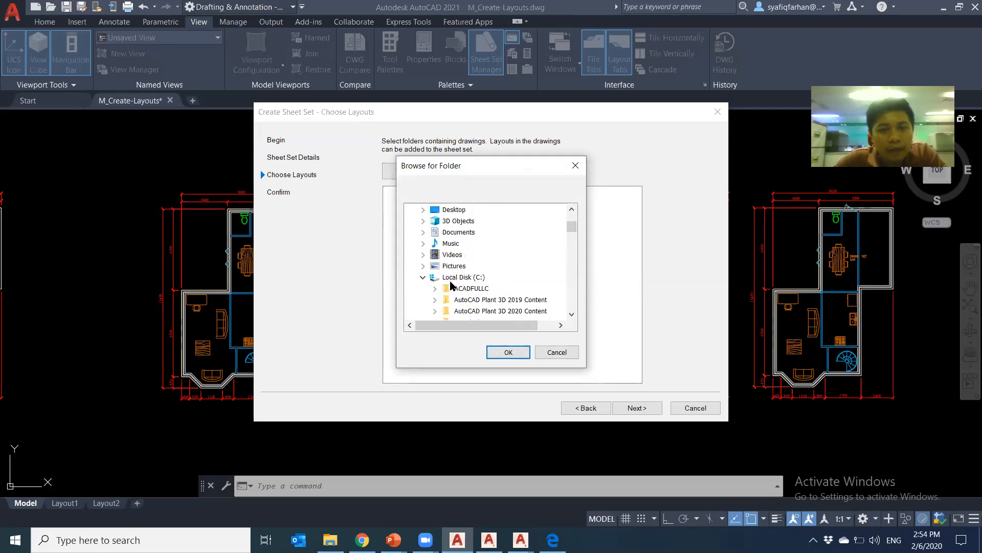
{"action": "scroll", "coordinate": [449, 285], "scroll_direction": "up", "scroll_amount": 3}
{"action": "left_click", "coordinate": [411, 288]}
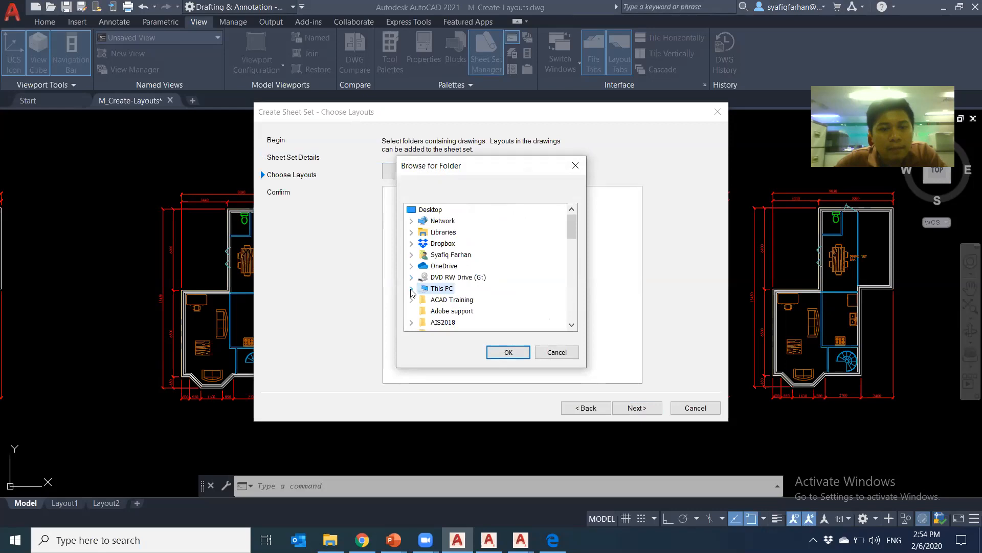
{"action": "scroll", "coordinate": [426, 296], "scroll_direction": "down", "scroll_amount": 1}
{"action": "left_click", "coordinate": [450, 266]}
{"action": "left_click", "coordinate": [508, 352]}
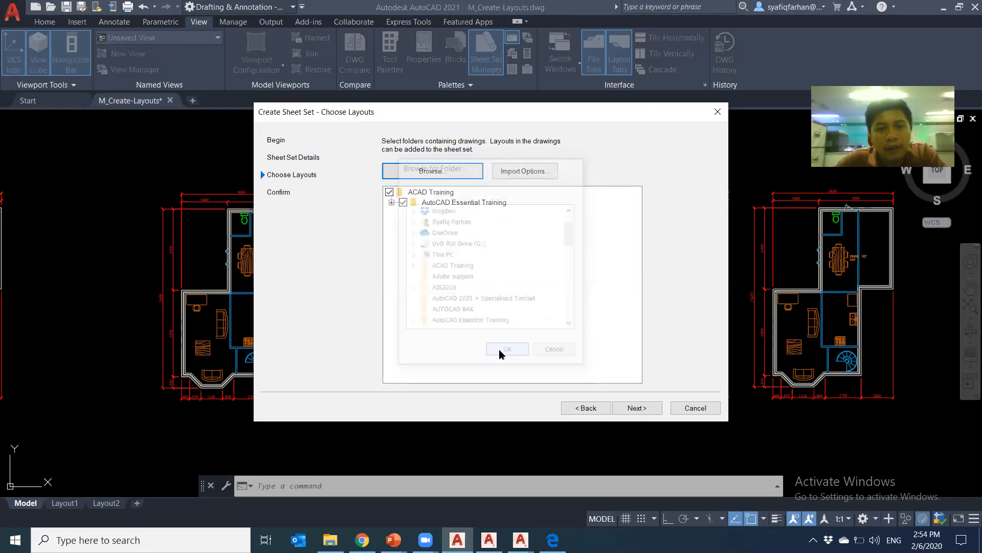
Expand the 2-Modify, 3 - Sample and 4 - Dataset folders and exclude the whole ACAD Training folder from the selection.
{"action": "left_click", "coordinate": [391, 202]}
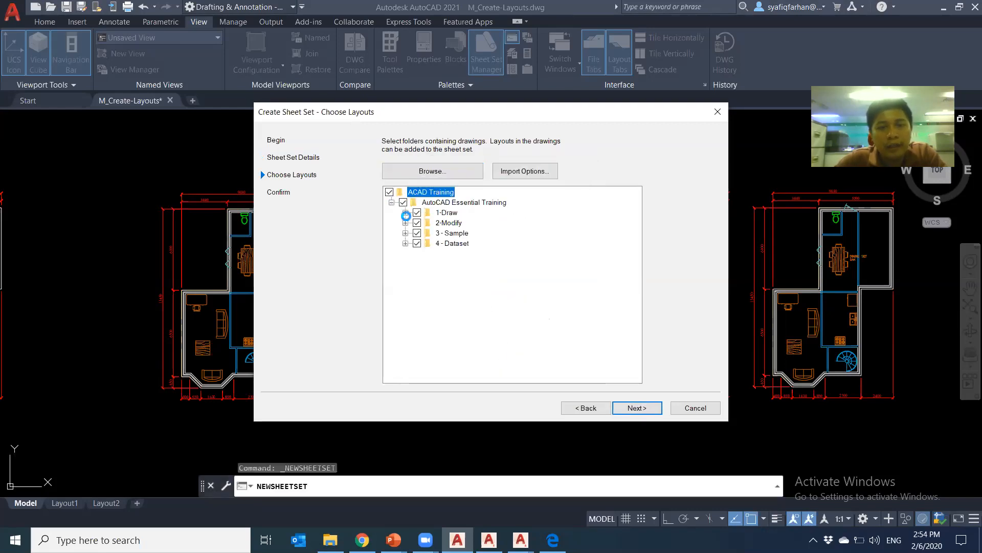
{"action": "left_click", "coordinate": [406, 223]}
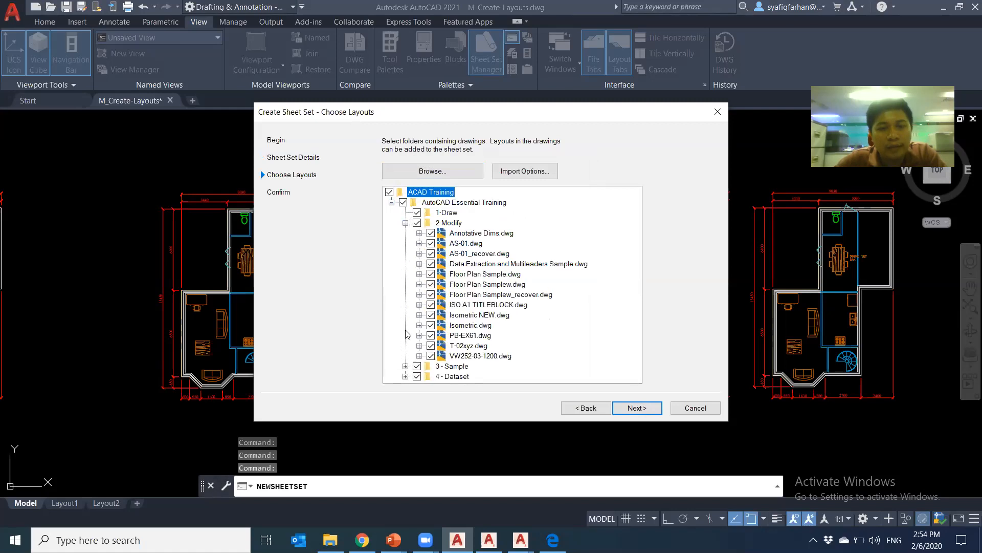
{"action": "left_click", "coordinate": [405, 366]}
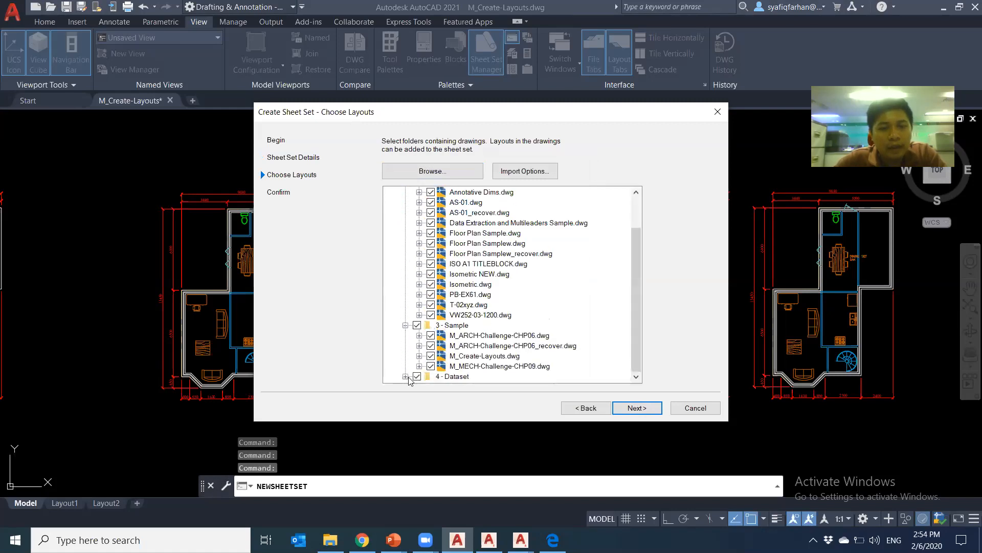
{"action": "left_click", "coordinate": [405, 377]}
{"action": "scroll", "coordinate": [413, 233], "scroll_direction": "up", "scroll_amount": 4}
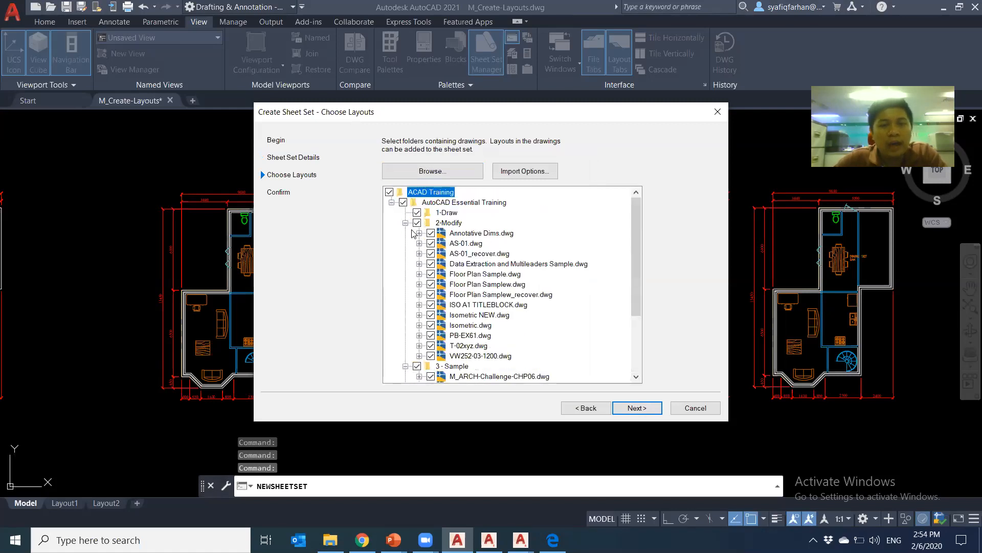
{"action": "left_click", "coordinate": [389, 192]}
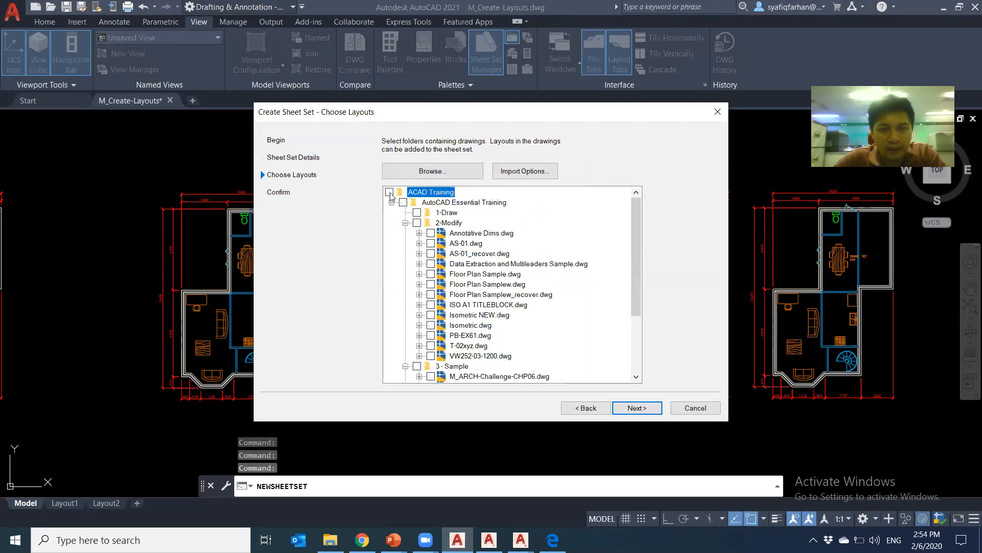
Expand the first drawings in 2-Modify and include only the SITE PLAN layout of AS-01.dwg.
{"action": "left_click", "coordinate": [419, 233]}
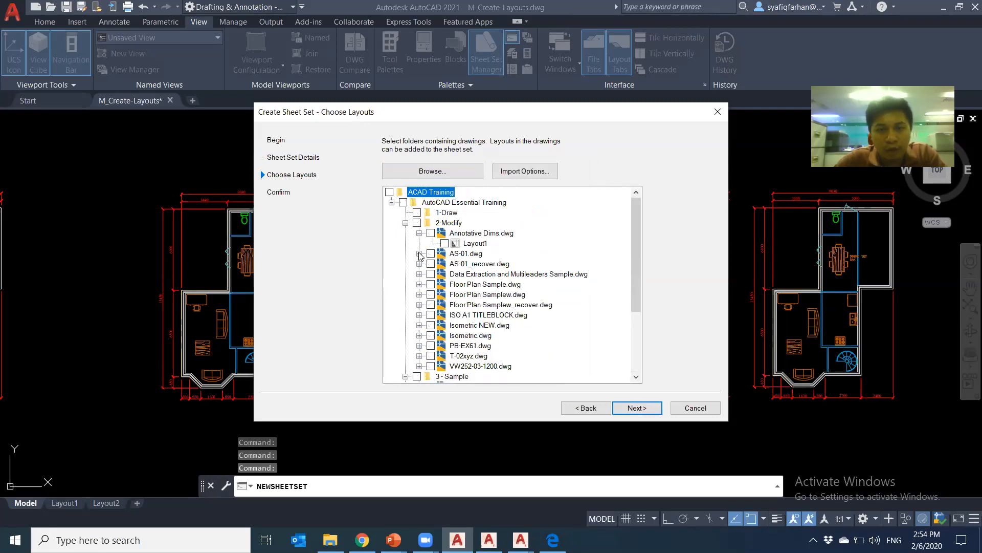
{"action": "left_click", "coordinate": [419, 253]}
{"action": "left_click", "coordinate": [419, 284]}
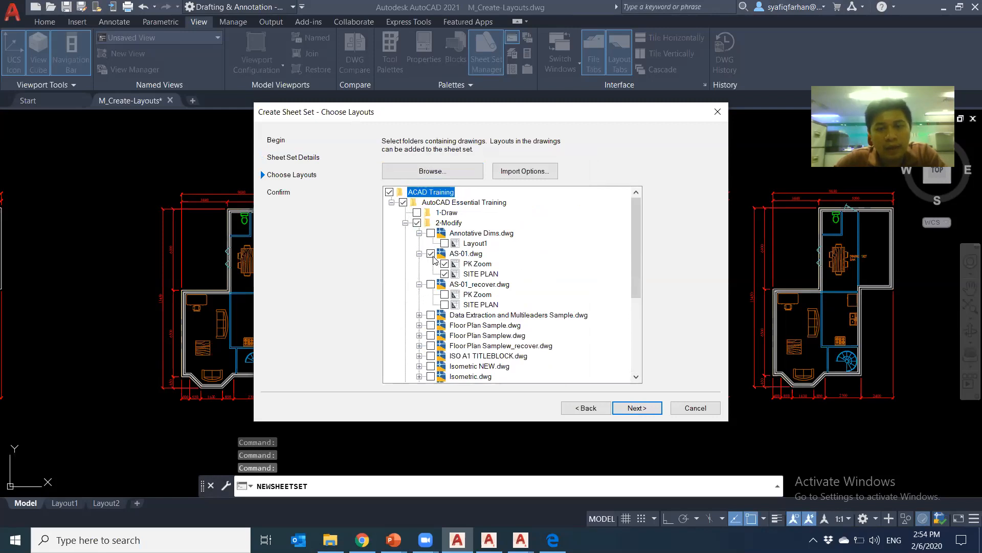
{"action": "left_click", "coordinate": [444, 265]}
Include Layout1 of Isometric.dwg and the ISO A1 Layout of Floor Plan Samplew.dwg.
{"action": "scroll", "coordinate": [443, 288], "scroll_direction": "down", "scroll_amount": 4}
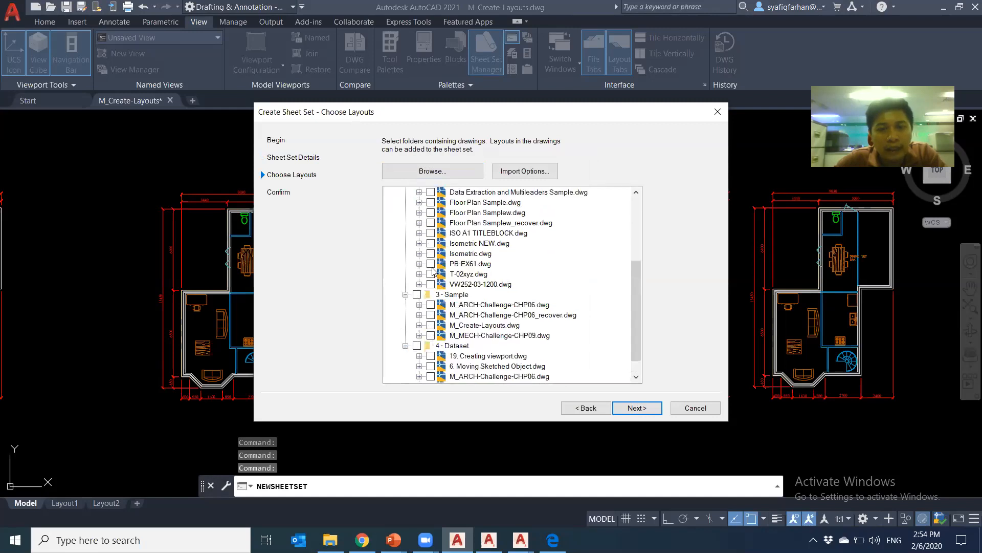
{"action": "left_click", "coordinate": [420, 253]}
{"action": "left_click", "coordinate": [450, 266]}
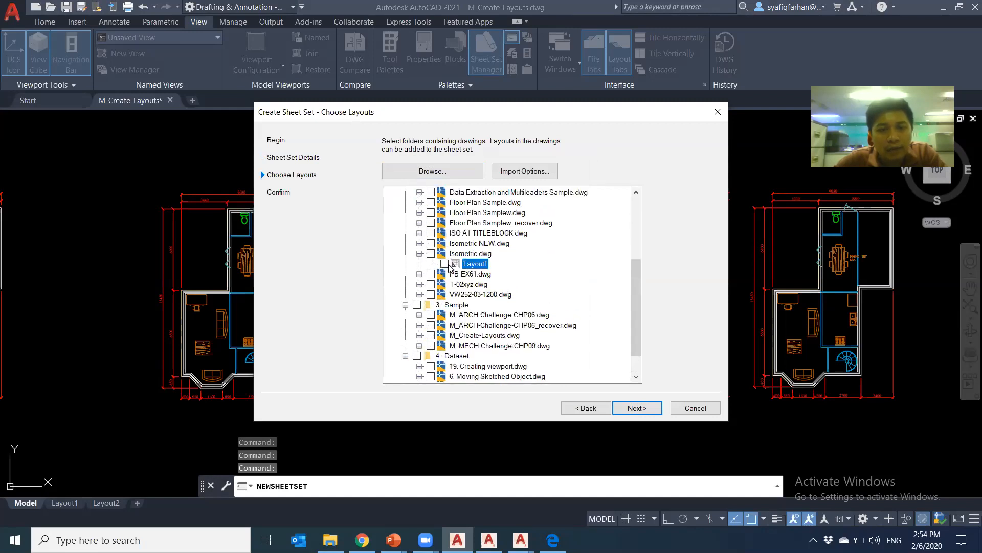
{"action": "left_click", "coordinate": [420, 223]}
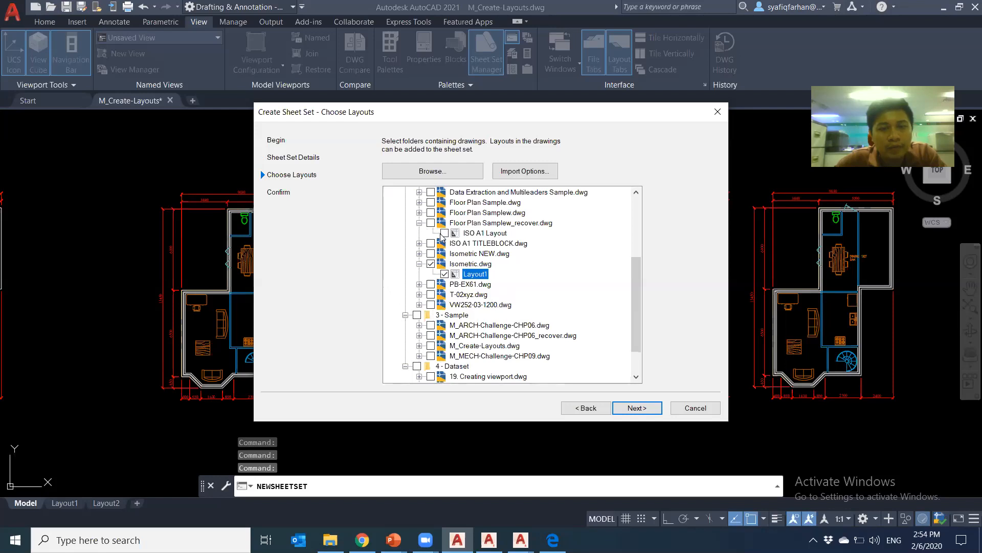
{"action": "left_click", "coordinate": [420, 212]}
Include 6. Moving Sketched Object, M_Create-Layouts and M_Object-Tracking from 4 - Dataset, plus M_Create-Layouts from 3 - Sample.
{"action": "scroll", "coordinate": [440, 297], "scroll_direction": "down", "scroll_amount": 2}
{"action": "left_click", "coordinate": [431, 345]}
{"action": "left_click", "coordinate": [432, 366]}
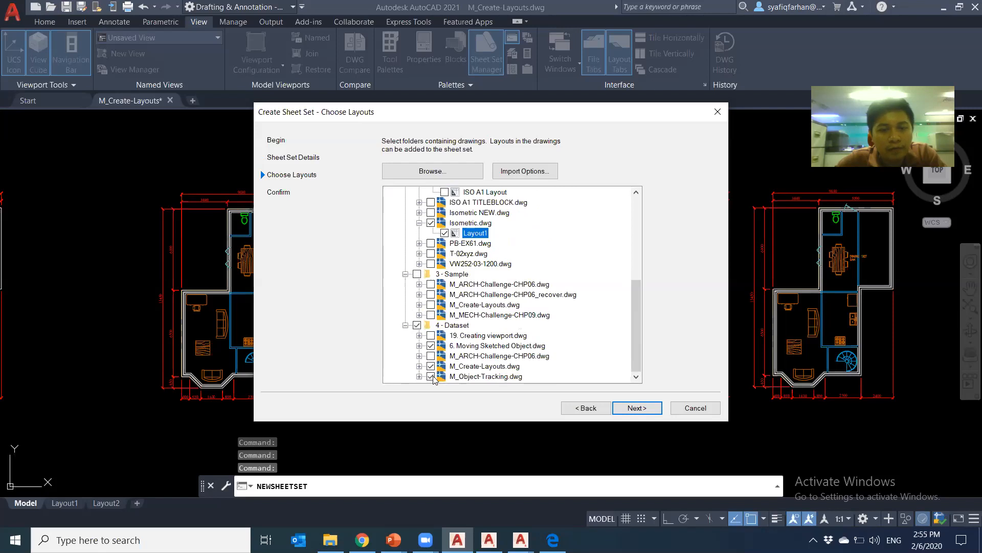
{"action": "left_click", "coordinate": [431, 305]}
Review the chosen layouts, proceed to the sheet set preview, and finish creating the ACAD Systems sheet set.
{"action": "scroll", "coordinate": [431, 292], "scroll_direction": "up", "scroll_amount": 3}
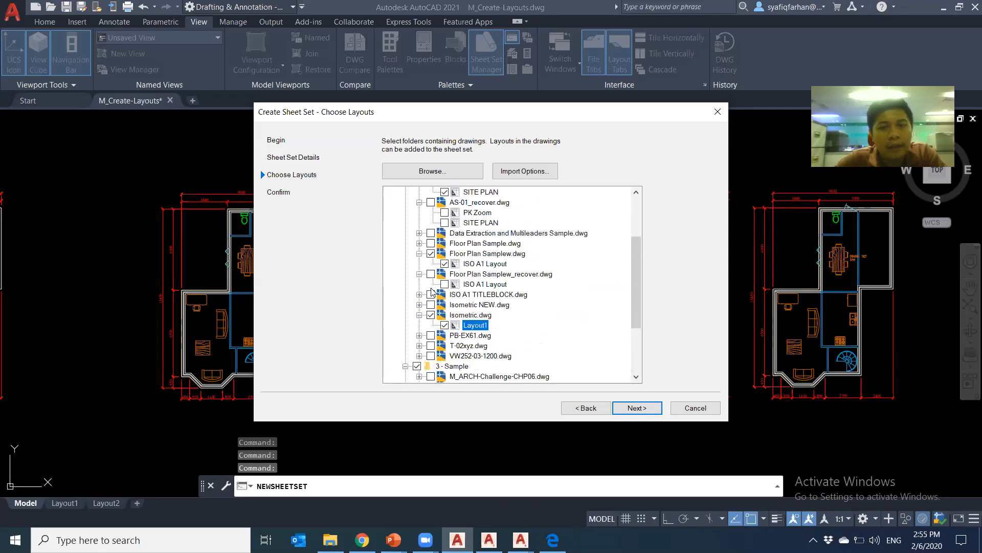
{"action": "scroll", "coordinate": [432, 292], "scroll_direction": "up", "scroll_amount": 3}
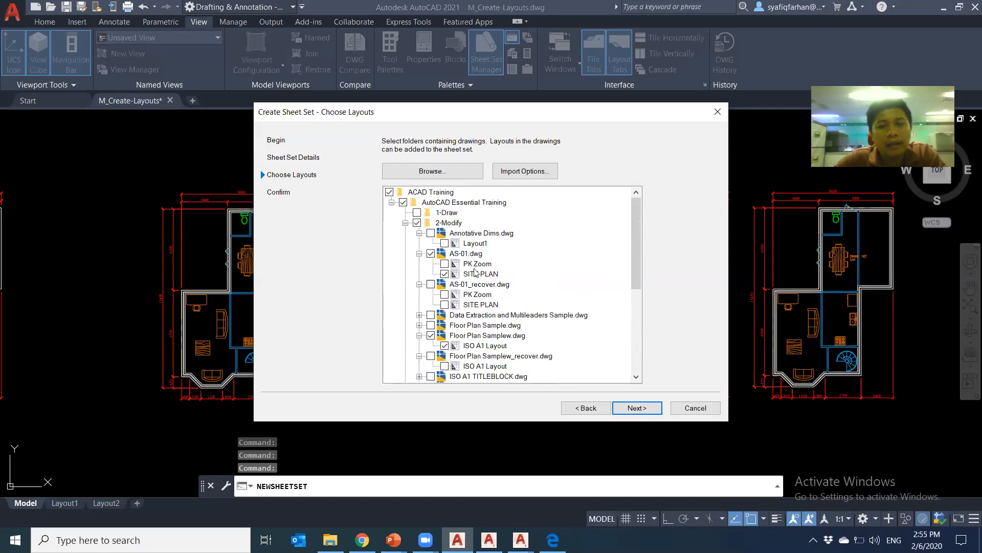
{"action": "left_click", "coordinate": [636, 408]}
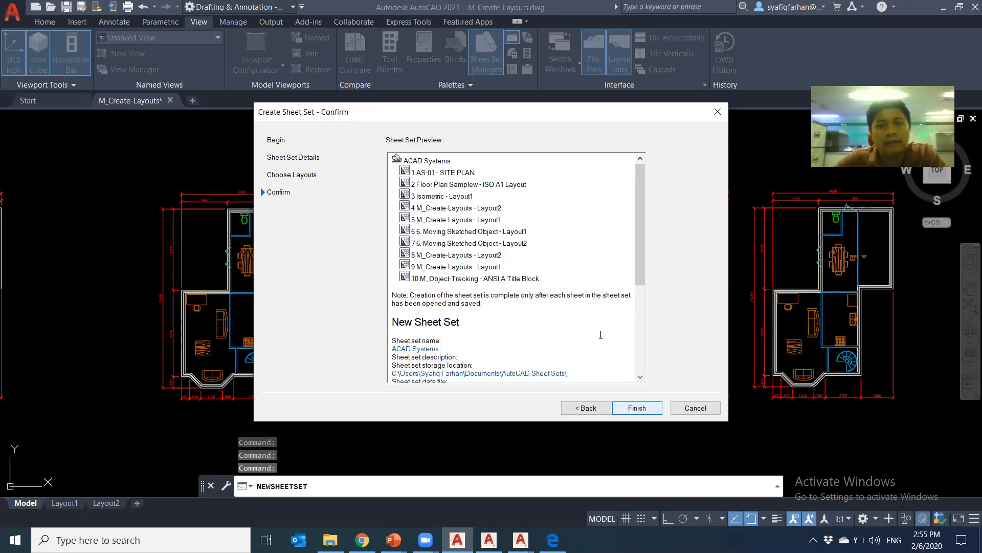
{"action": "left_click", "coordinate": [637, 407]}
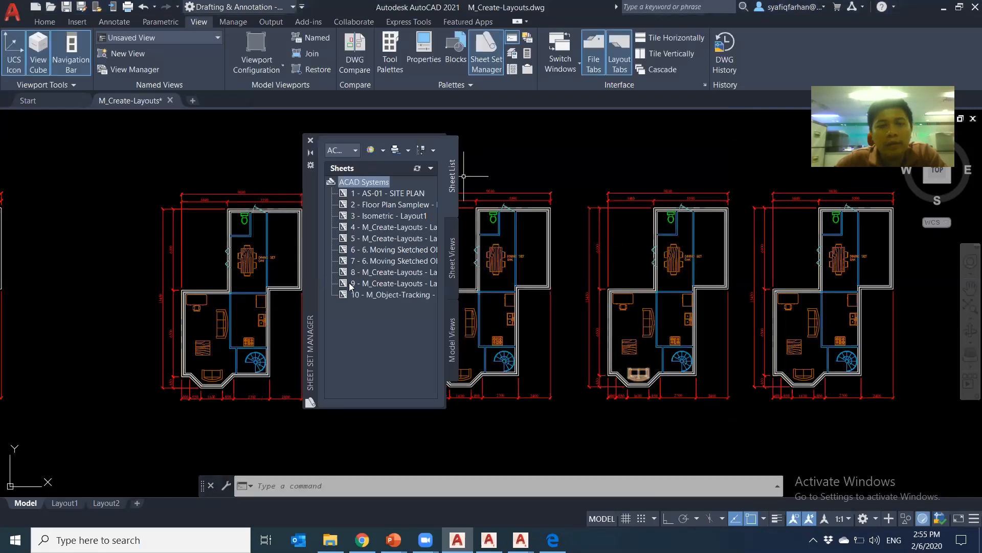
Move the Sheet Set Manager to the left side of the drawing and enlarge it to show more of the sheet names.
{"action": "mouse_move", "coordinate": [313, 264]}
{"action": "left_mouse_down"}
{"action": "mouse_move", "coordinate": [13, 264]}
{"action": "mouse_move", "coordinate": [45, 268]}
{"action": "left_mouse_up"}
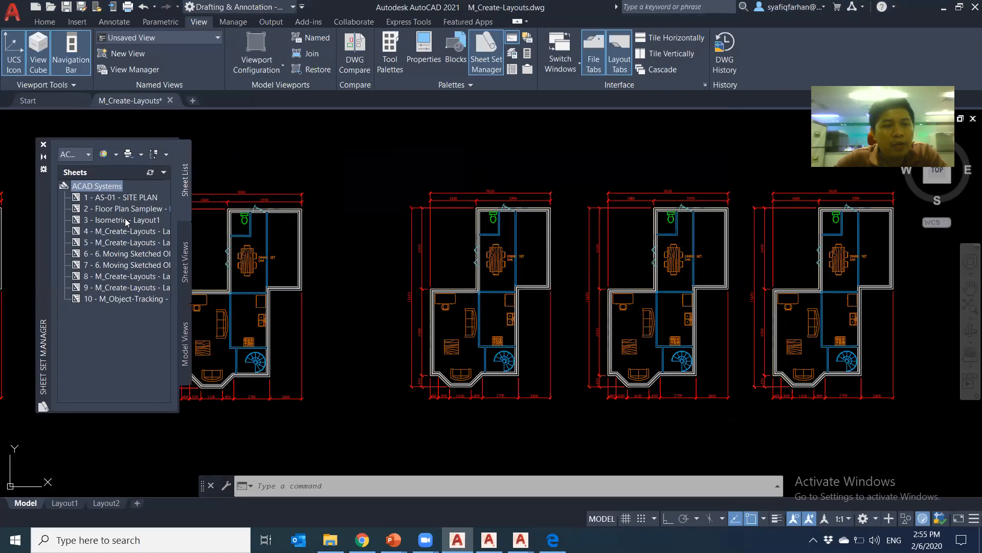
{"action": "left_click", "coordinate": [126, 221]}
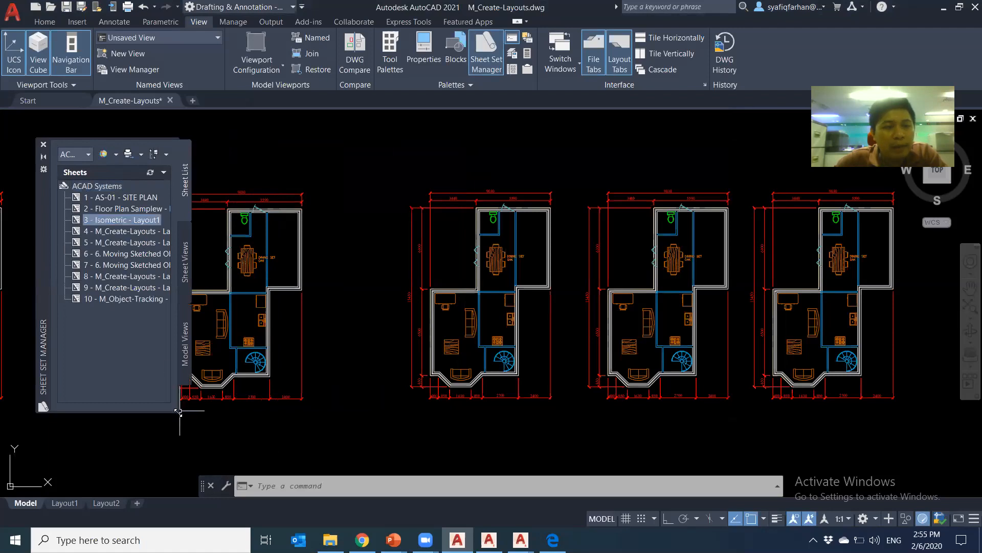
{"action": "left_click_drag", "start_coordinate": [178, 412], "coordinate": [215, 441]}
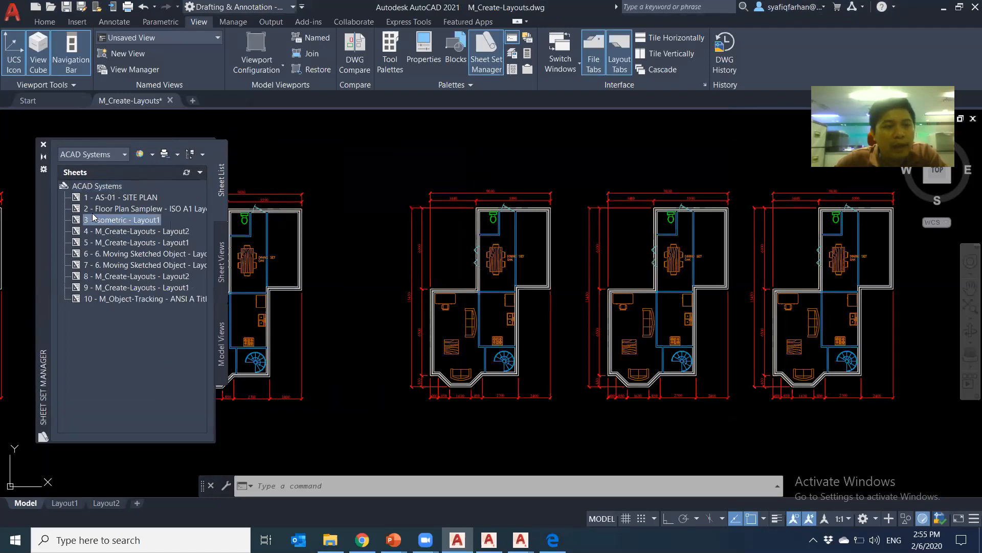
View the Rename & Renumber settings of the AS-01 - SITE PLAN sheet and close them without changes.
{"action": "right_click", "coordinate": [121, 199]}
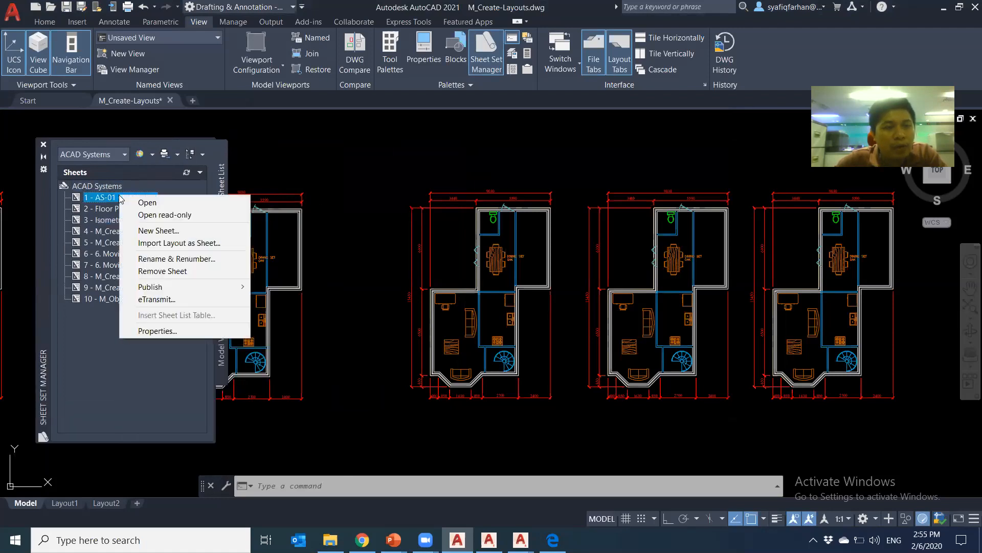
{"action": "left_click", "coordinate": [173, 260]}
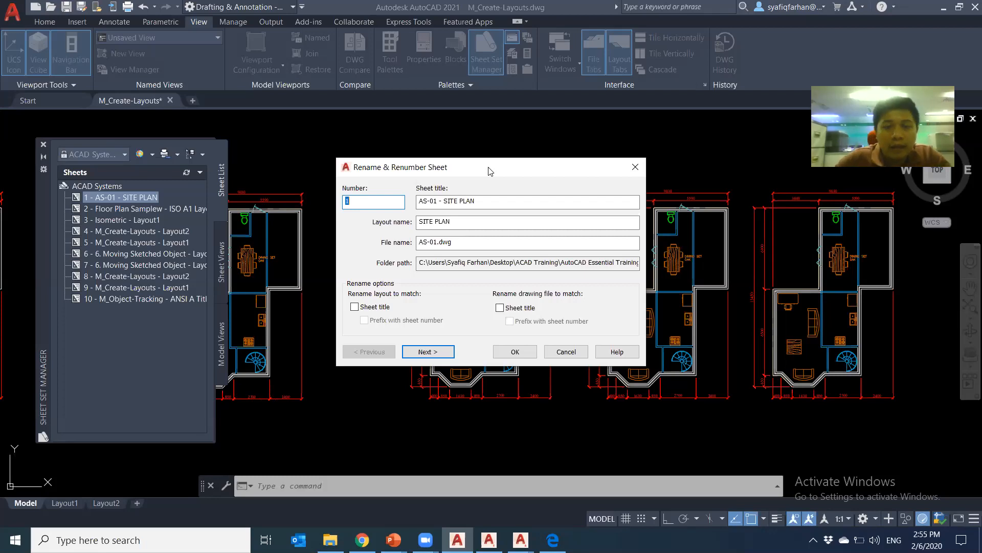
{"action": "left_click", "coordinate": [635, 167]}
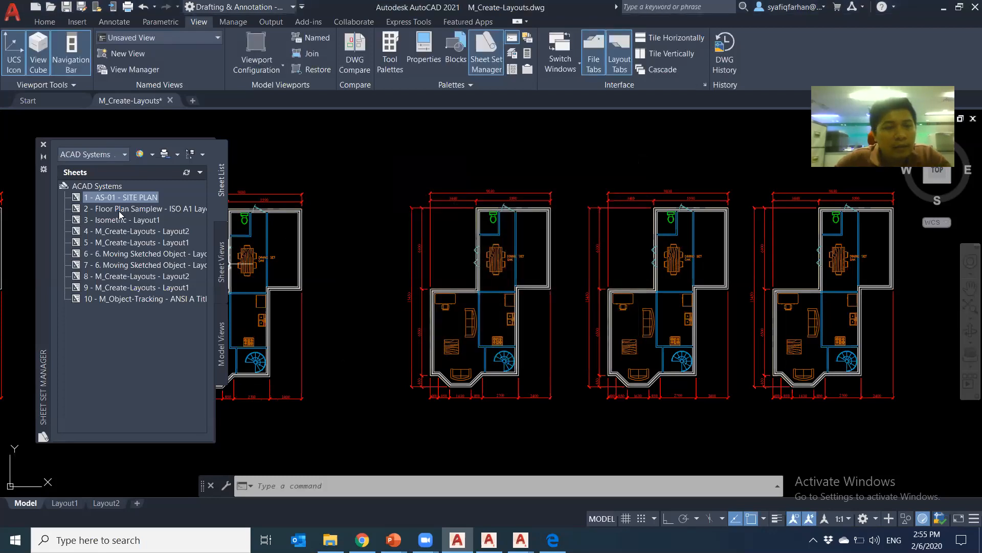
Publish sheets 1 AS-01 - SITE PLAN, 3 Isometric - Layout1 and 8 M_Create-Layouts - Layout2 to PDF on the Desktop as ACAD Systems.pdf.
{"action": "left_click", "coordinate": [113, 187]}
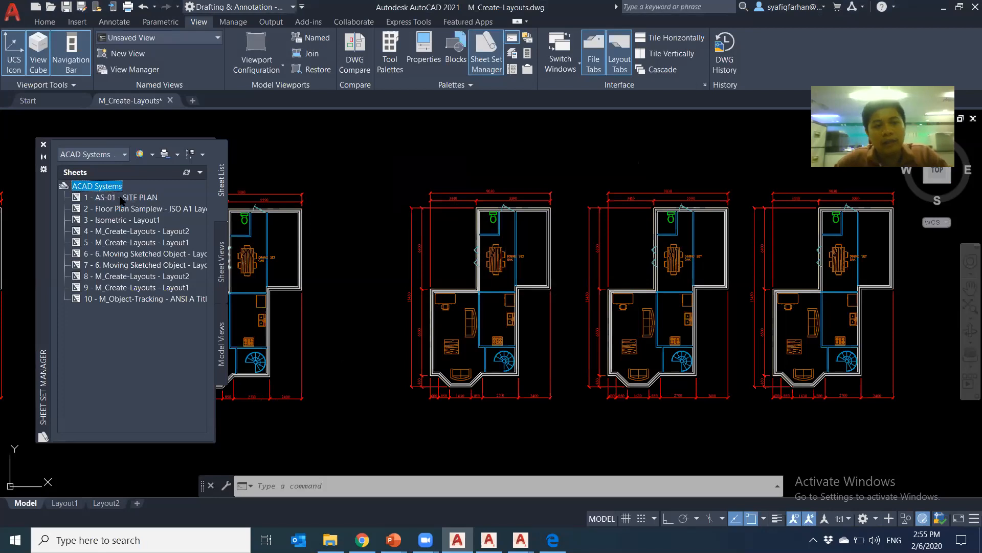
{"action": "left_click", "coordinate": [116, 198]}
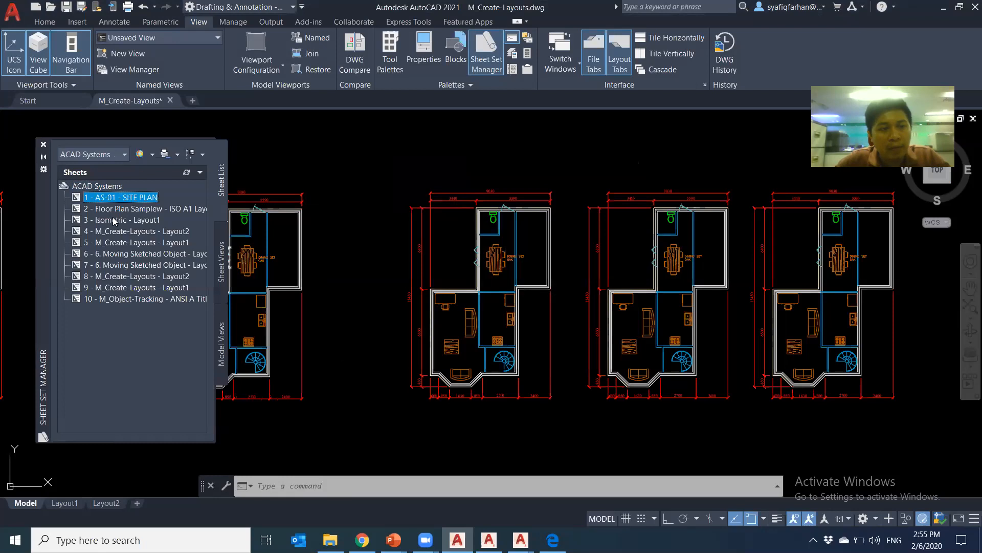
{"action": "left_click", "coordinate": [115, 219], "text": "ctrl"}
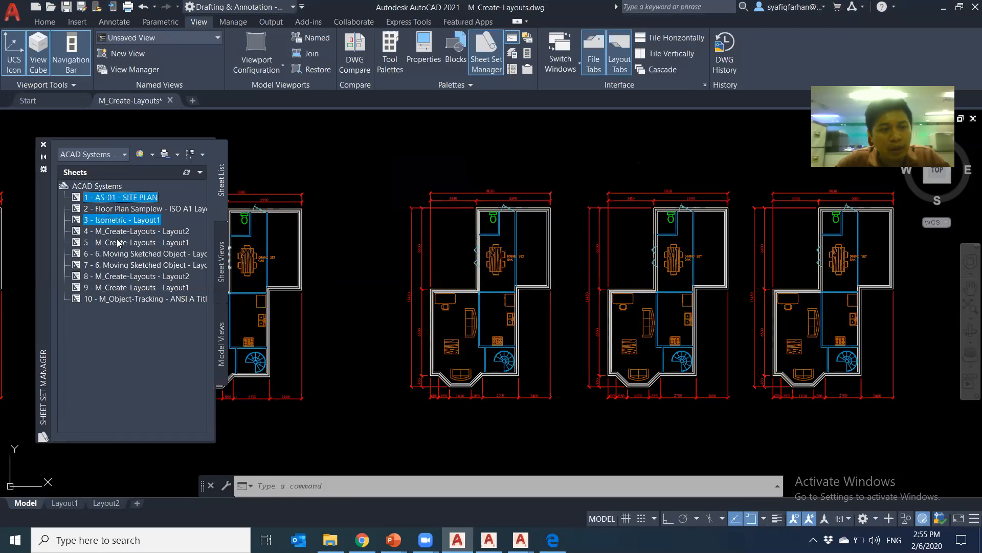
{"action": "left_click", "coordinate": [120, 278], "text": "ctrl"}
{"action": "right_click", "coordinate": [120, 278]}
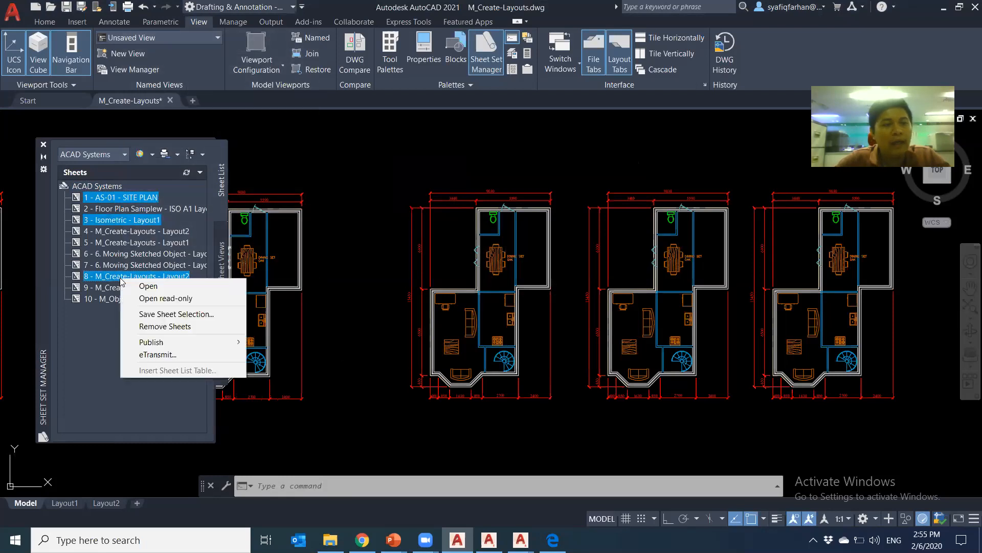
{"action": "mouse_move", "coordinate": [195, 344]}
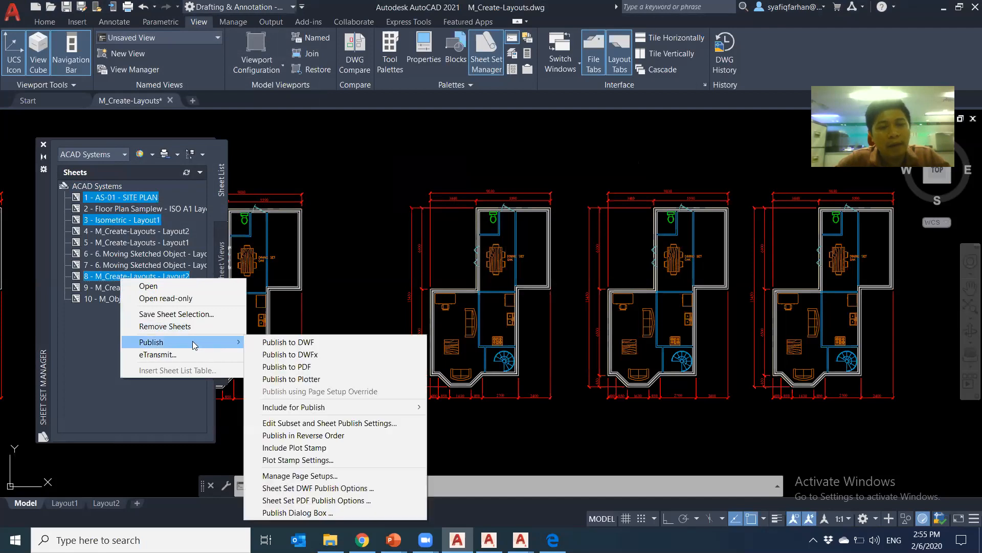
{"action": "left_click", "coordinate": [282, 366]}
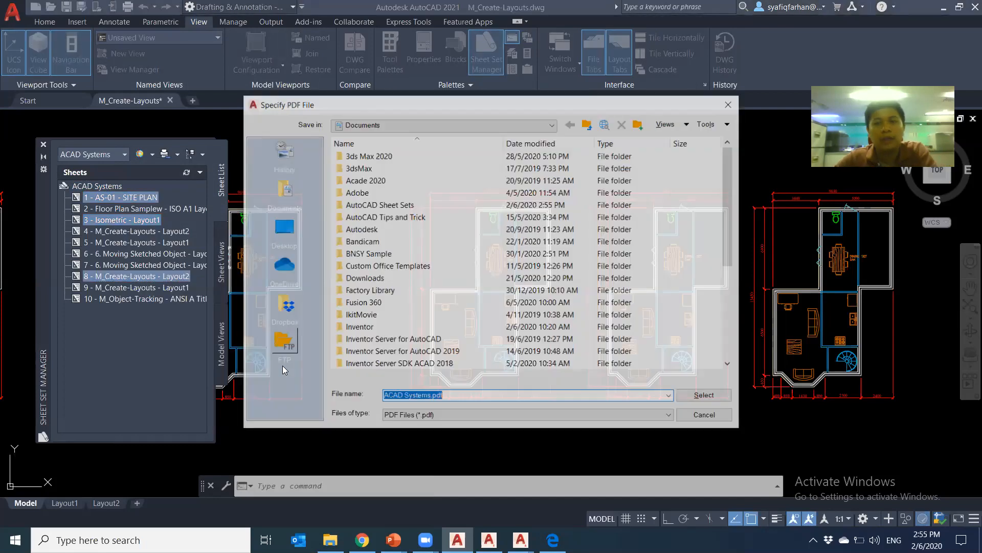
{"action": "left_click", "coordinate": [283, 228]}
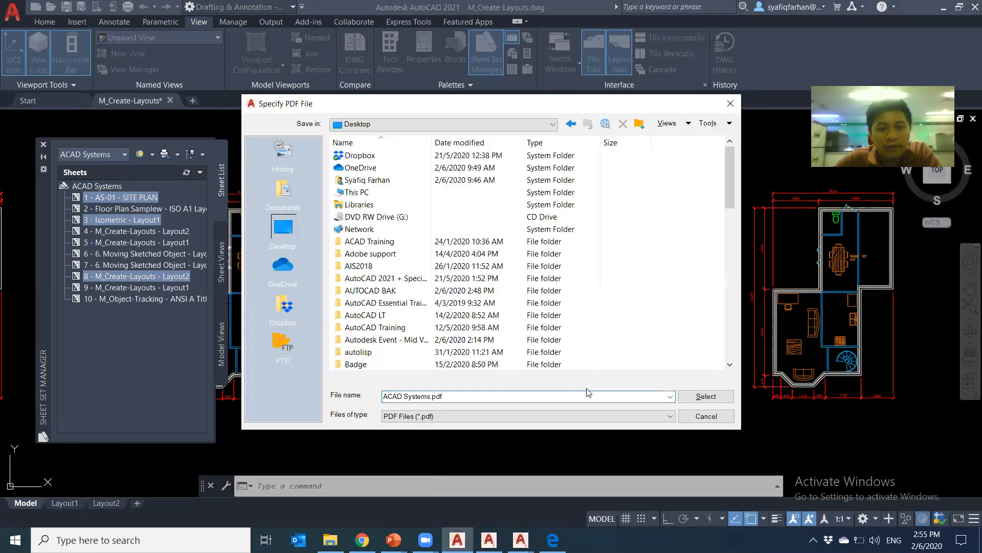
{"action": "left_click", "coordinate": [703, 397]}
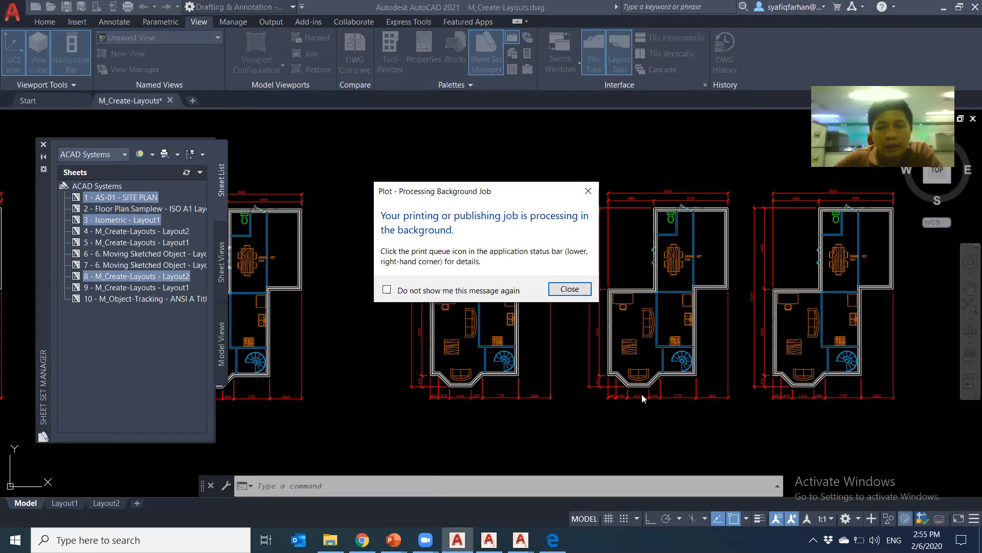
{"action": "left_click", "coordinate": [570, 288]}
{"action": "scroll", "coordinate": [511, 338], "scroll_direction": "up", "scroll_amount": 2}
{"action": "middle_click_drag", "start_coordinate": [771, 237], "coordinate": [694, 228]}
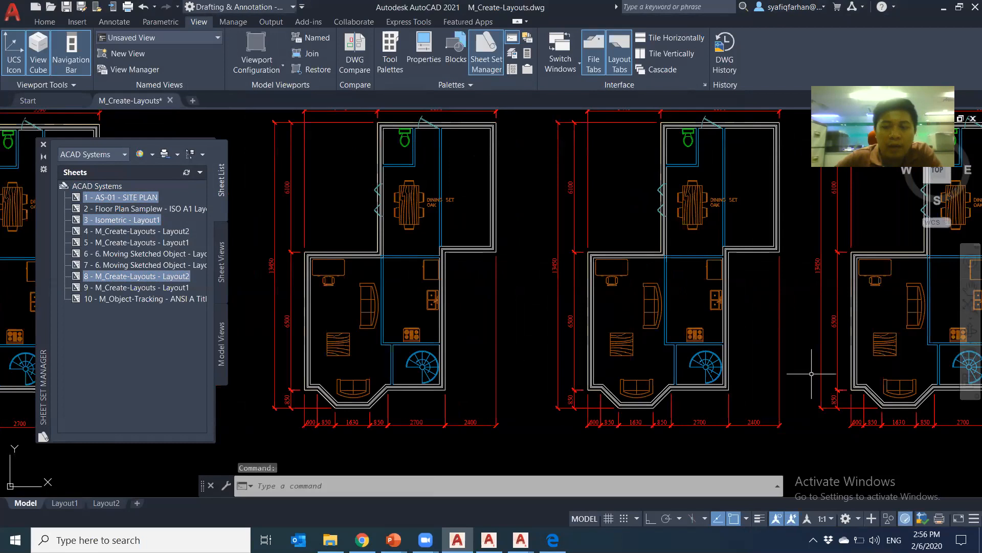
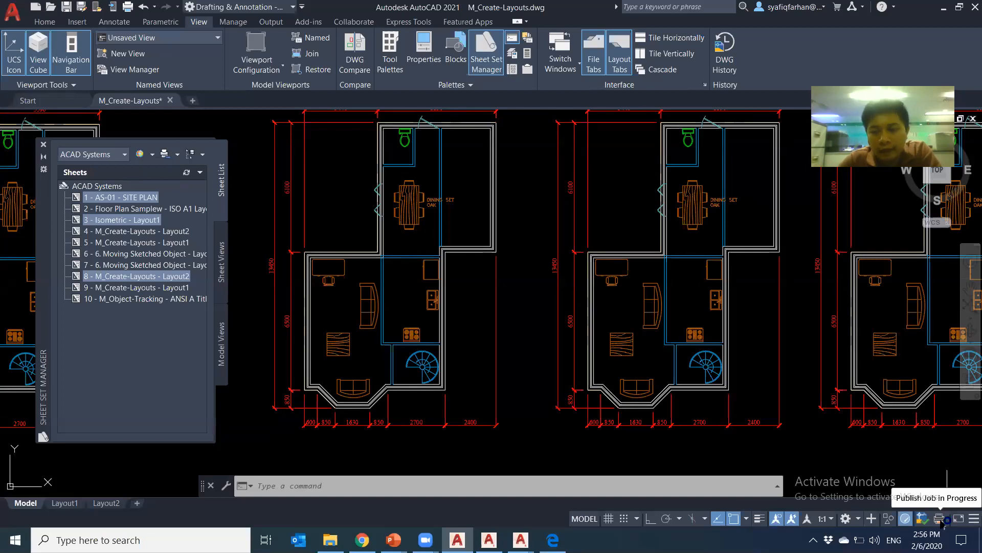
View the publishing options available for the whole ACAD Systems sheet set.
{"action": "middle_click_drag", "start_coordinate": [439, 407], "coordinate": [486, 403]}
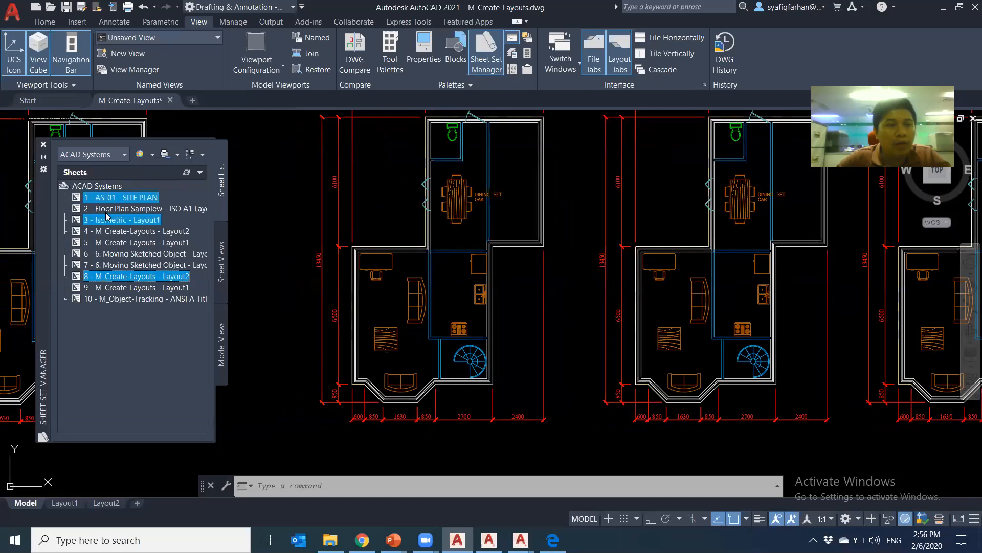
{"action": "right_click", "coordinate": [108, 190]}
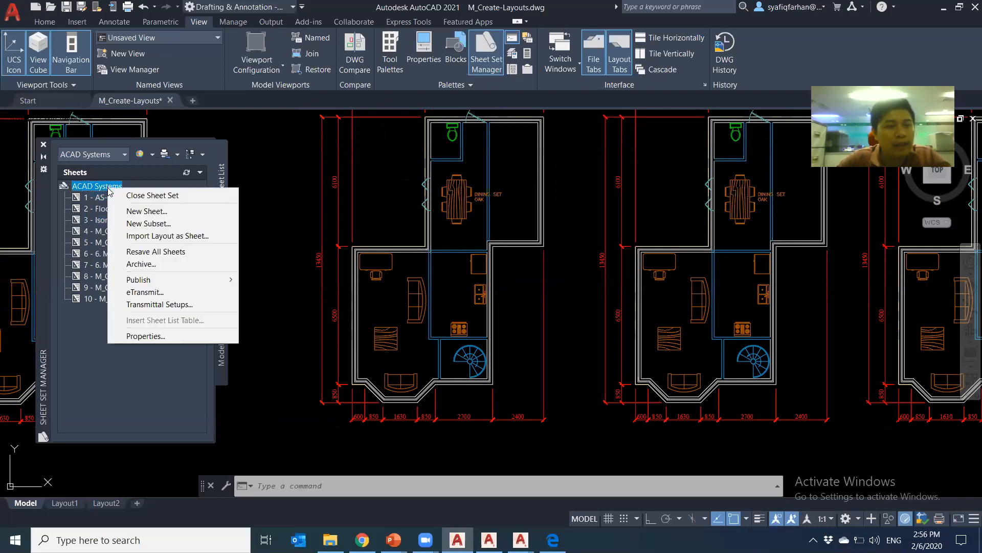
{"action": "mouse_move", "coordinate": [190, 280]}
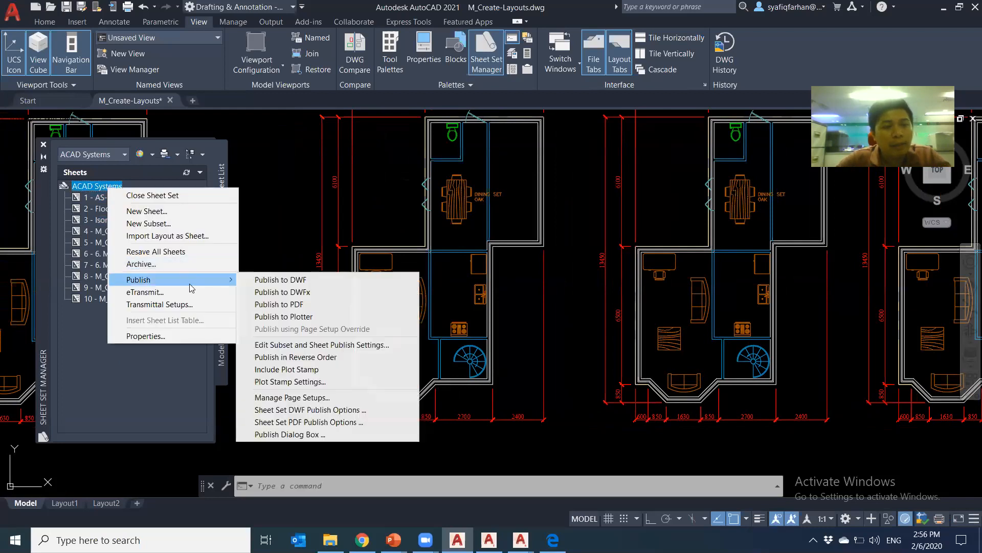
{"action": "left_click", "coordinate": [285, 304]}
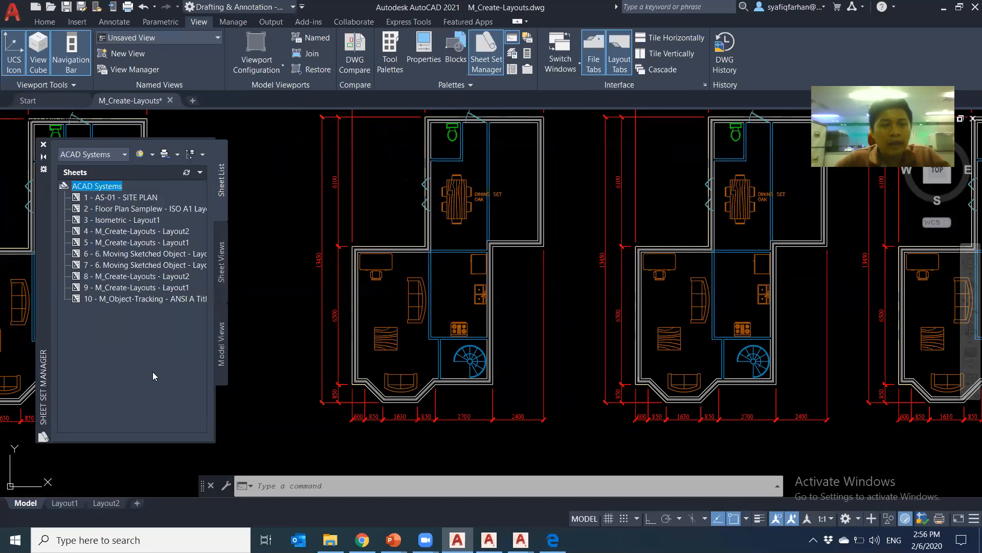
Select all ten sheets of the set, from 1 - AS-01 - SITE PLAN through 10 - M_Object-Tracking.
{"action": "left_click", "coordinate": [106, 301], "text": "shift"}
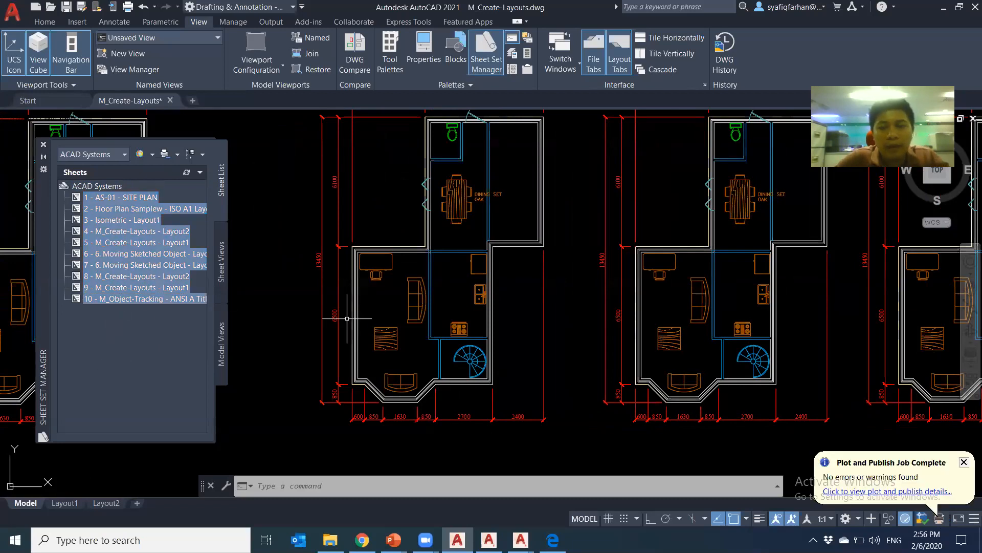
{"action": "left_click", "coordinate": [124, 201]}
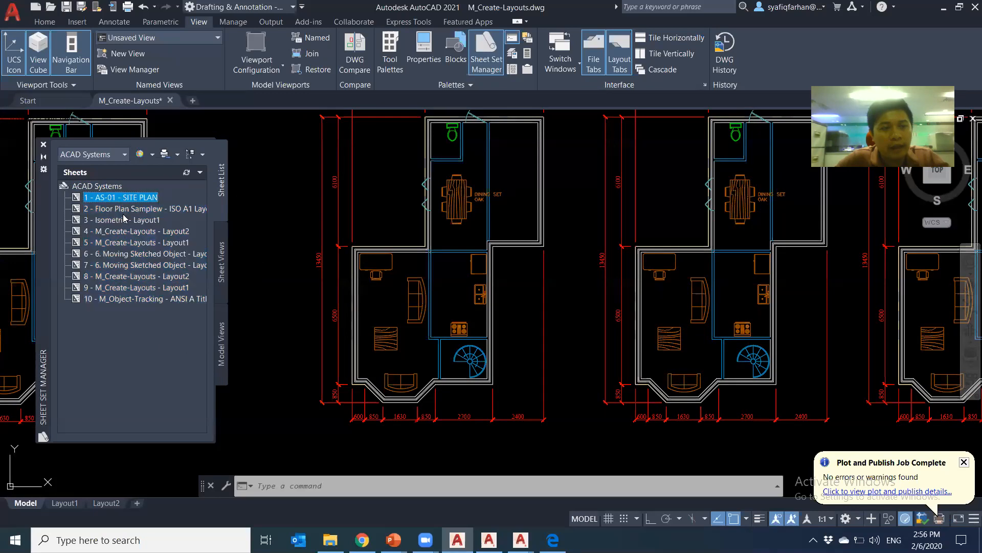
{"action": "left_click", "coordinate": [137, 302], "text": "shift"}
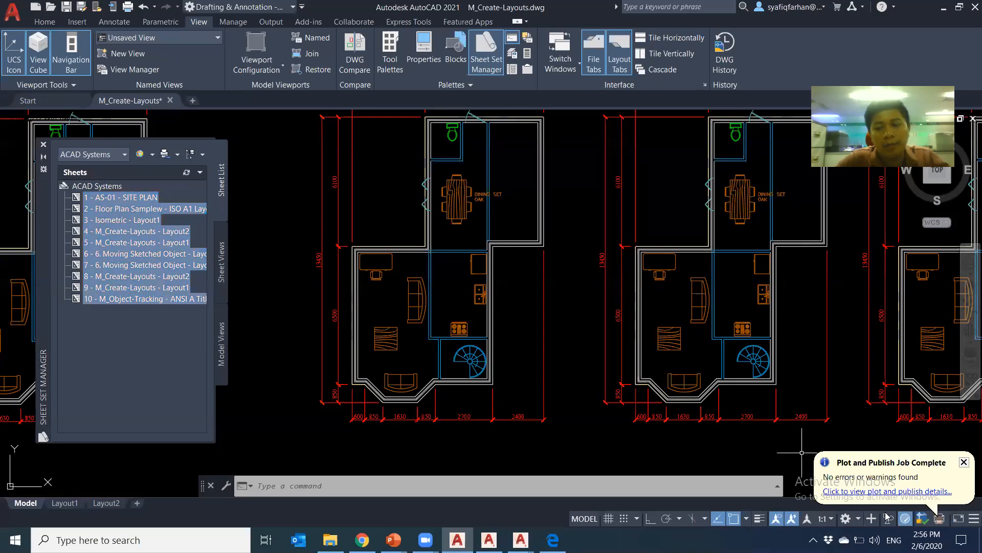
Review the plot and publish details of the job, and look through the pages of the published ACAD Systems.pdf on the Desktop.
{"action": "left_click", "coordinate": [898, 491]}
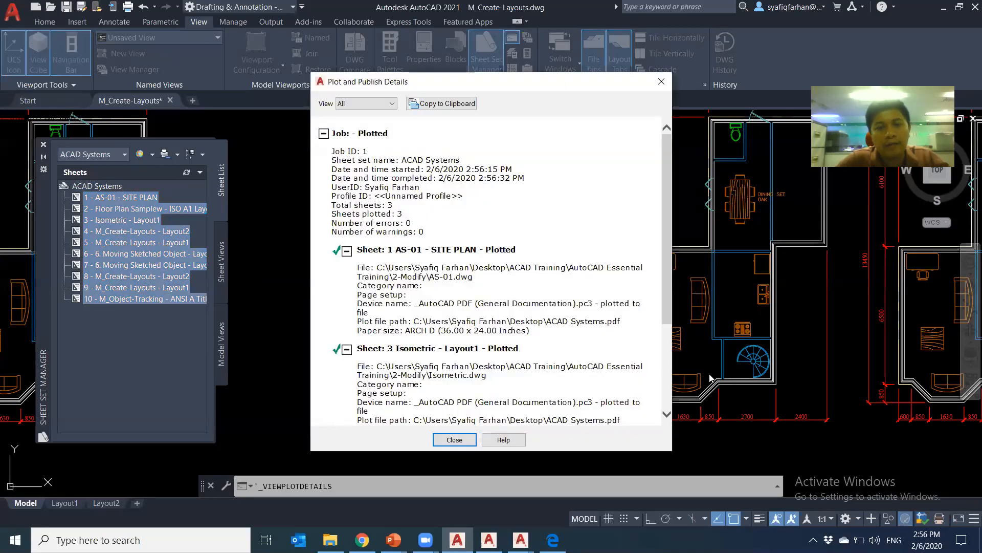
{"action": "left_click", "coordinate": [451, 439]}
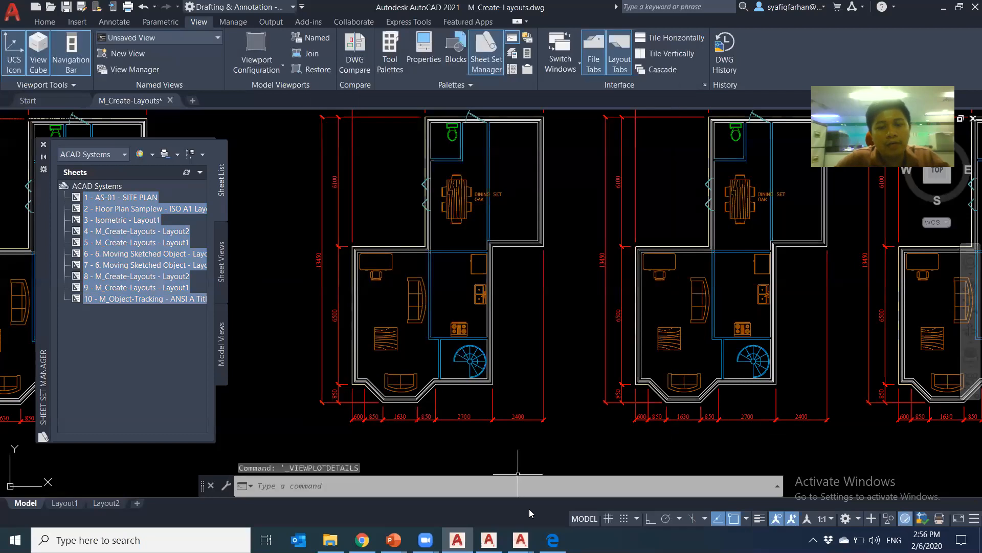
{"action": "left_click", "coordinate": [980, 540]}
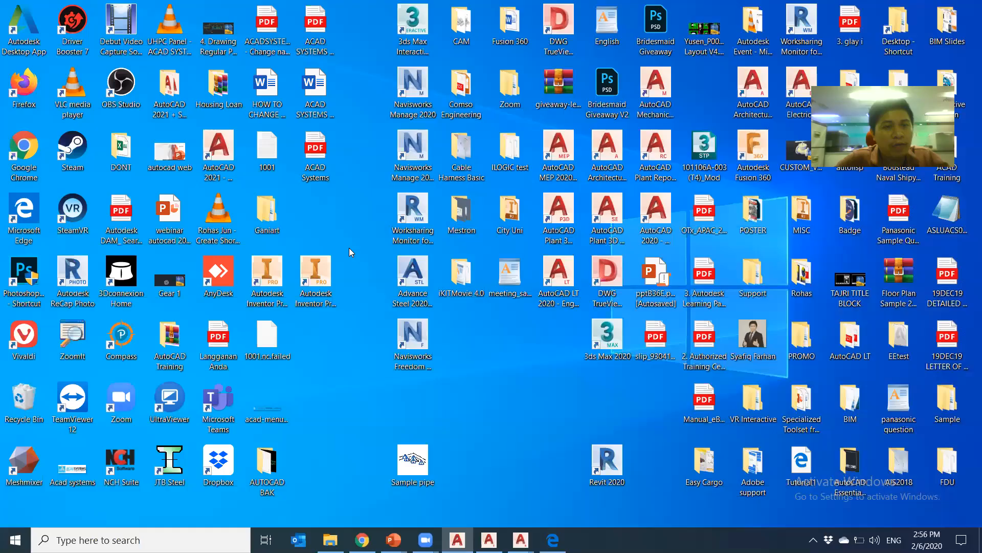
{"action": "double_click", "coordinate": [326, 160]}
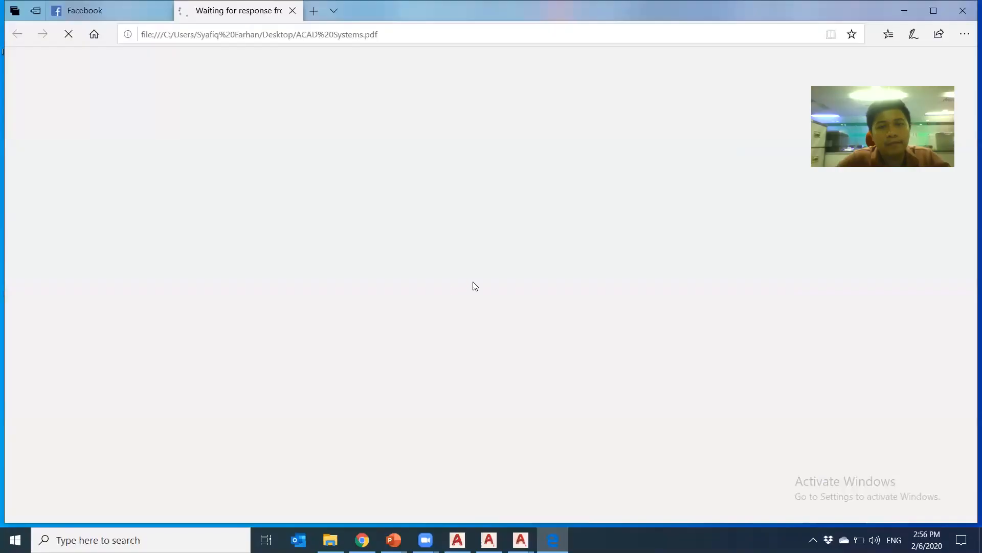
{"action": "scroll", "coordinate": [427, 325], "scroll_direction": "down", "scroll_amount": 1}
{"action": "scroll", "coordinate": [430, 329], "scroll_direction": "down", "scroll_amount": 1}
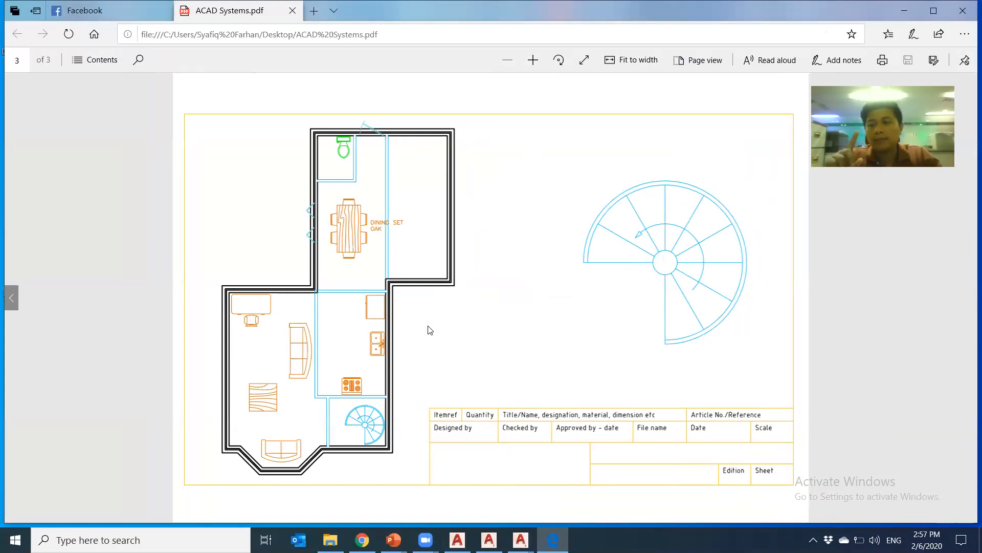
{"action": "left_click", "coordinate": [919, 15]}
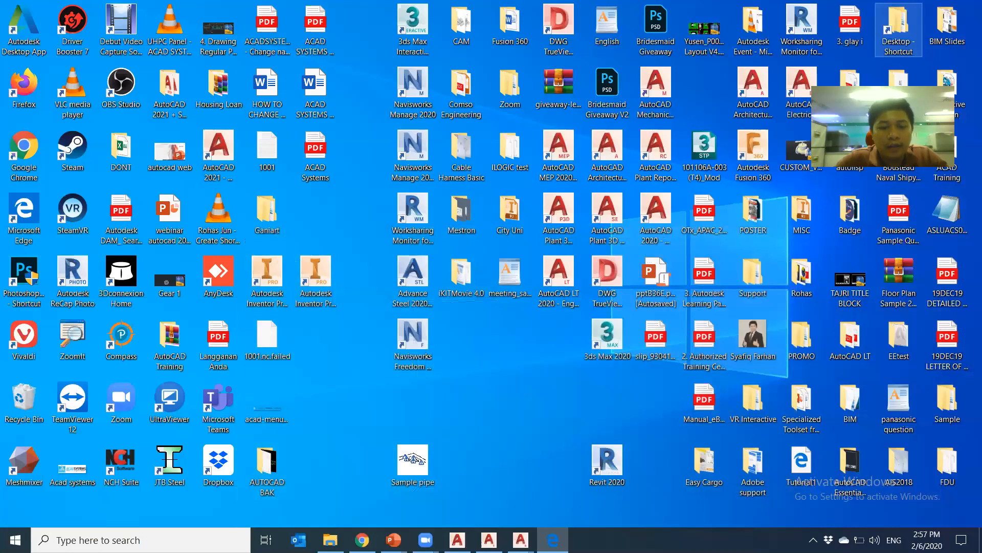
Switch back to AutoCAD and start an eTransmit package for all ten selected sheets.
{"action": "left_click", "coordinate": [457, 540]}
{"action": "middle_click_drag", "start_coordinate": [406, 417], "coordinate": [491, 419]}
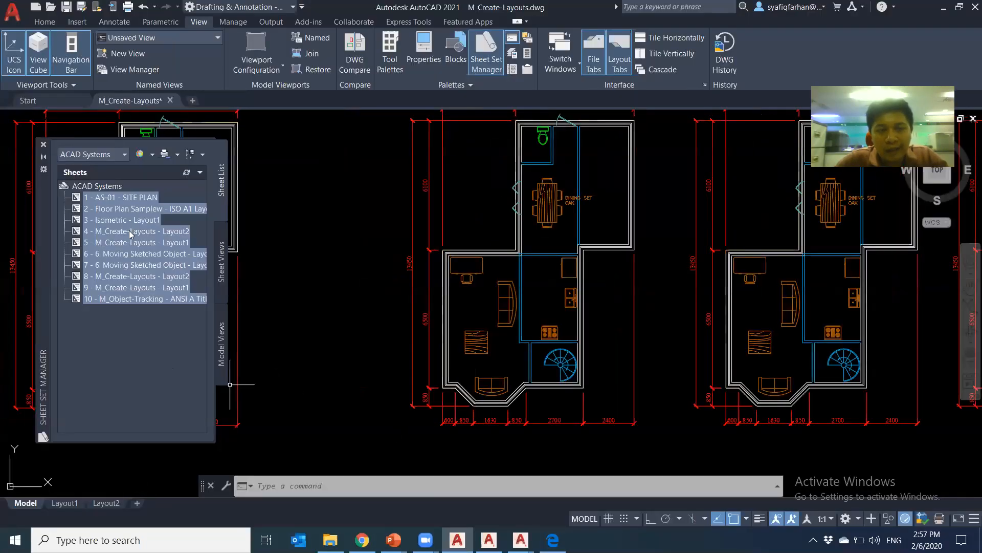
{"action": "right_click", "coordinate": [142, 202]}
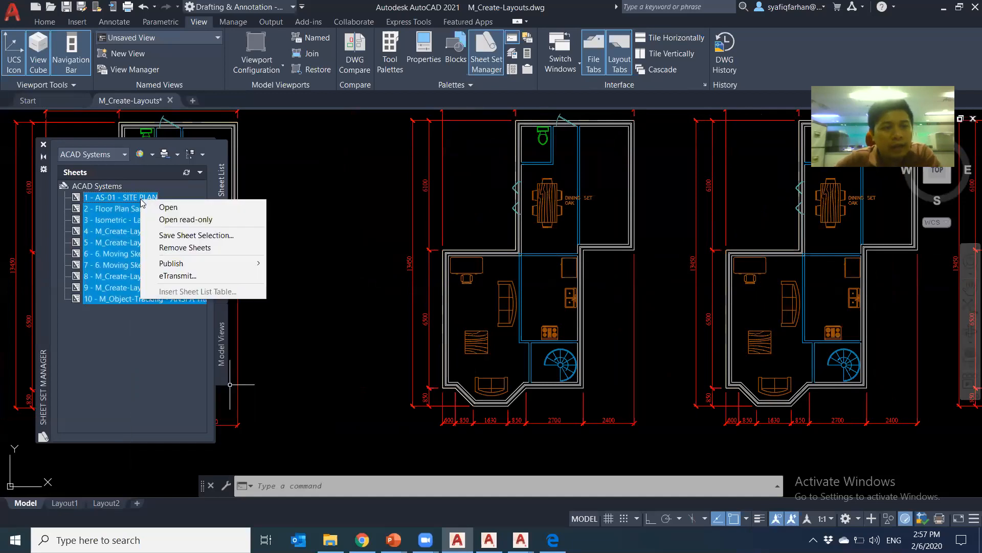
{"action": "left_click", "coordinate": [206, 277]}
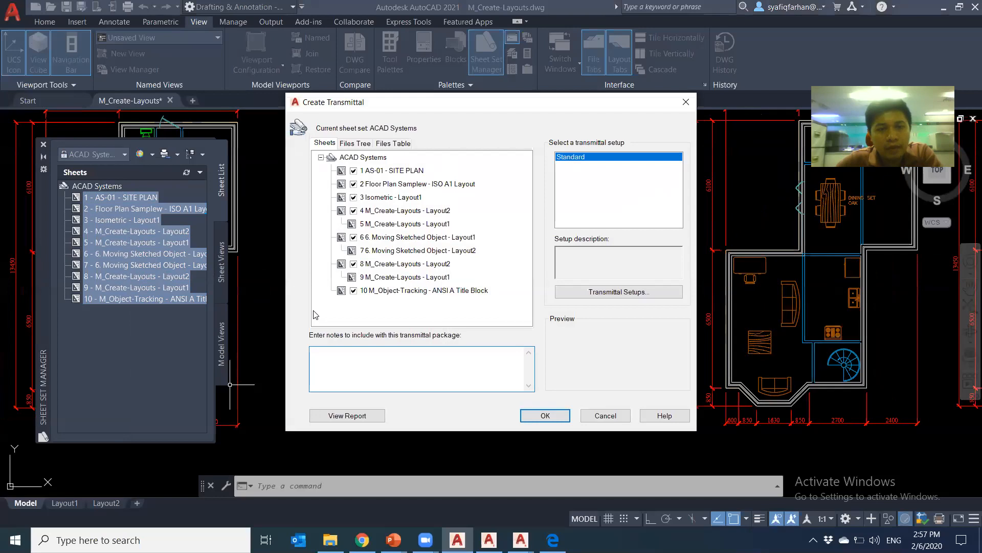
Review the files included in the transmittal package, both as a tree and as a table.
{"action": "left_click", "coordinate": [354, 145]}
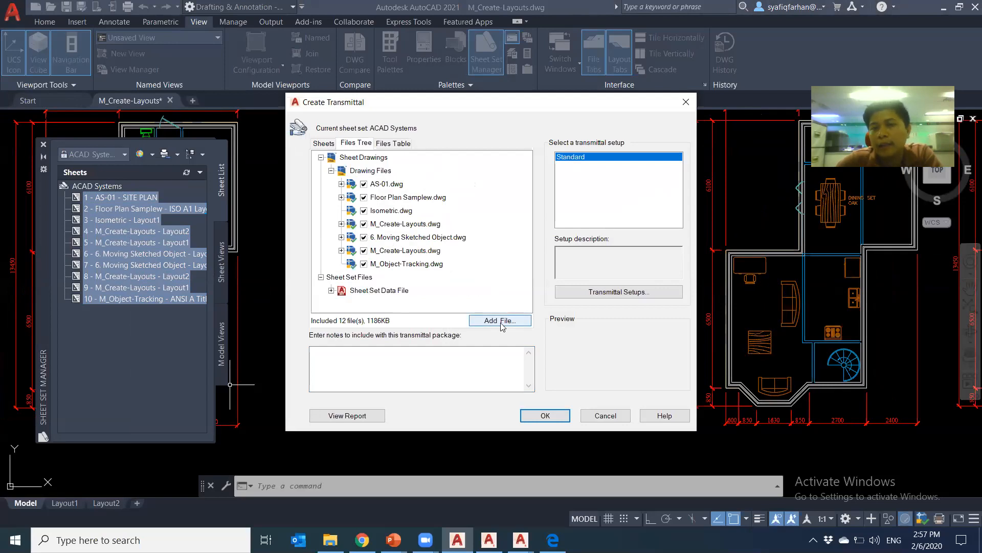
{"action": "left_click", "coordinate": [393, 143]}
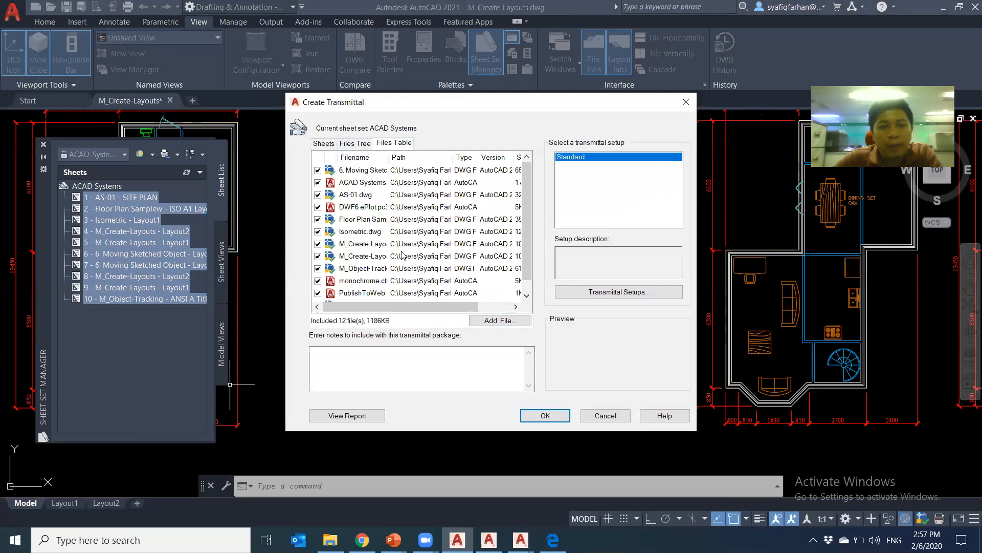
{"action": "left_click", "coordinate": [354, 143]}
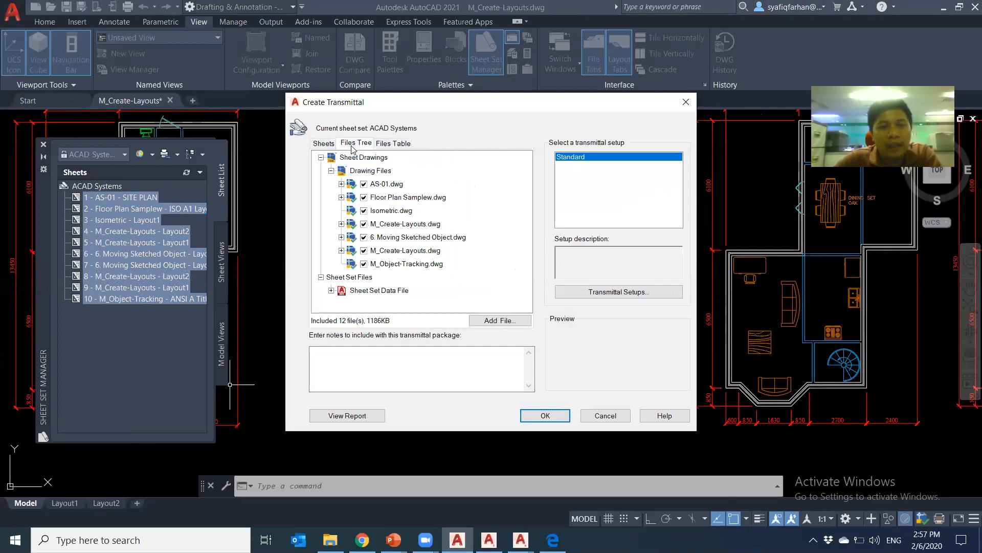
Create the transmittal with the Standard setup and save it to the Desktop as ACAD Systems - Standard.zip.
{"action": "left_click", "coordinate": [545, 415]}
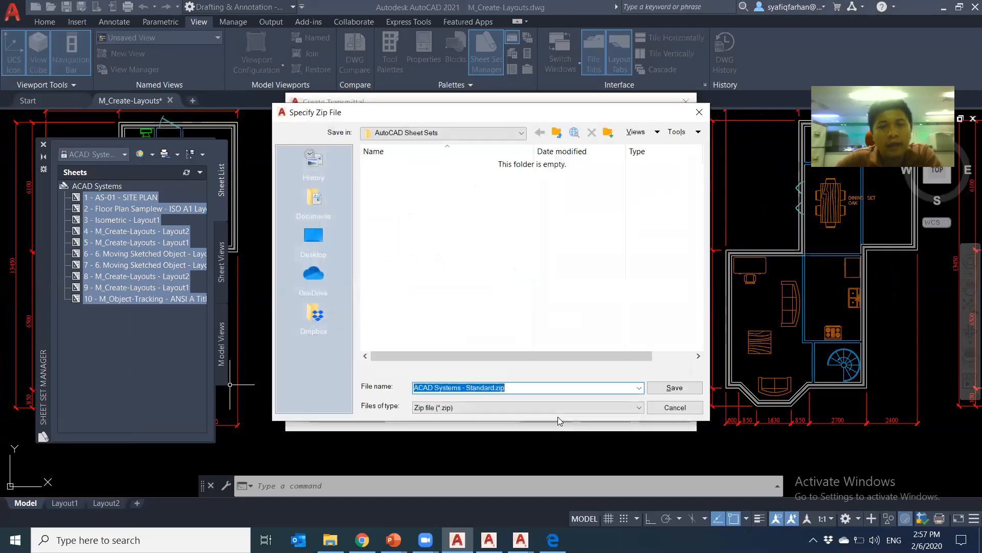
{"action": "left_click", "coordinate": [314, 236]}
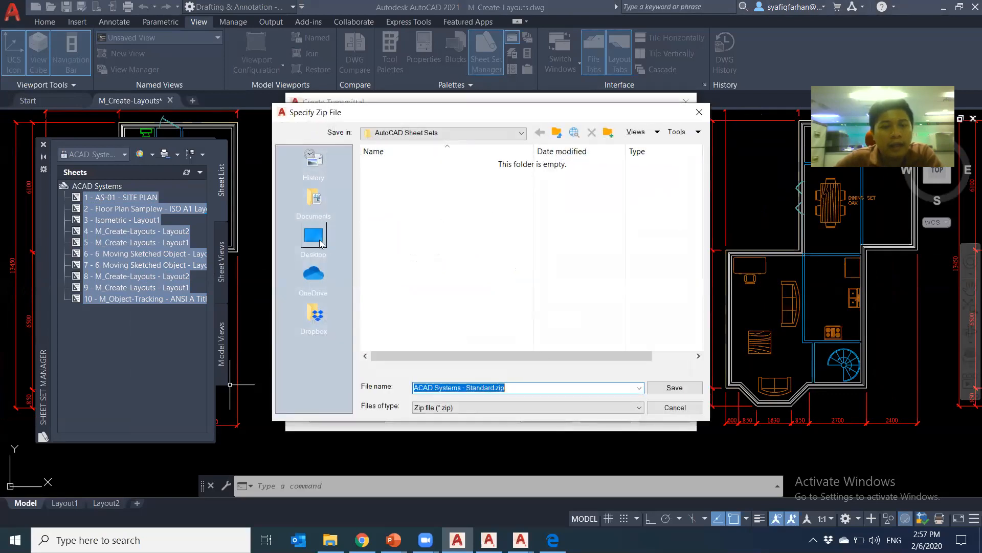
{"action": "left_click", "coordinate": [675, 388]}
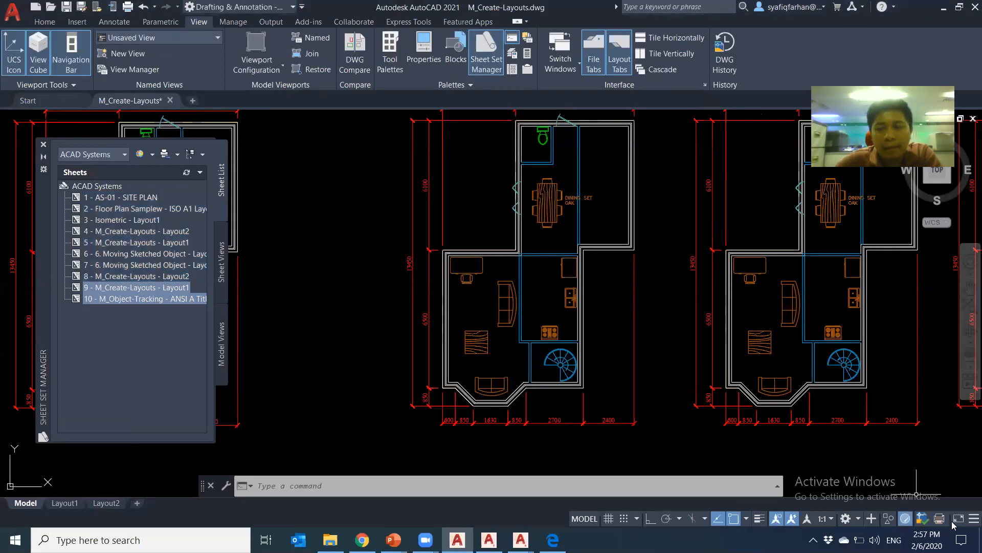
Show the desktop, open ACAD Systems - Standard.zip in WinRAR, and dismiss the license reminder.
{"action": "key", "text": "super+a"}
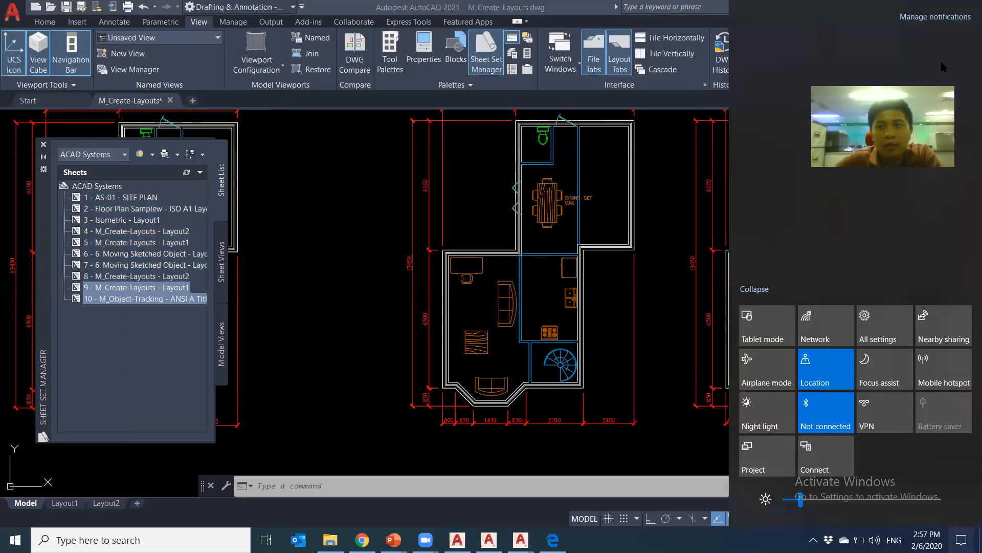
{"action": "key", "text": "Escape"}
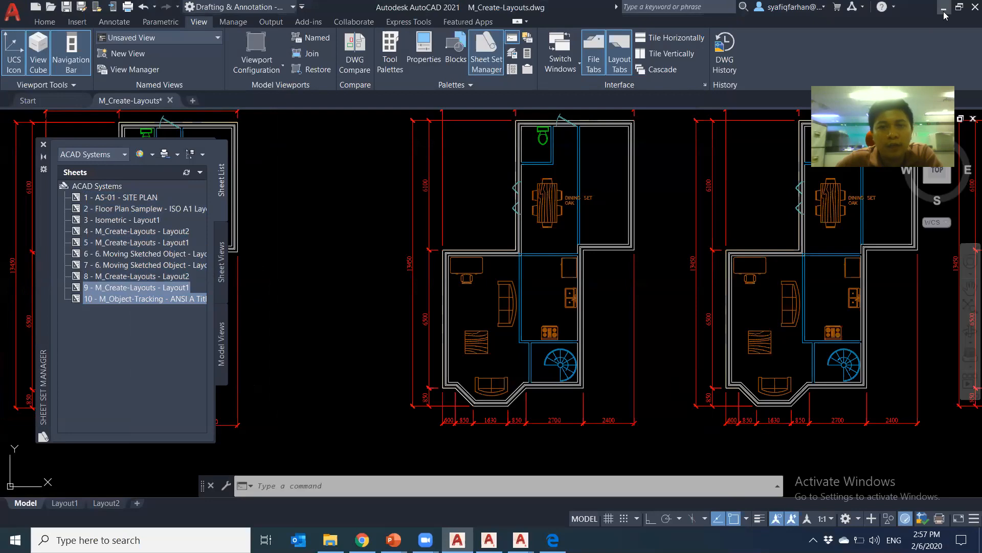
{"action": "key", "text": "super+d"}
{"action": "double_click", "coordinate": [319, 229]}
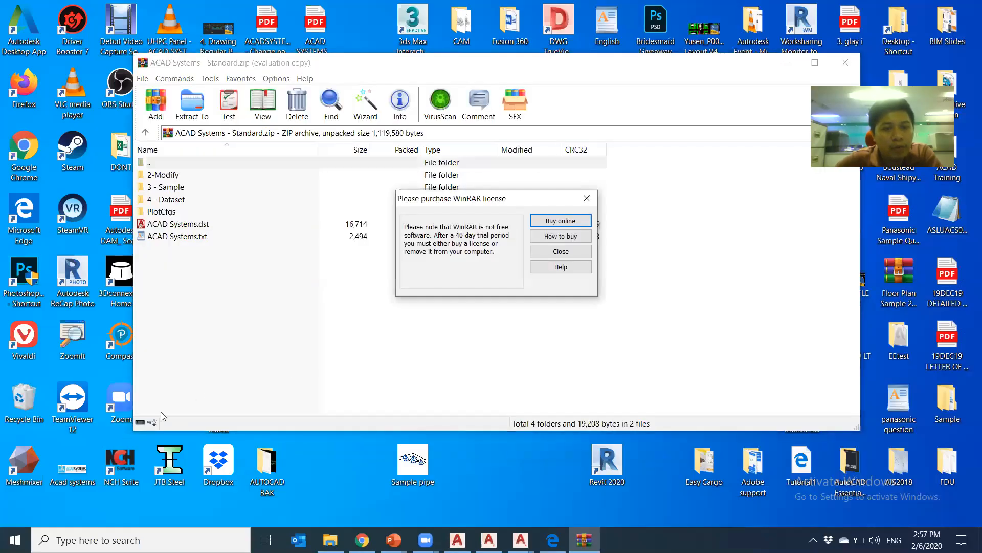
{"action": "left_click", "coordinate": [589, 198]}
Examine the drawings in the archive's 2-Modify, 3 - Sample and 4 - Dataset folders, and return to the archive's root level.
{"action": "left_click", "coordinate": [179, 176]}
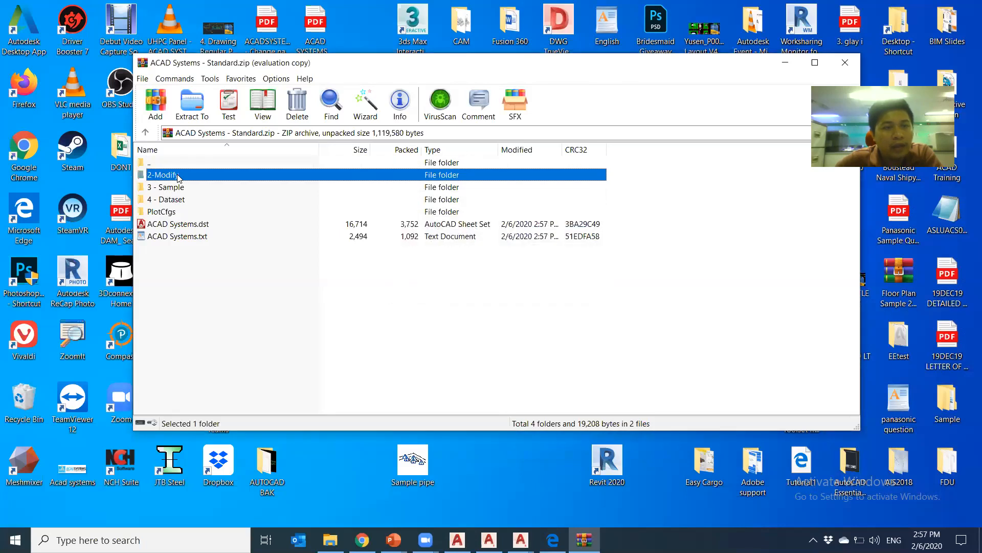
{"action": "double_click", "coordinate": [221, 178]}
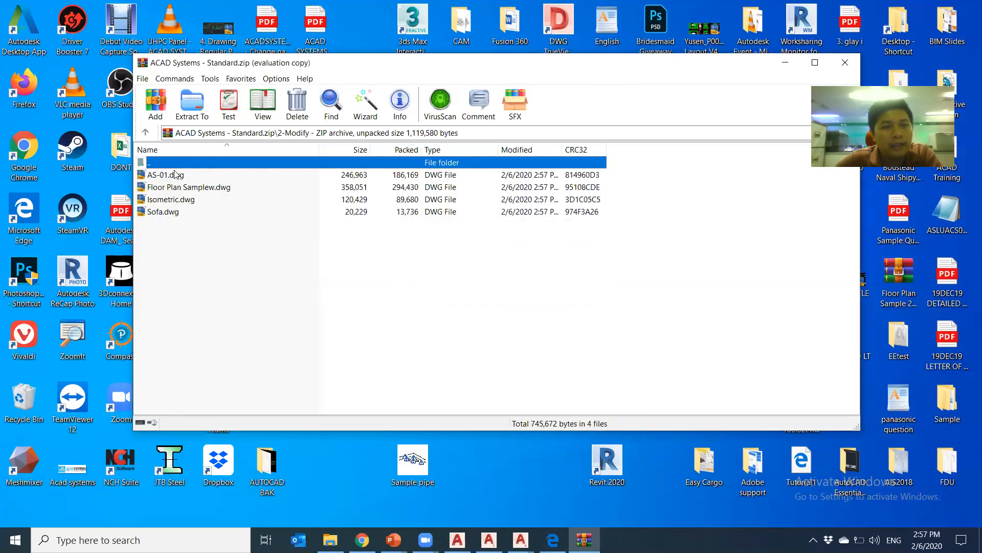
{"action": "left_click", "coordinate": [146, 133]}
{"action": "double_click", "coordinate": [176, 185]}
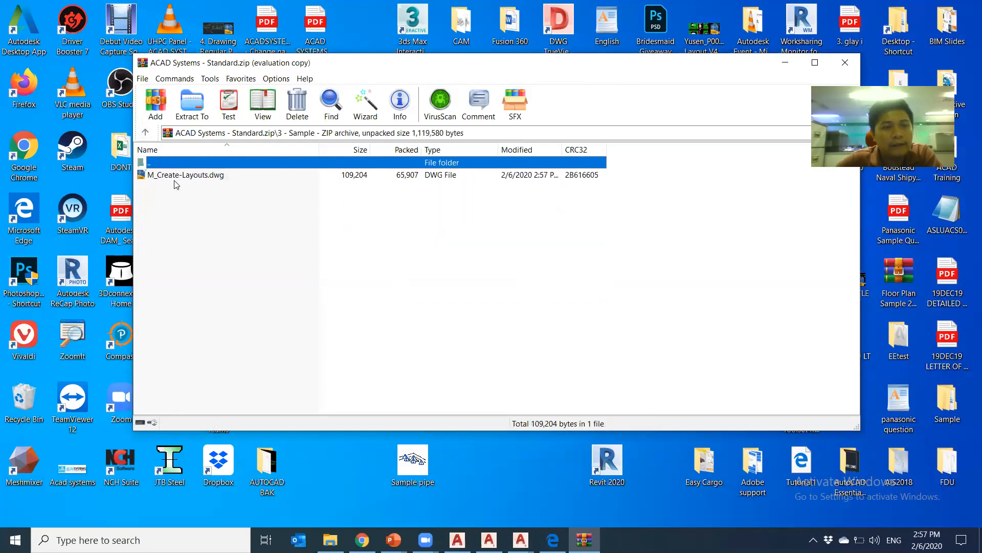
{"action": "left_click", "coordinate": [145, 133]}
{"action": "left_click", "coordinate": [173, 199]}
{"action": "double_click", "coordinate": [173, 200]}
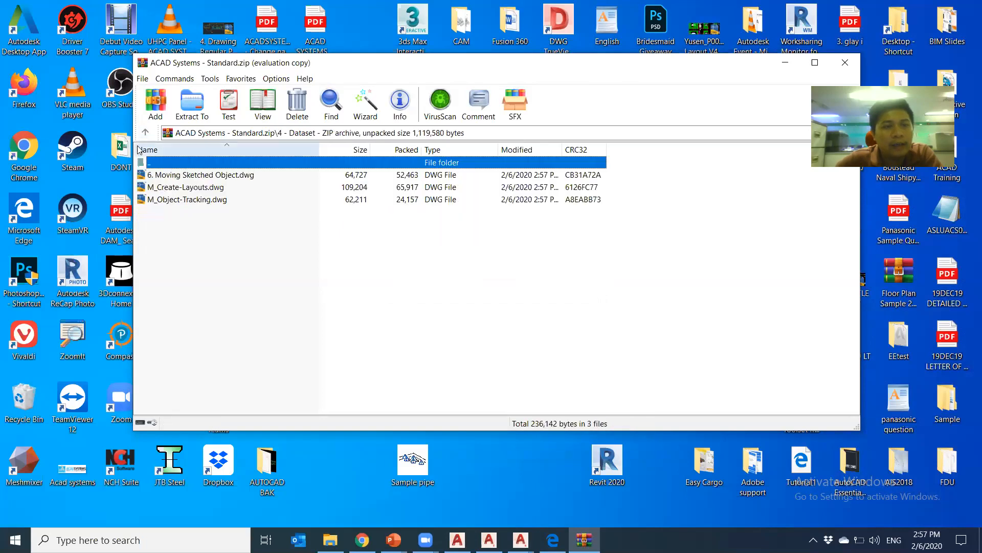
{"action": "left_click", "coordinate": [147, 133]}
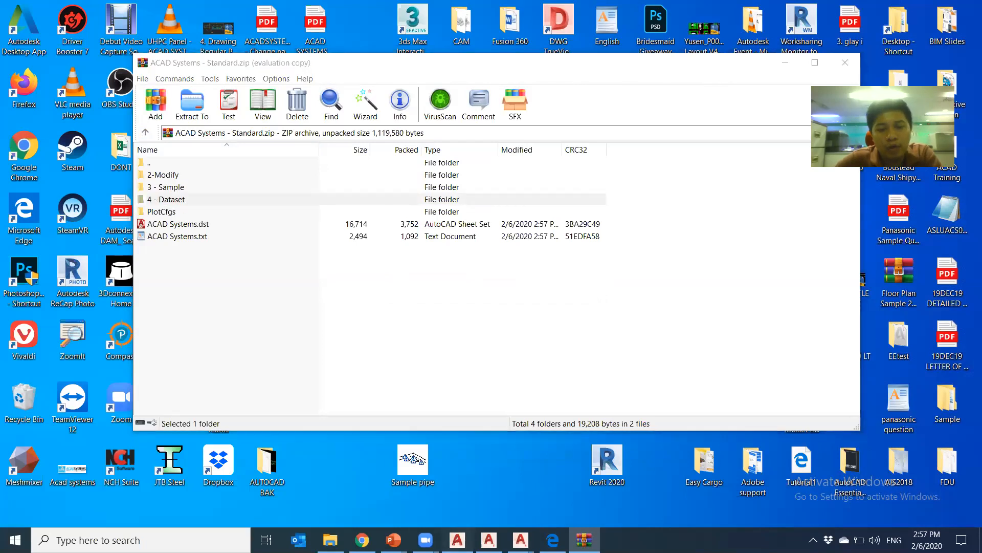
Switch back to AutoCAD, move the Sheet Set Manager slightly to the right, and select sheet 7 - 6. Moving Sketched Object.
{"action": "left_click", "coordinate": [457, 540]}
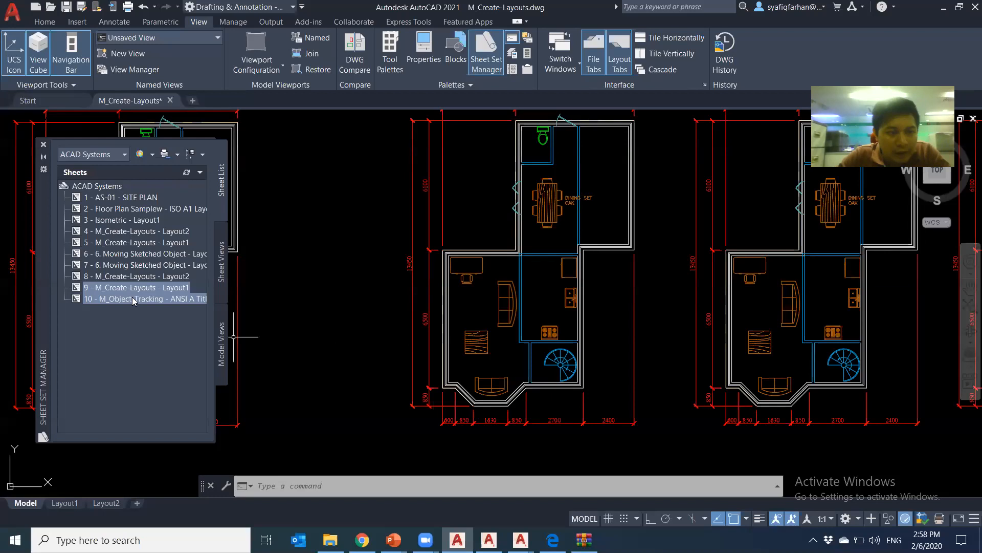
{"action": "left_click", "coordinate": [134, 334]}
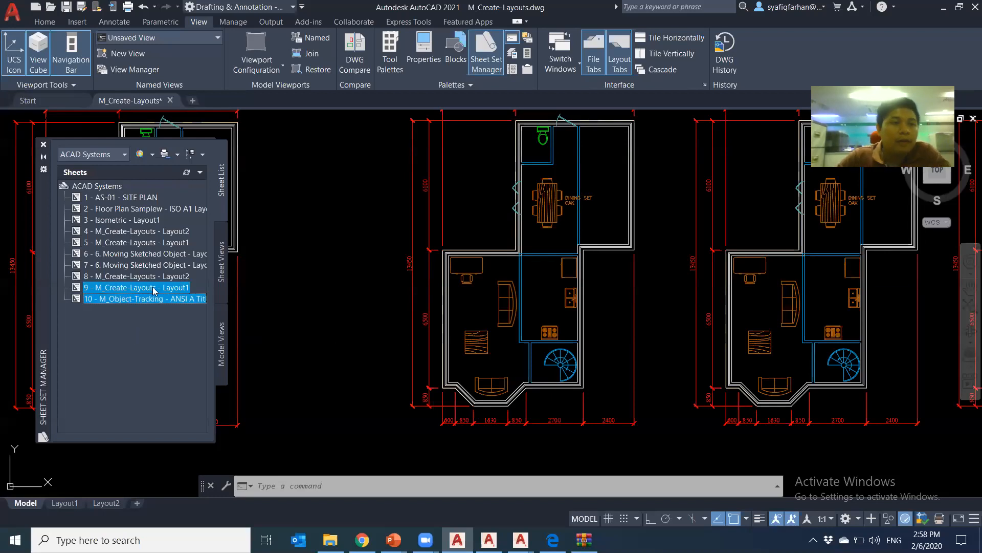
{"action": "left_click_drag", "start_coordinate": [44, 226], "coordinate": [108, 218]}
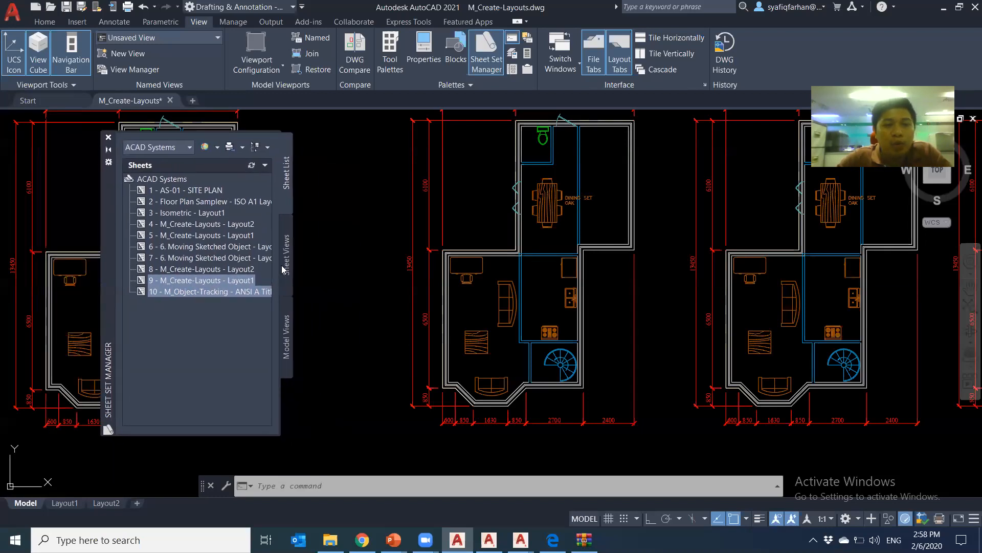
{"action": "left_click", "coordinate": [210, 272]}
{"action": "left_click", "coordinate": [213, 258]}
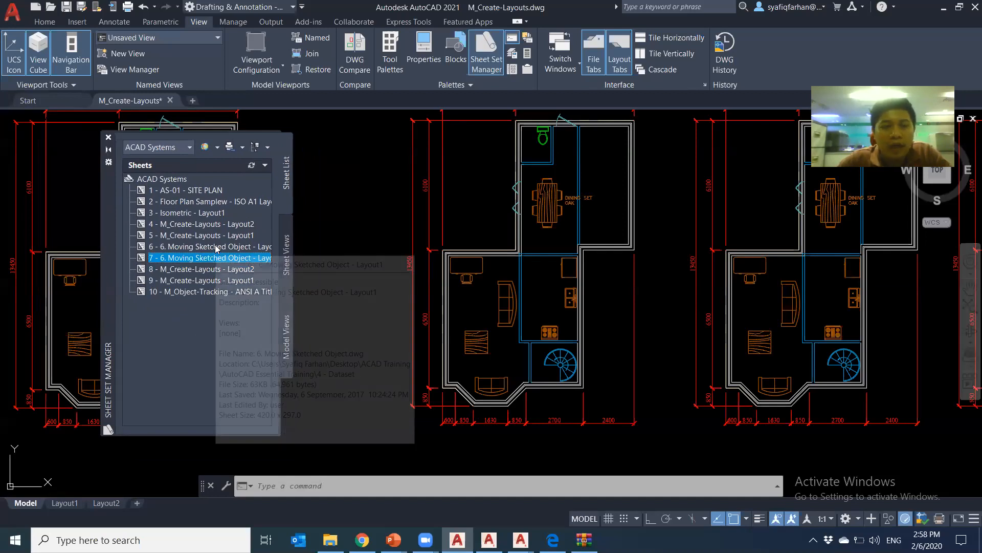
Select sheet 1 - AS-01 - SITE PLAN, view the files in the AUTOCAD BAK folder, and return to the drawing.
{"action": "left_click", "coordinate": [199, 191]}
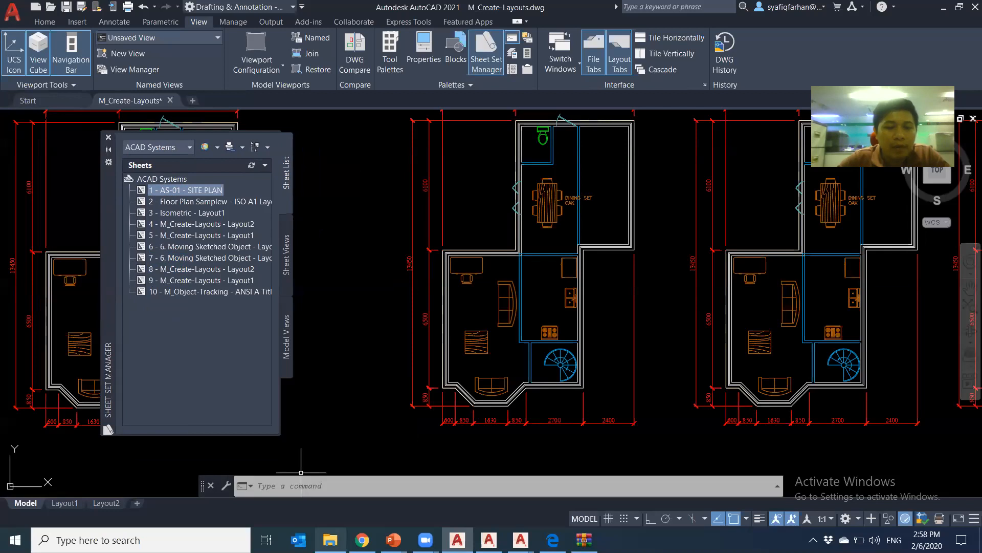
{"action": "left_click", "coordinate": [330, 540]}
{"action": "left_click", "coordinate": [281, 218]}
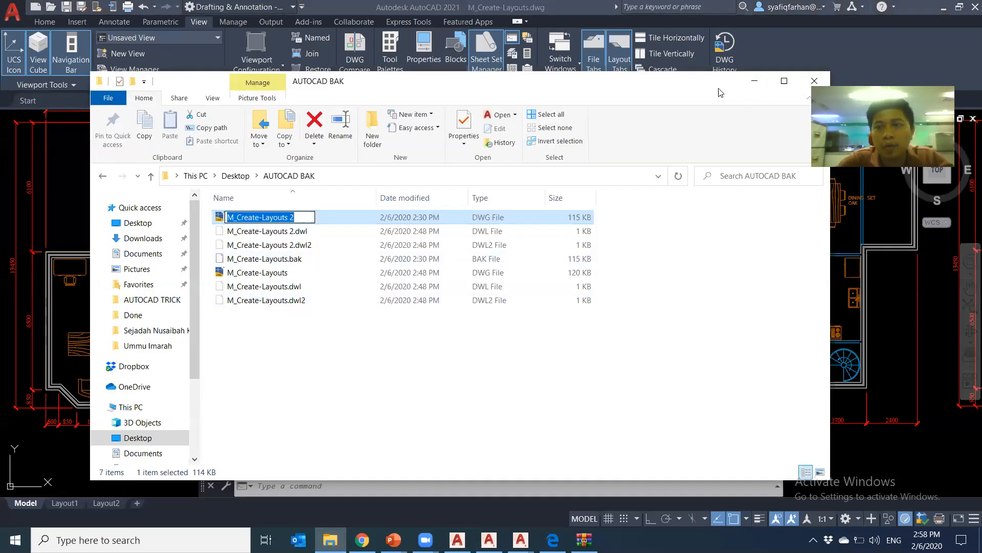
{"action": "left_click_drag", "start_coordinate": [732, 88], "coordinate": [604, 102]}
{"action": "left_click", "coordinate": [685, 95]}
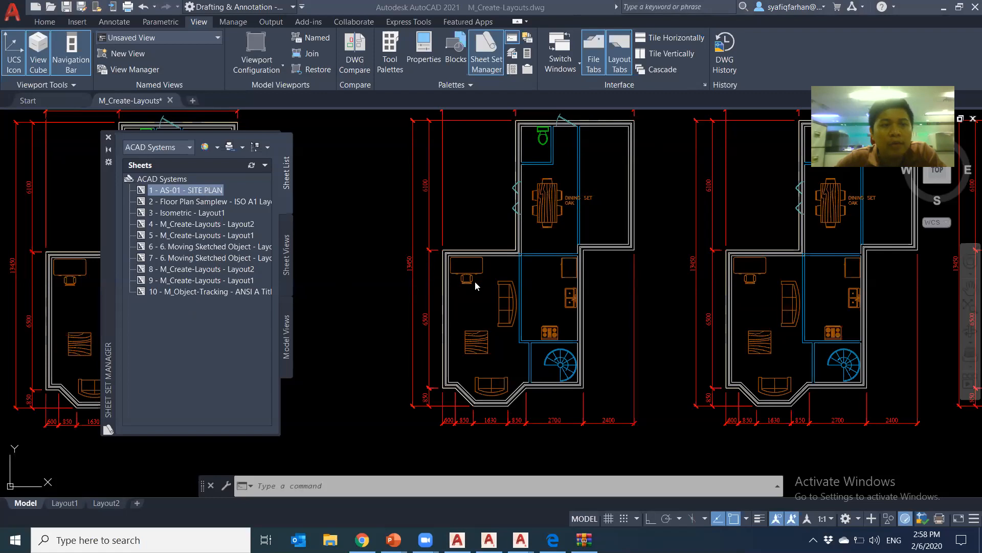
Select the AS-01 - SITE PLAN sheet and move the Sheet Set Manager further left over the drawing.
{"action": "mouse_move", "coordinate": [182, 201]}
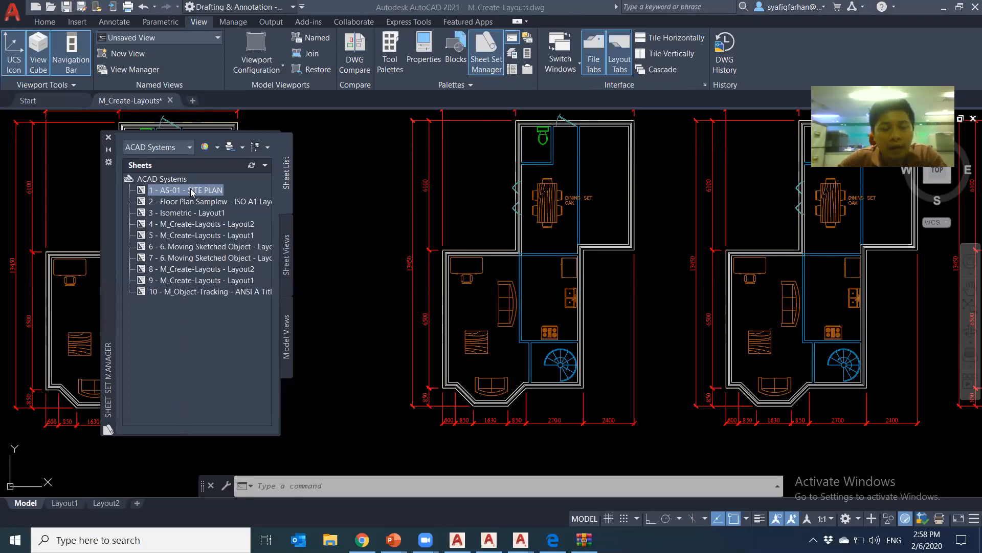
{"action": "left_click", "coordinate": [193, 372]}
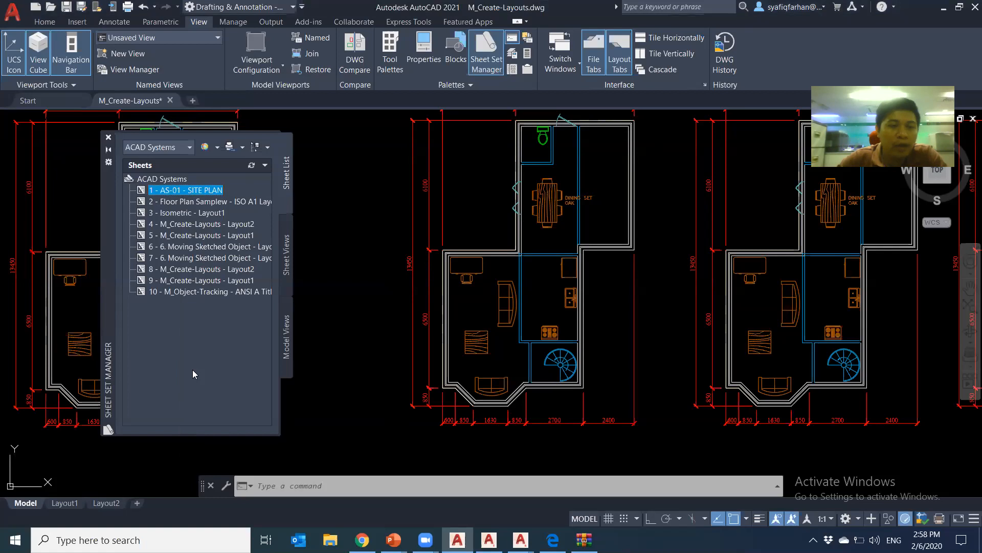
{"action": "left_click_drag", "start_coordinate": [109, 189], "coordinate": [48, 193]}
Switch to the Tips and trick slide presentation in PowerPoint and show slide 15 about the Apps Store.
{"action": "left_click", "coordinate": [393, 540]}
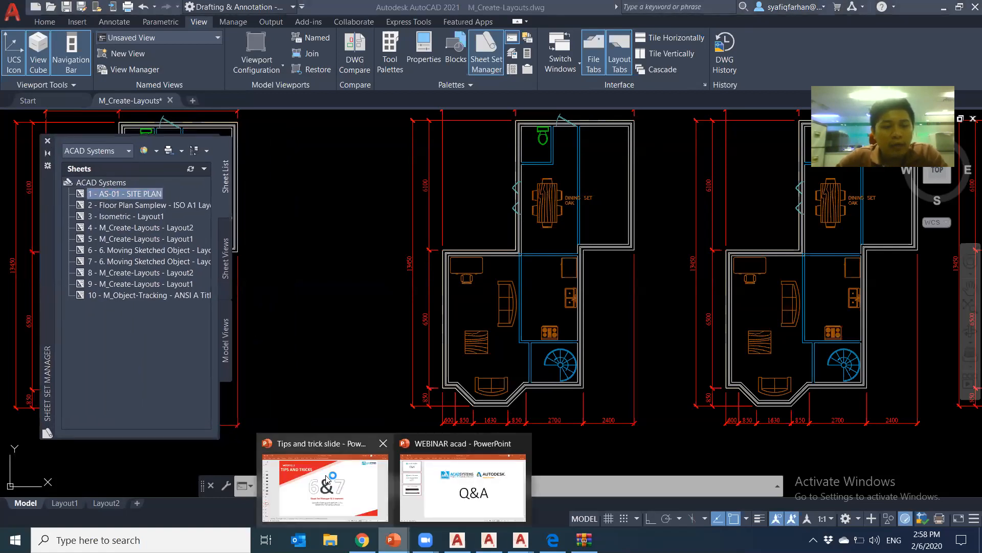
{"action": "left_click", "coordinate": [326, 475]}
{"action": "left_click", "coordinate": [33, 412]}
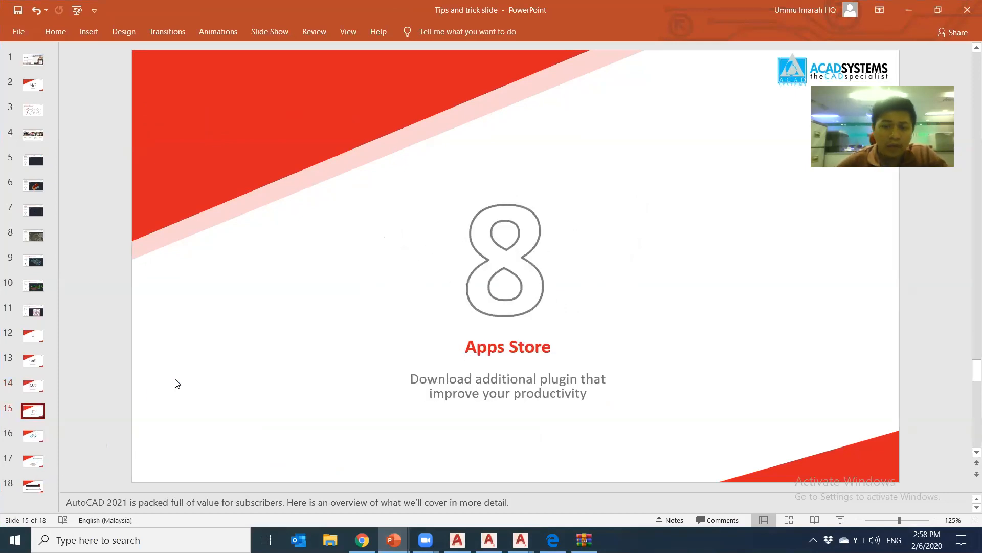
Switch back to AutoCAD and close the Sheet Set Manager to clear the view of the floor plans.
{"action": "left_click", "coordinate": [457, 540]}
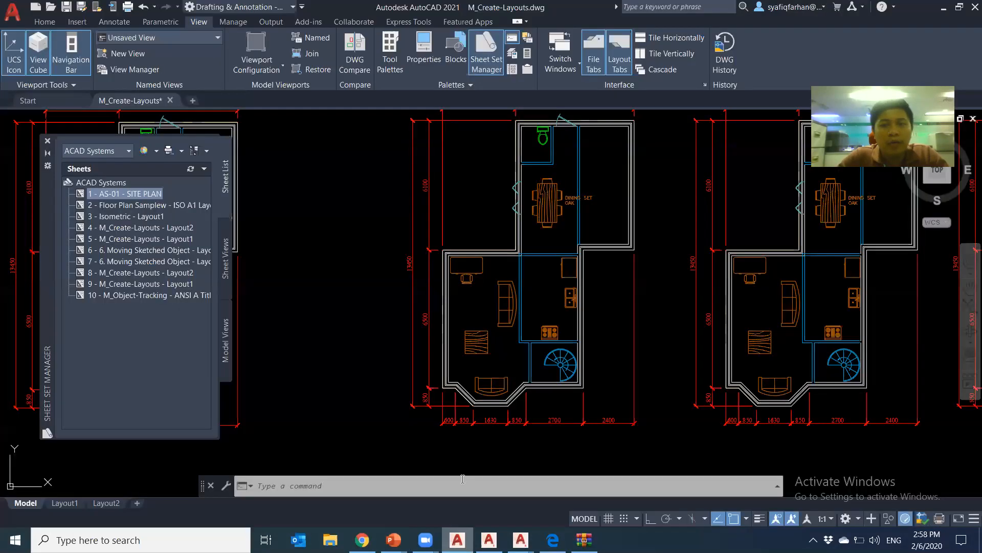
{"action": "mouse_move", "coordinate": [660, 373]}
{"action": "middle_mouse_down"}
{"action": "mouse_move", "coordinate": [530, 378]}
{"action": "mouse_move", "coordinate": [535, 396]}
{"action": "middle_mouse_up"}
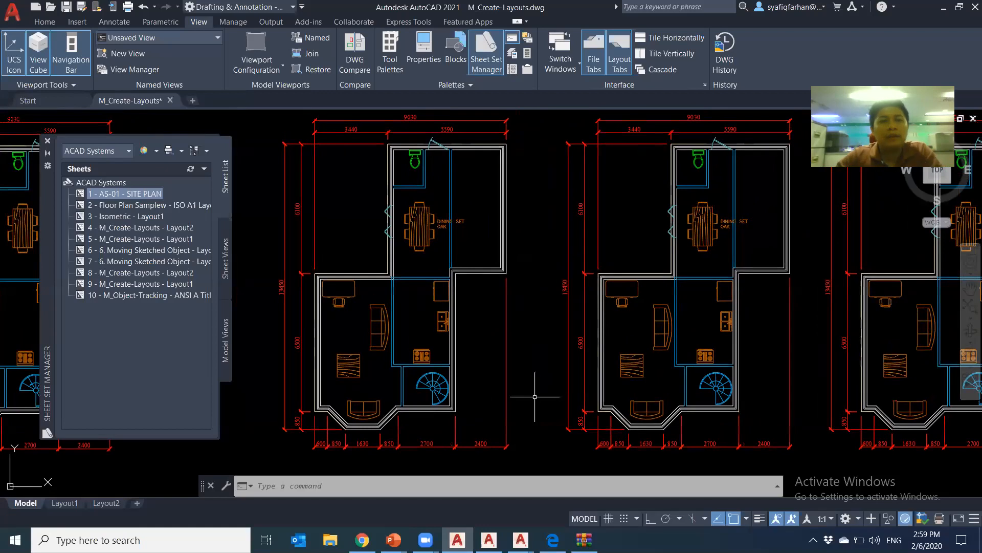
{"action": "left_click", "coordinate": [47, 141]}
{"action": "middle_click_drag", "start_coordinate": [404, 302], "coordinate": [395, 303]}
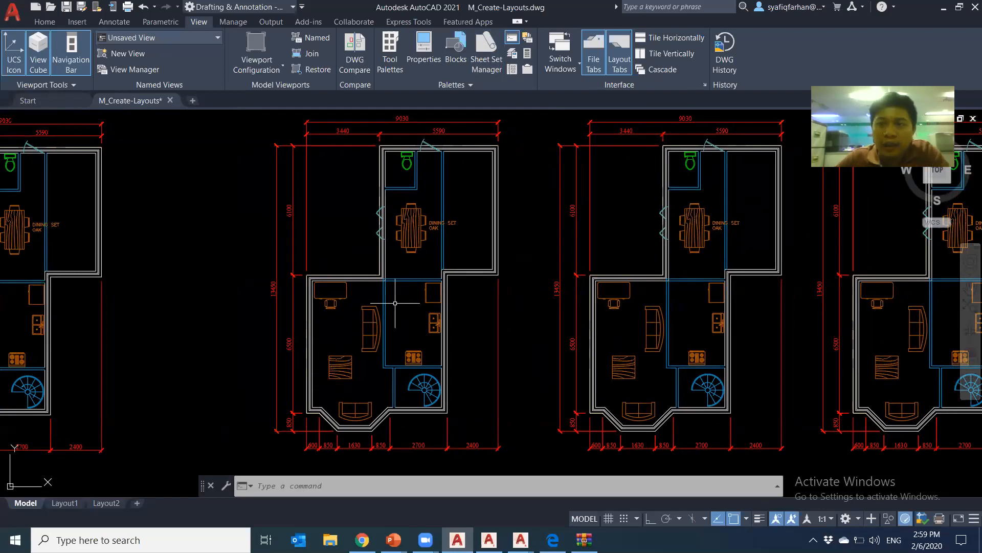
Magnify the App Store link in AutoCAD's title bar, and open the Autodesk App Store in the browser.
{"action": "left_click", "coordinate": [862, 10]}
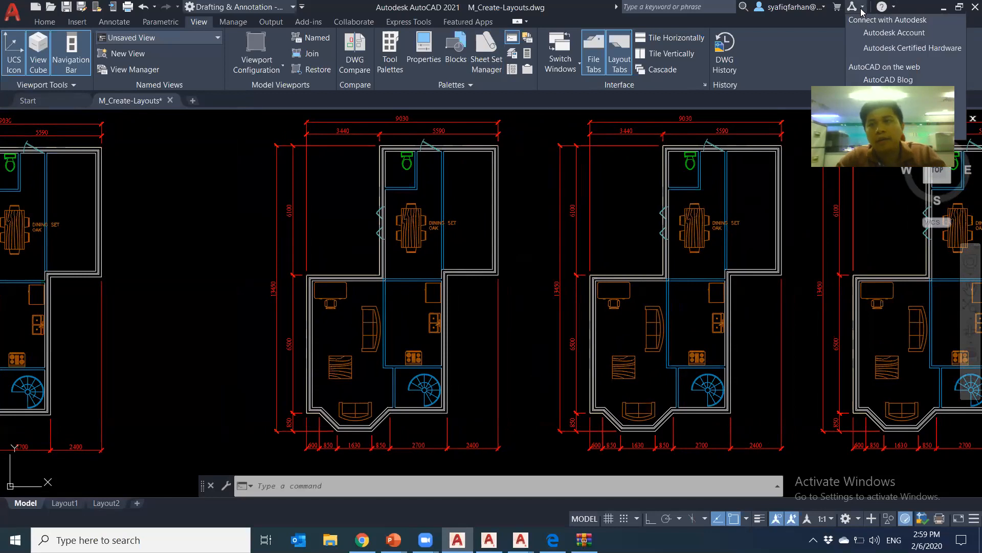
{"action": "key", "text": "ctrl+1"}
{"action": "left_click", "coordinate": [859, 1]}
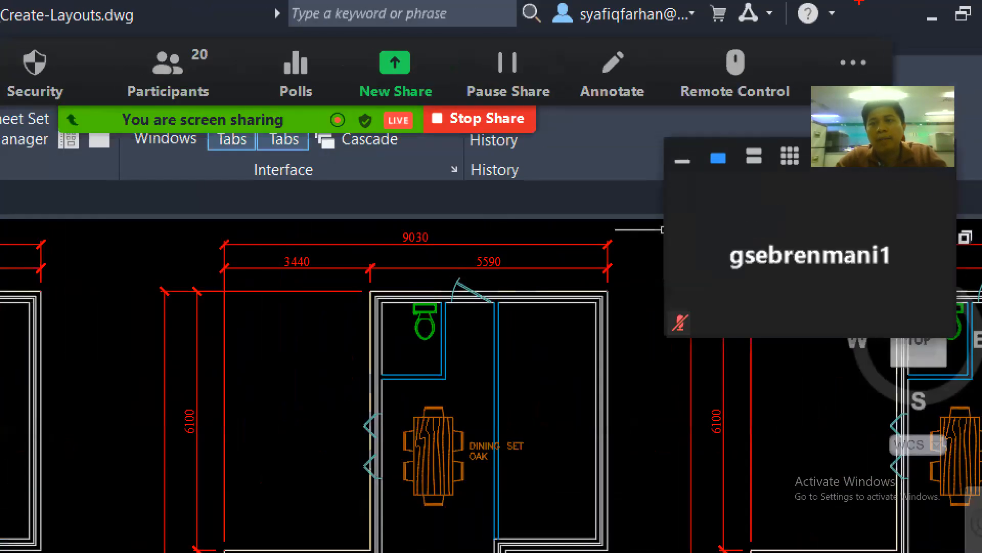
{"action": "mouse_move", "coordinate": [707, 1]}
{"action": "left_mouse_down"}
{"action": "mouse_move", "coordinate": [701, 28]}
{"action": "mouse_move", "coordinate": [725, 22]}
{"action": "left_mouse_up"}
{"action": "left_click_drag", "start_coordinate": [713, 9], "coordinate": [720, 15]}
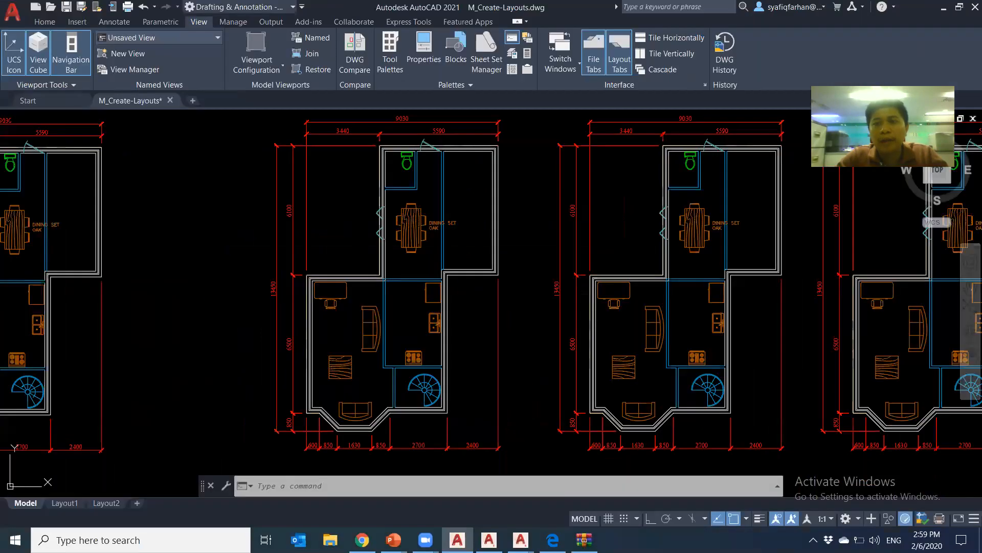
{"action": "left_click", "coordinate": [837, 9]}
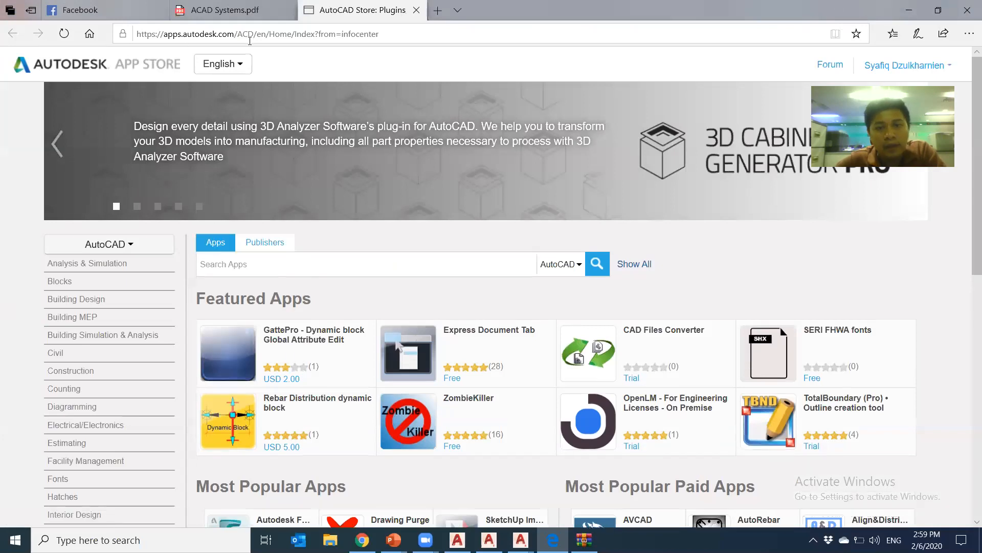
Search the AutoCAD apps for FilterMore, and replace that search with Filter.
{"action": "scroll", "coordinate": [551, 210], "scroll_direction": "down", "scroll_amount": 1}
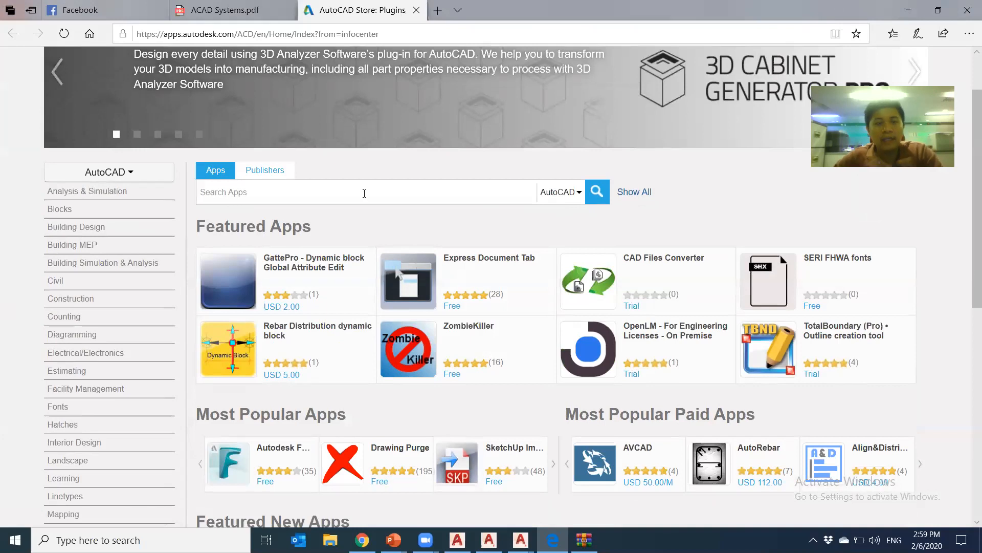
{"action": "type", "text": "filter"}
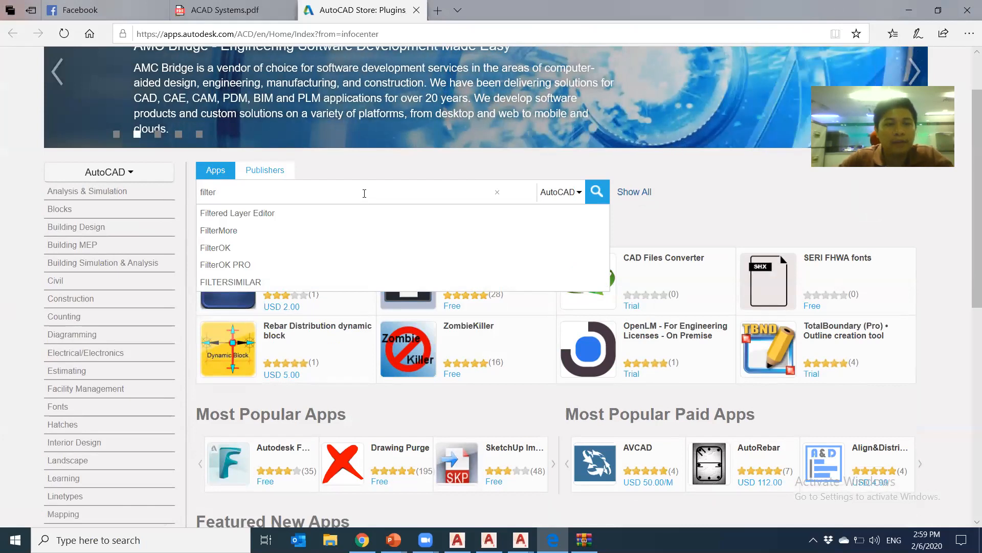
{"action": "left_click", "coordinate": [243, 236]}
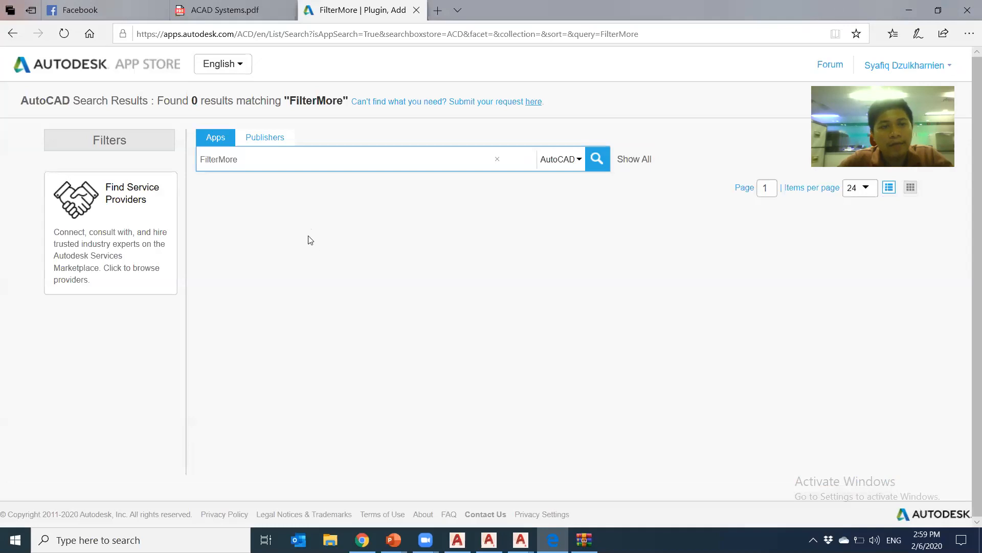
{"action": "key", "text": "BackSpace"}
{"action": "key", "text": "BackSpace"}
{"action": "key", "text": "Return"}
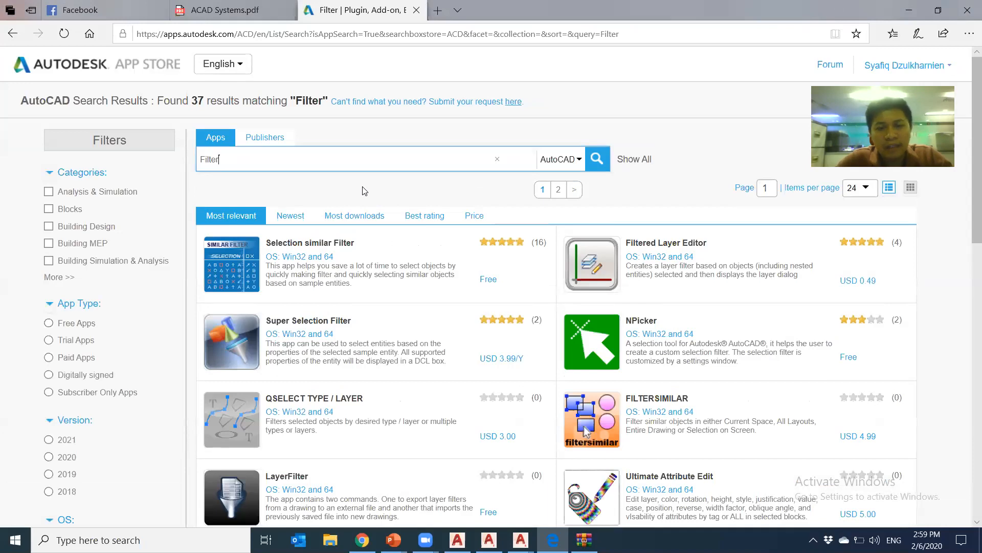
Restrict the Filter search results to free apps and look through the list.
{"action": "scroll", "coordinate": [364, 191], "scroll_direction": "down", "scroll_amount": 3}
{"action": "scroll", "coordinate": [369, 200], "scroll_direction": "up", "scroll_amount": 3}
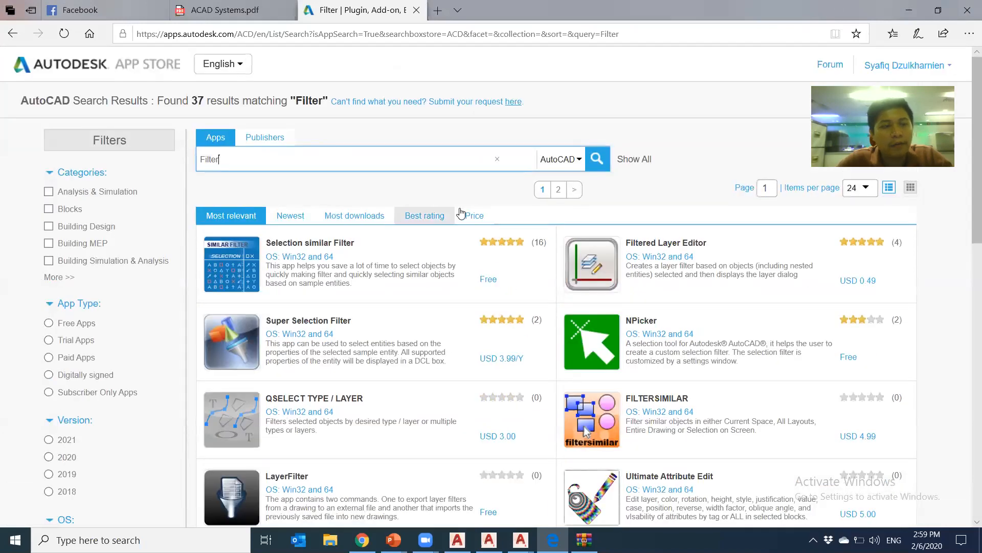
{"action": "left_click", "coordinate": [49, 323]}
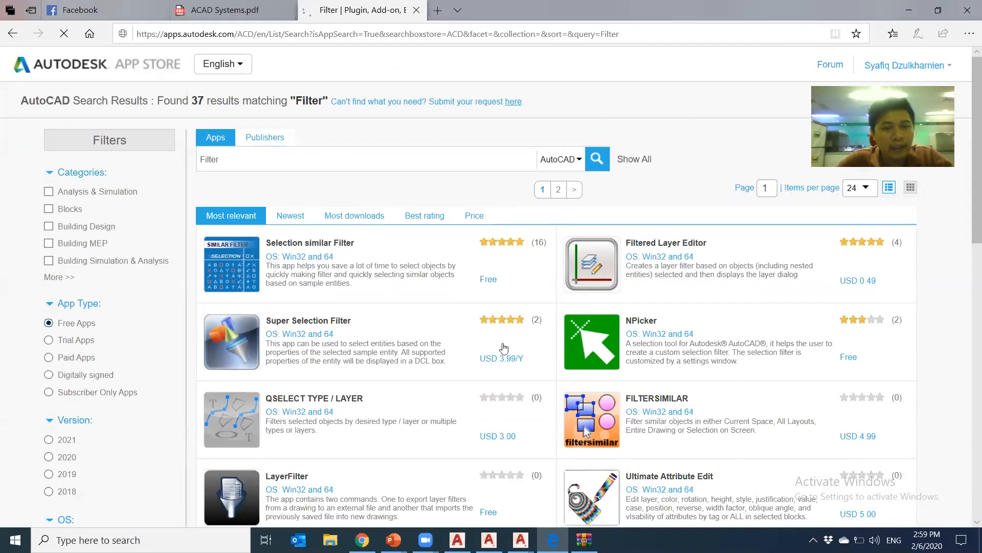
{"action": "scroll", "coordinate": [451, 301], "scroll_direction": "down", "scroll_amount": 4}
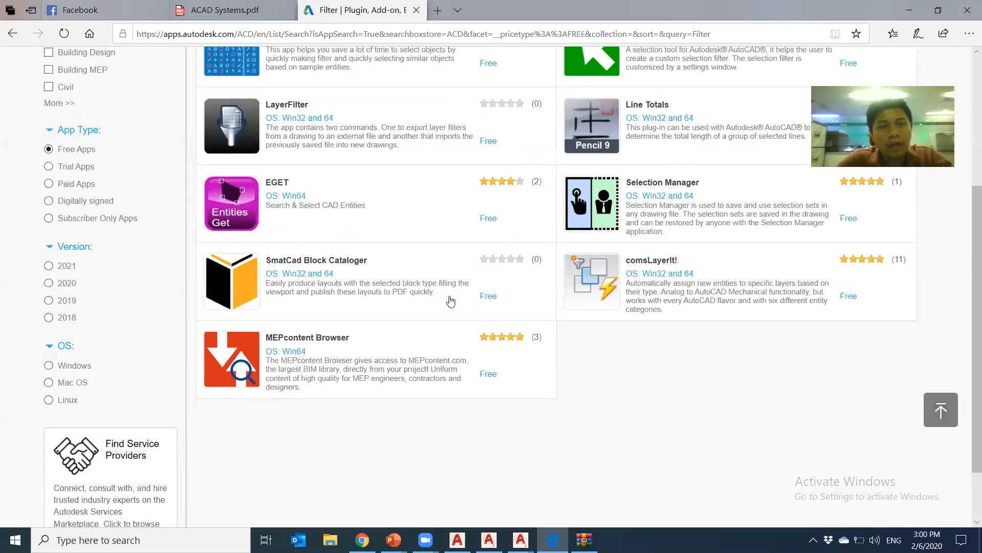
{"action": "scroll", "coordinate": [250, 193], "scroll_direction": "up", "scroll_amount": 2}
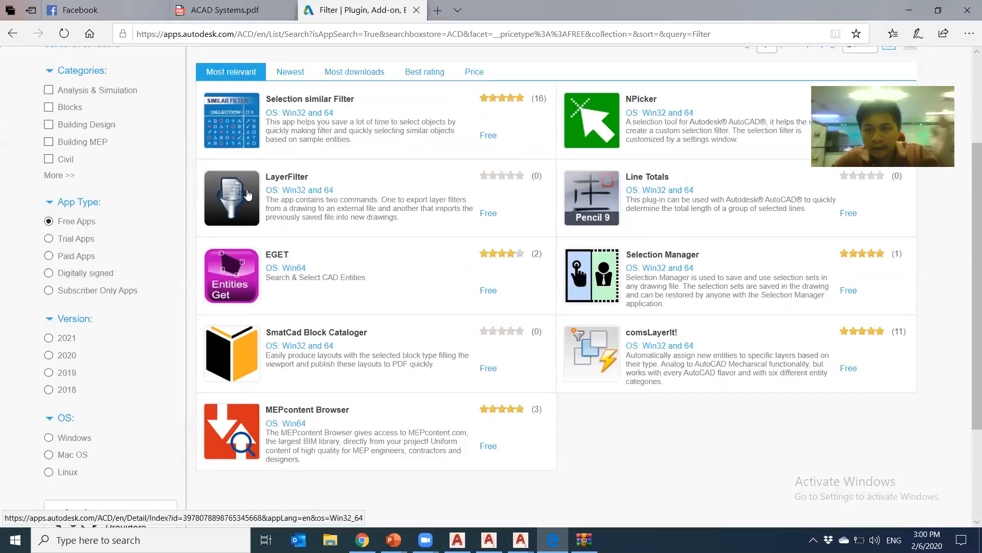
Open the Selection Manager app page and examine its description, enlarged screenshot and customer reviews.
{"action": "left_click", "coordinate": [623, 267]}
{"action": "scroll", "coordinate": [481, 328], "scroll_direction": "down", "scroll_amount": 8}
{"action": "scroll", "coordinate": [474, 336], "scroll_direction": "down", "scroll_amount": 6}
{"action": "scroll", "coordinate": [475, 336], "scroll_direction": "down", "scroll_amount": 7}
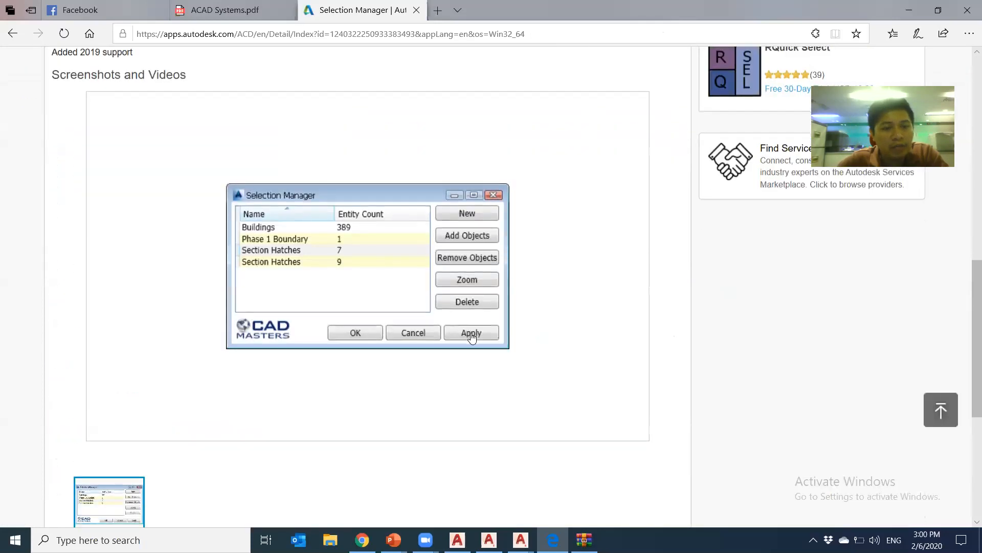
{"action": "left_click", "coordinate": [367, 276]}
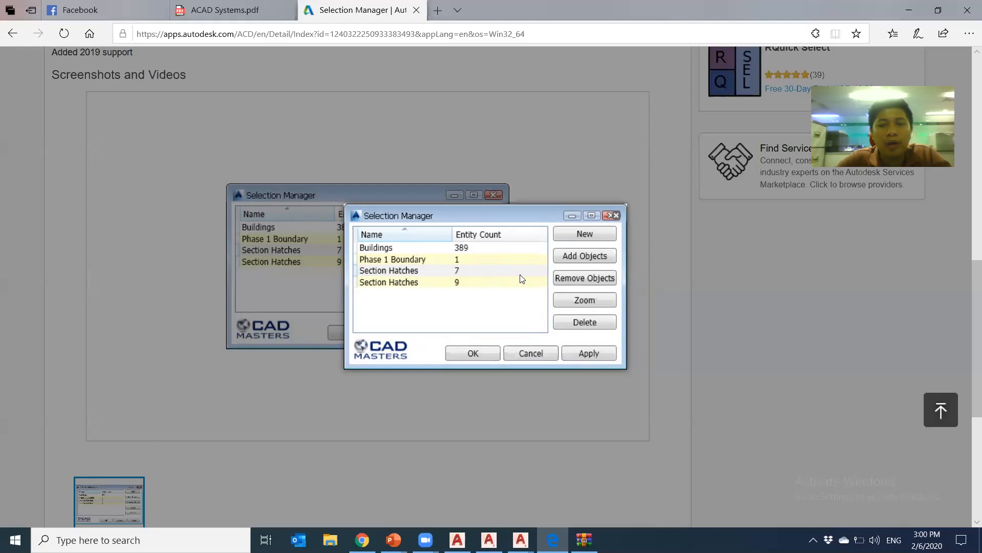
{"action": "left_click", "coordinate": [534, 351]}
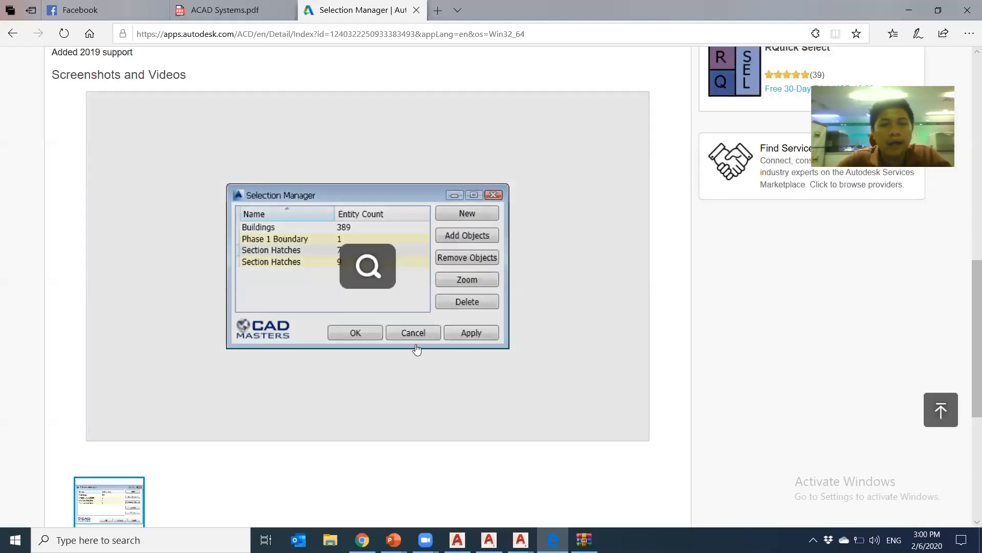
{"action": "scroll", "coordinate": [103, 384], "scroll_direction": "down", "scroll_amount": 5}
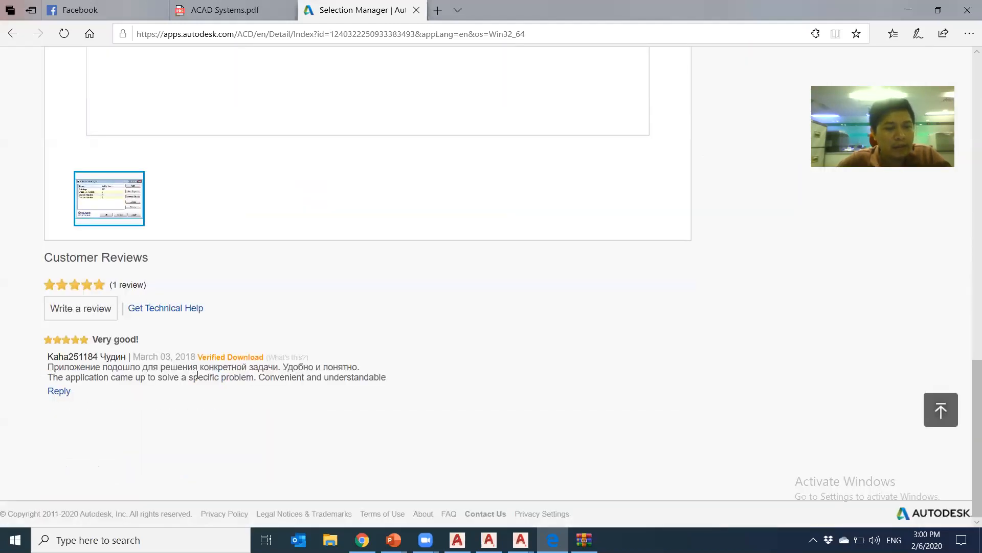
{"action": "scroll", "coordinate": [136, 188], "scroll_direction": "up", "scroll_amount": 15}
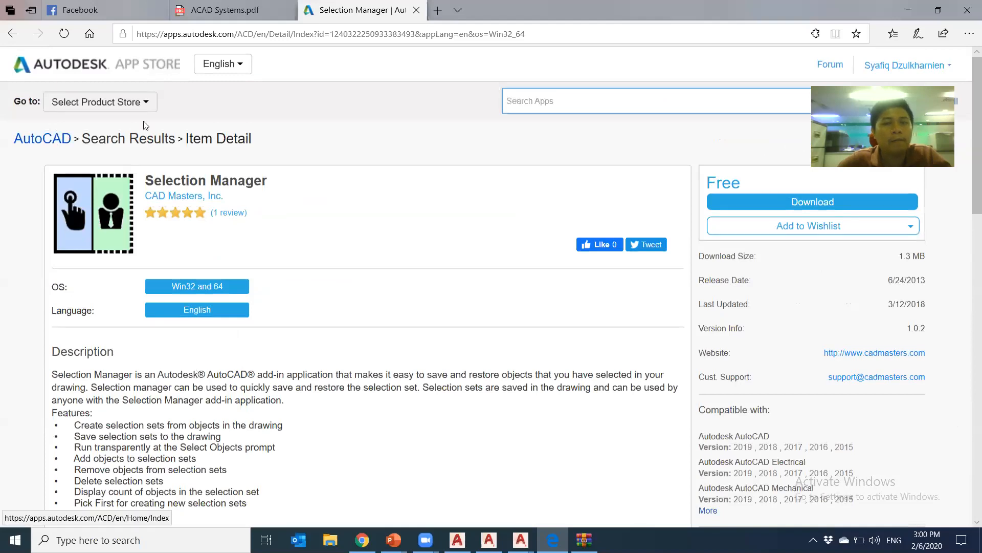
Return to the search results and look through the free Filter apps again.
{"action": "left_click", "coordinate": [134, 139]}
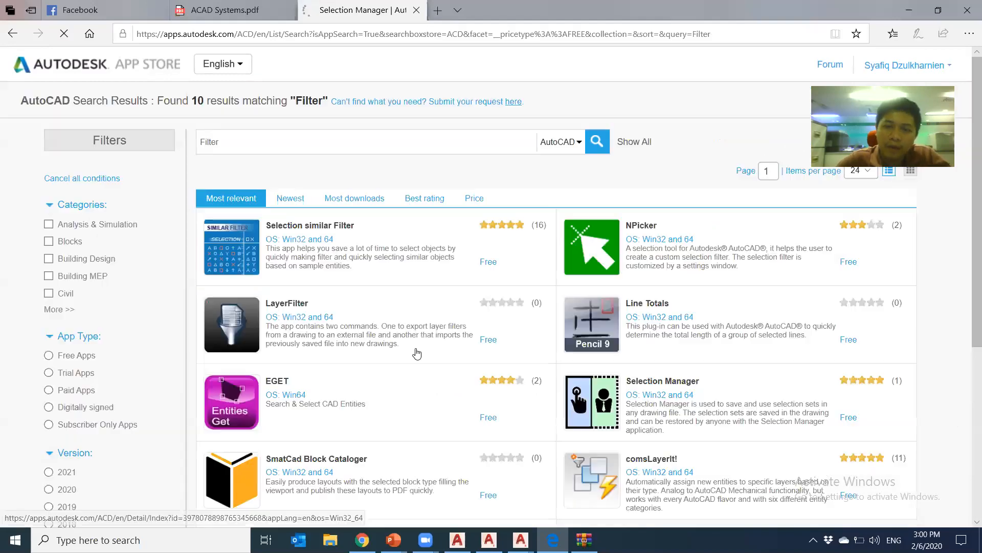
{"action": "scroll", "coordinate": [460, 358], "scroll_direction": "down", "scroll_amount": 5}
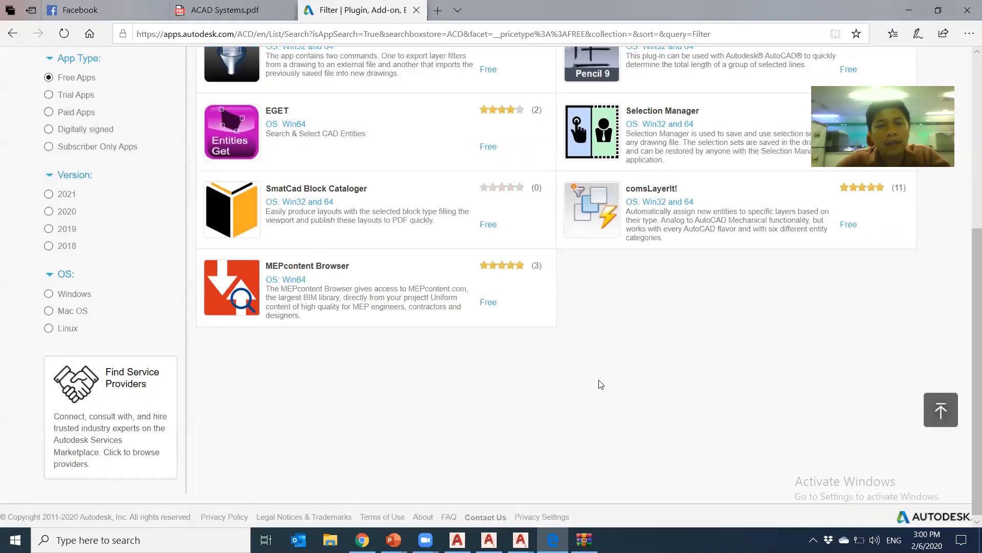
{"action": "scroll", "coordinate": [594, 394], "scroll_direction": "up", "scroll_amount": 3}
{"action": "scroll", "coordinate": [608, 438], "scroll_direction": "up", "scroll_amount": 2}
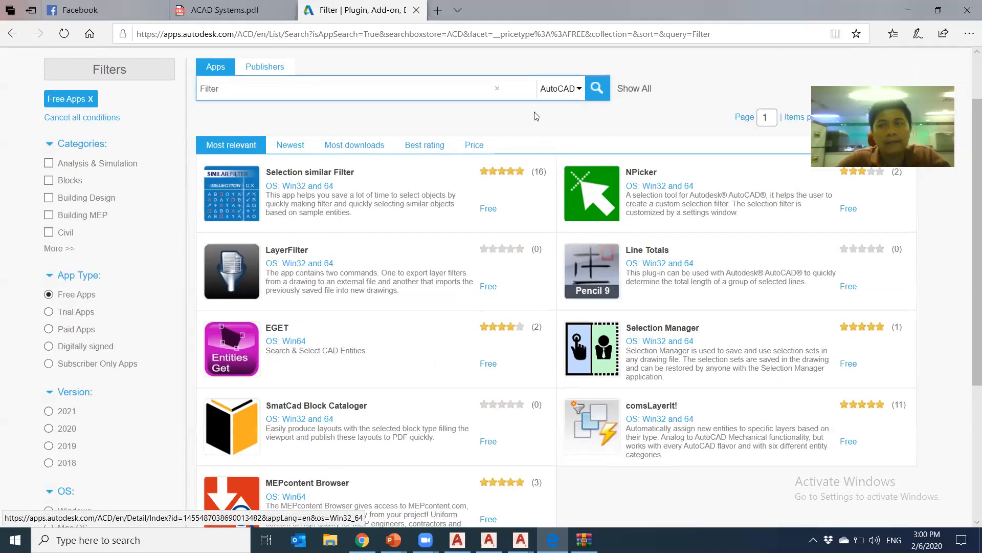
Switch back to AutoCAD and bring the three floor plans into view side by side.
{"action": "left_click", "coordinate": [910, 11]}
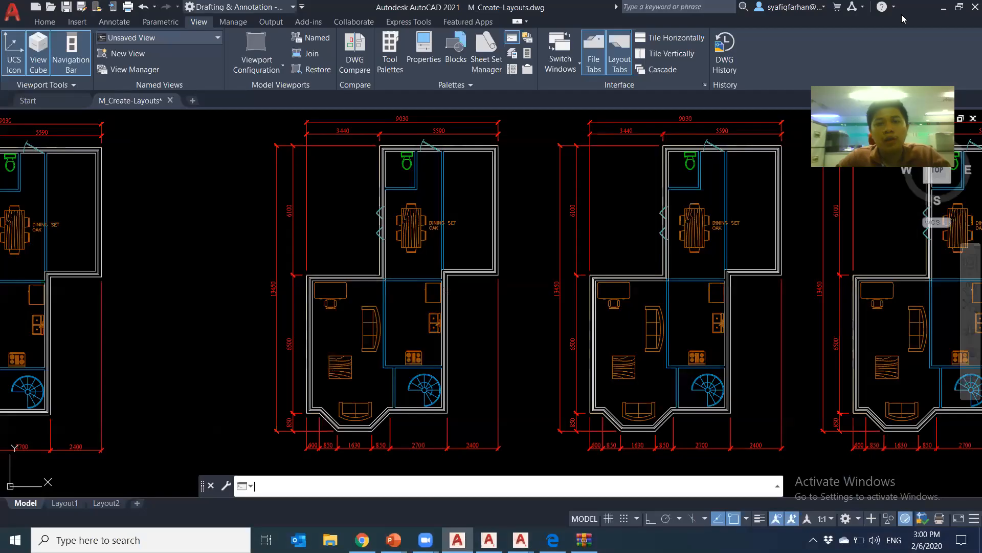
{"action": "middle_click_drag", "start_coordinate": [619, 334], "coordinate": [501, 333]}
{"action": "middle_click_drag", "start_coordinate": [686, 307], "coordinate": [584, 313]}
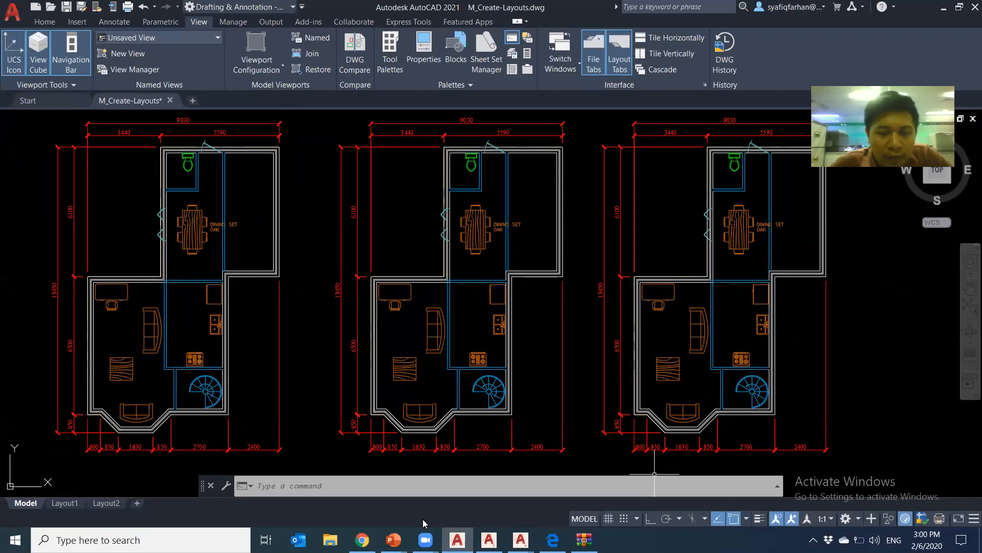
Switch to Chrome and show the start of the 8 Tips and Trick – AutoCAD 2021 – Module 3 event page.
{"action": "mouse_move", "coordinate": [426, 540]}
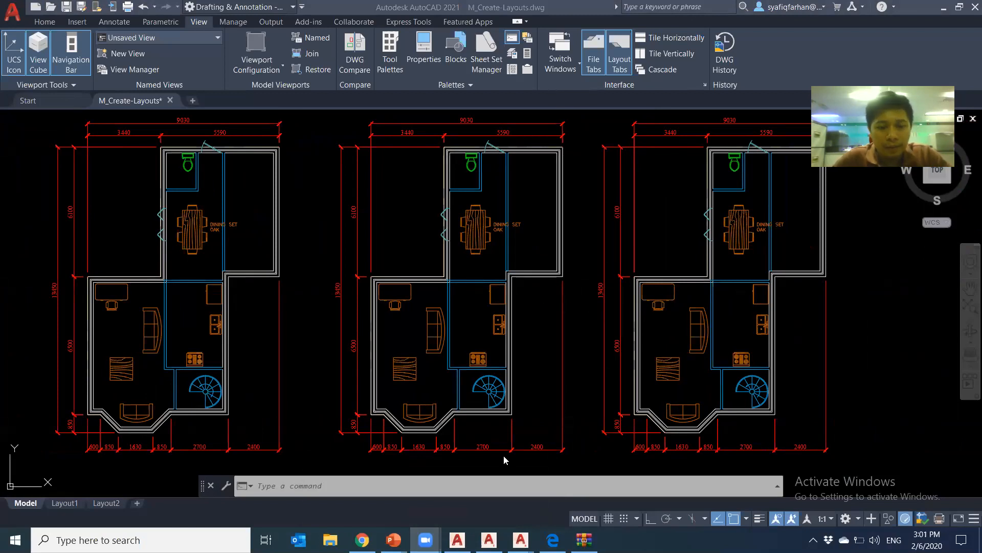
{"action": "left_click", "coordinate": [362, 540]}
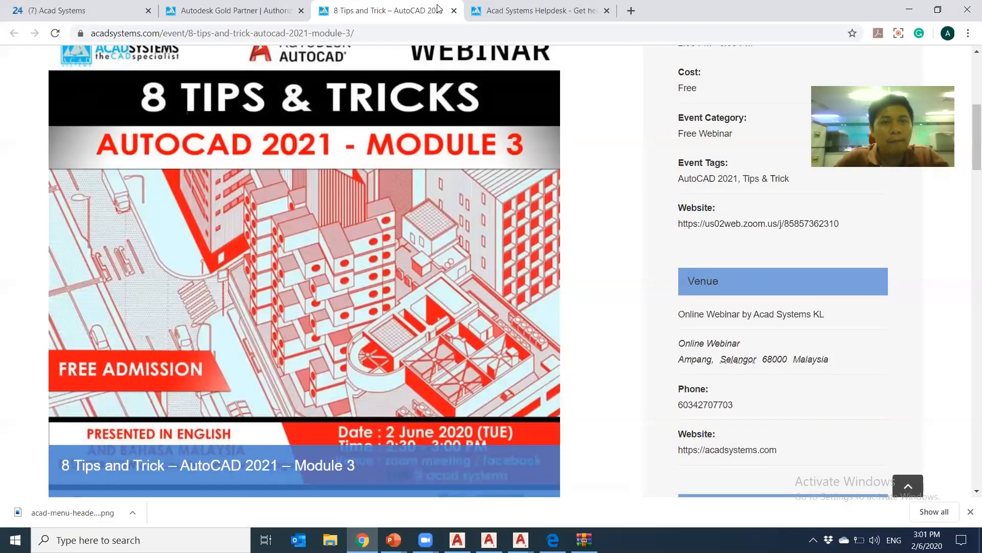
{"action": "scroll", "coordinate": [397, 256], "scroll_direction": "up", "scroll_amount": 6}
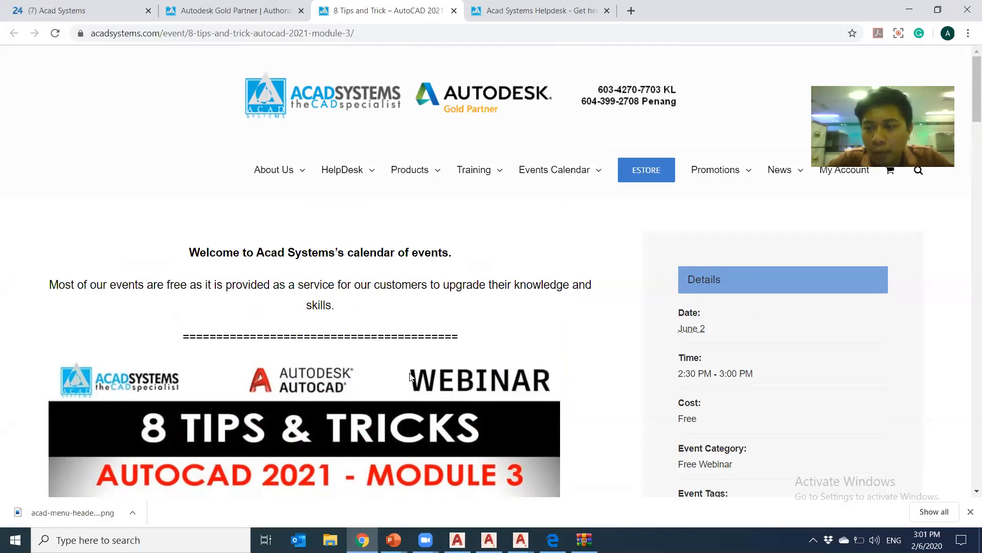
Show the helpdesk options on the Acad Systems homepage, and look through the Acad Systems Helpdesk page down to its sign-in choices.
{"action": "left_click", "coordinate": [203, 11]}
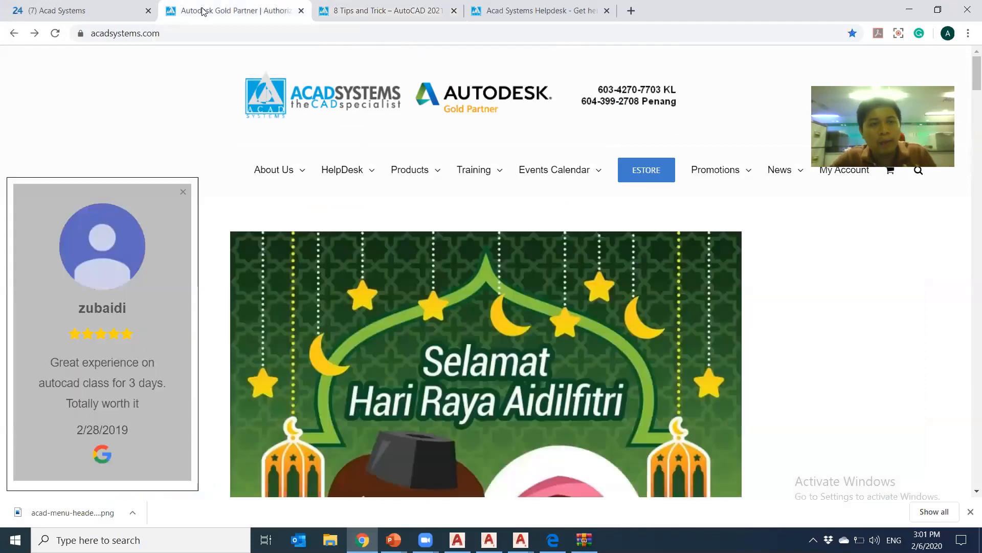
{"action": "mouse_move", "coordinate": [381, 181]}
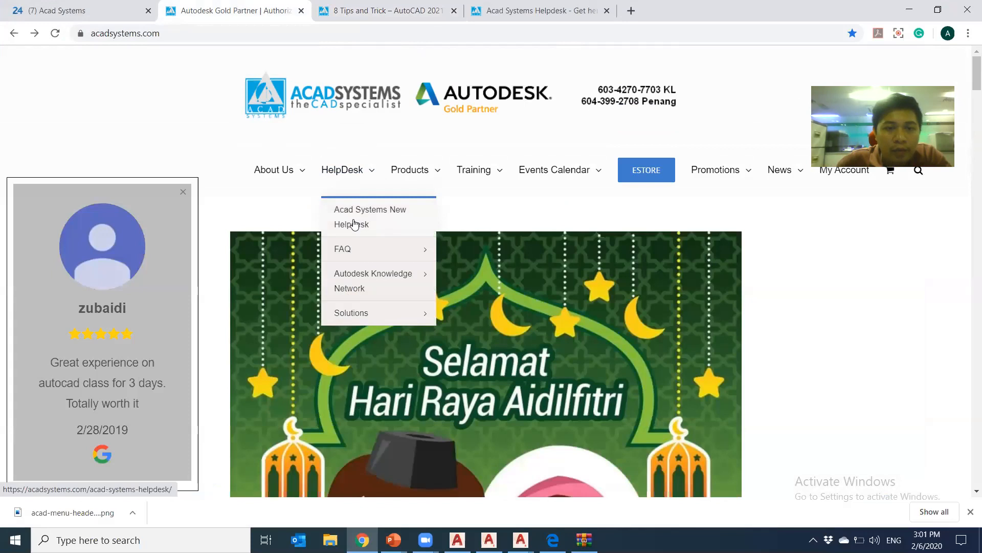
{"action": "left_click", "coordinate": [561, 5]}
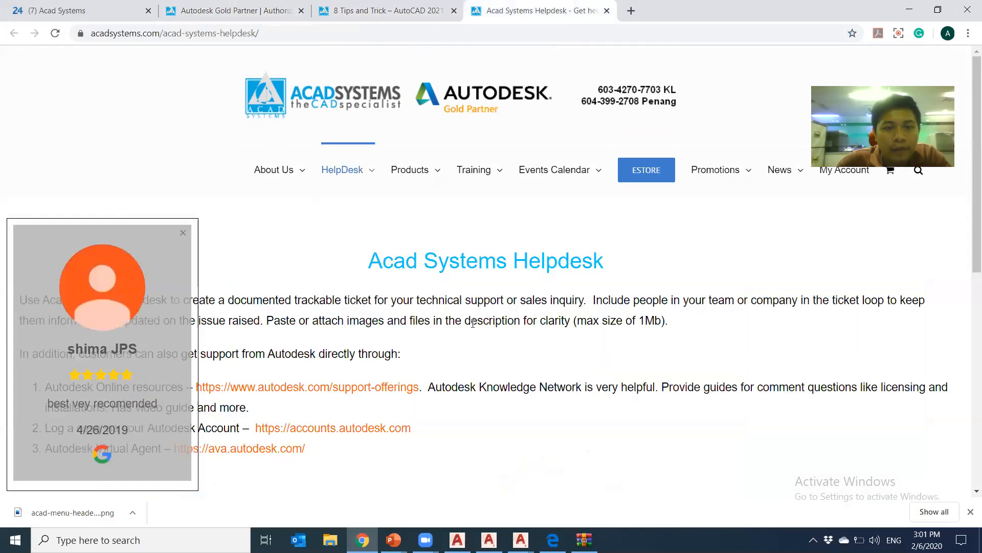
{"action": "scroll", "coordinate": [370, 174], "scroll_direction": "down", "scroll_amount": 5}
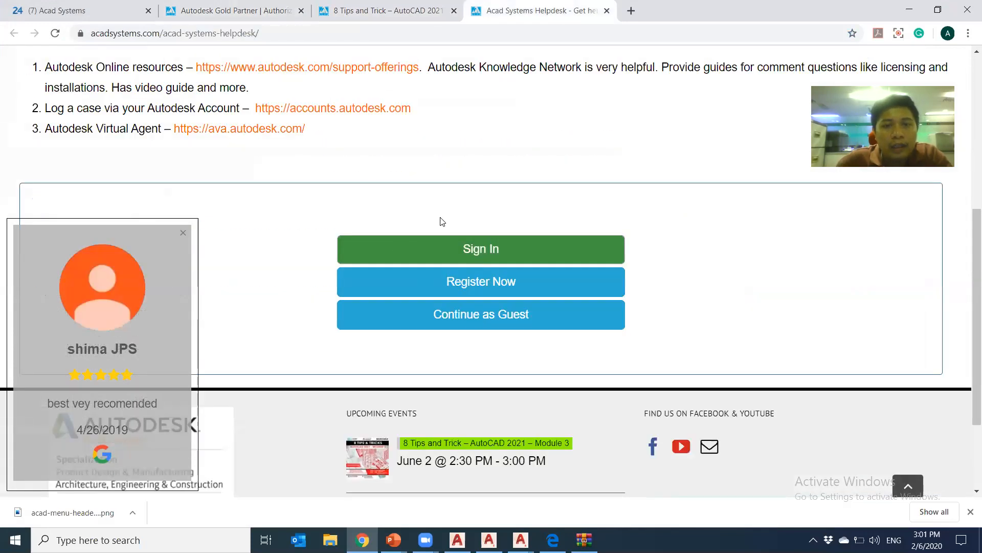
{"action": "scroll", "coordinate": [441, 219], "scroll_direction": "up", "scroll_amount": 6}
{"action": "scroll", "coordinate": [510, 266], "scroll_direction": "down", "scroll_amount": 5}
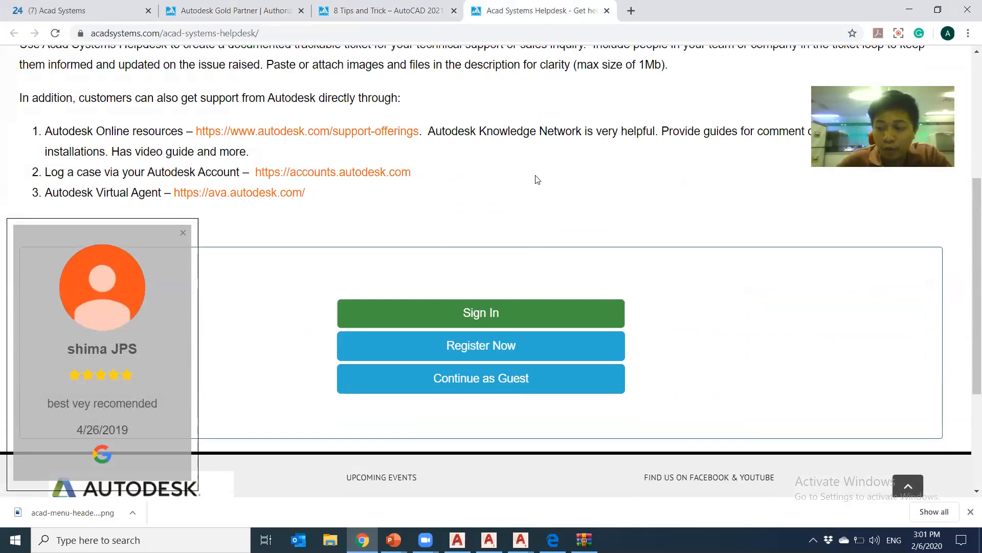
Continue to the helpdesk as a guest and point out the new ticket form's Name, Subject and Description fields.
{"action": "left_click", "coordinate": [482, 381]}
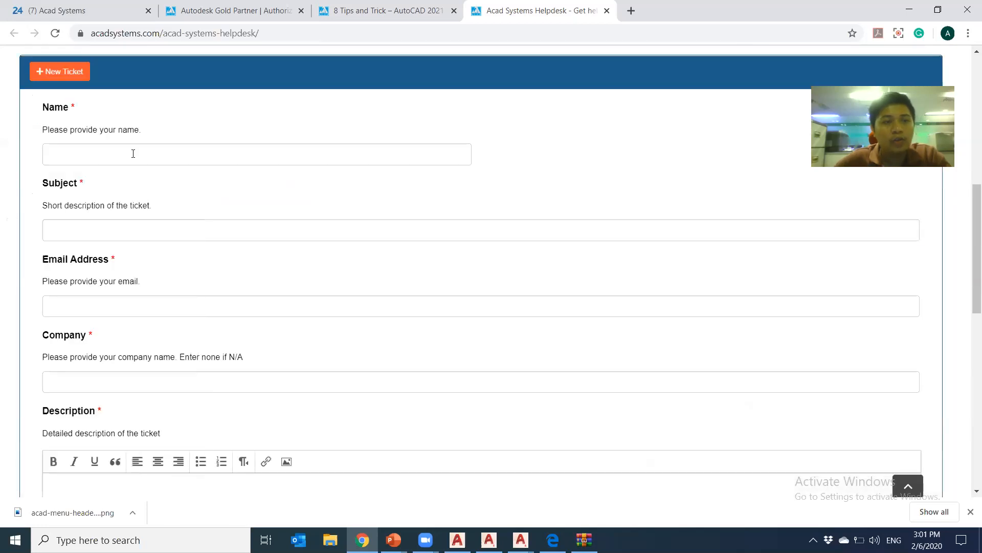
{"action": "left_click", "coordinate": [133, 153]}
{"action": "left_click", "coordinate": [116, 235]}
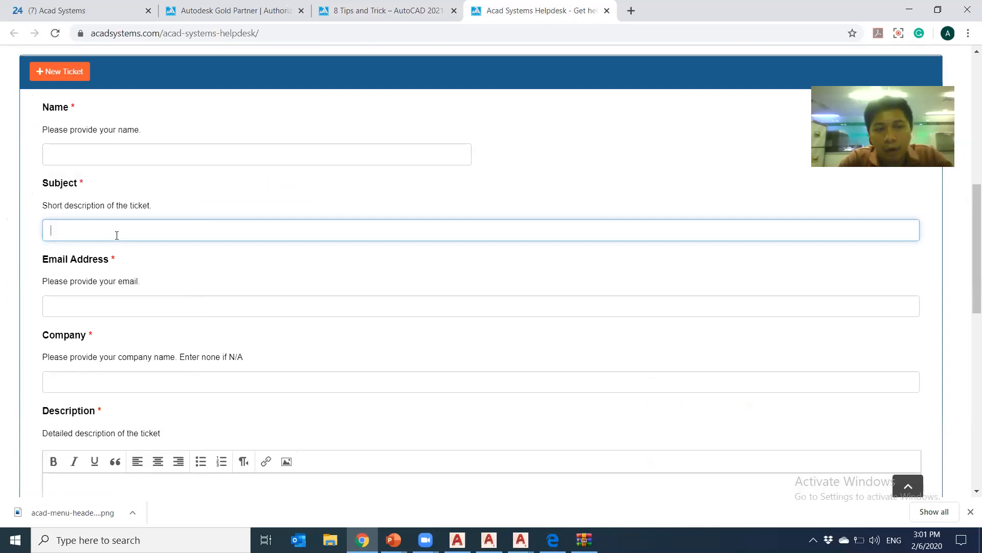
{"action": "scroll", "coordinate": [154, 286], "scroll_direction": "down", "scroll_amount": 3}
{"action": "left_click", "coordinate": [172, 328]}
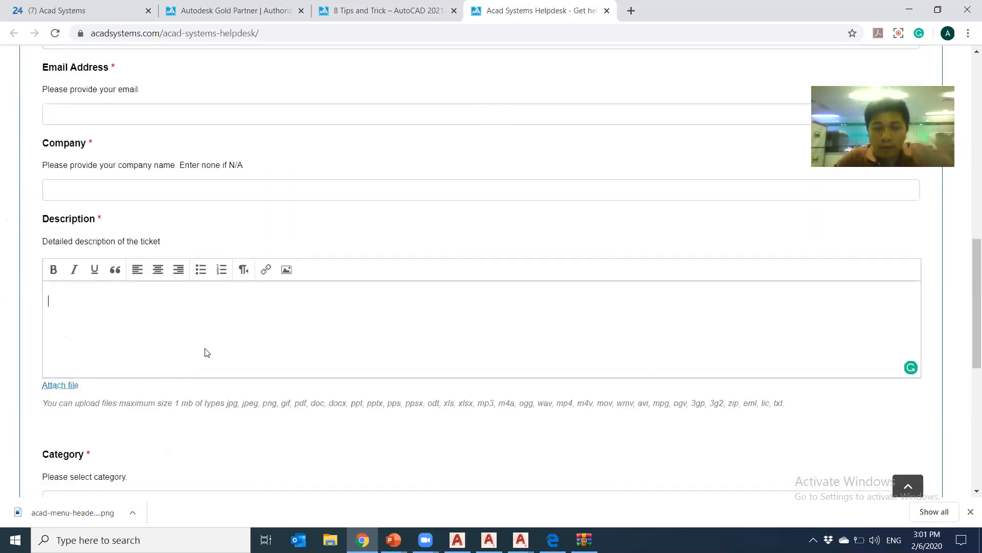
Set the ticket's category to KL Technical Inquiry and return to the helpdesk introduction above the form.
{"action": "scroll", "coordinate": [206, 352], "scroll_direction": "down", "scroll_amount": 2}
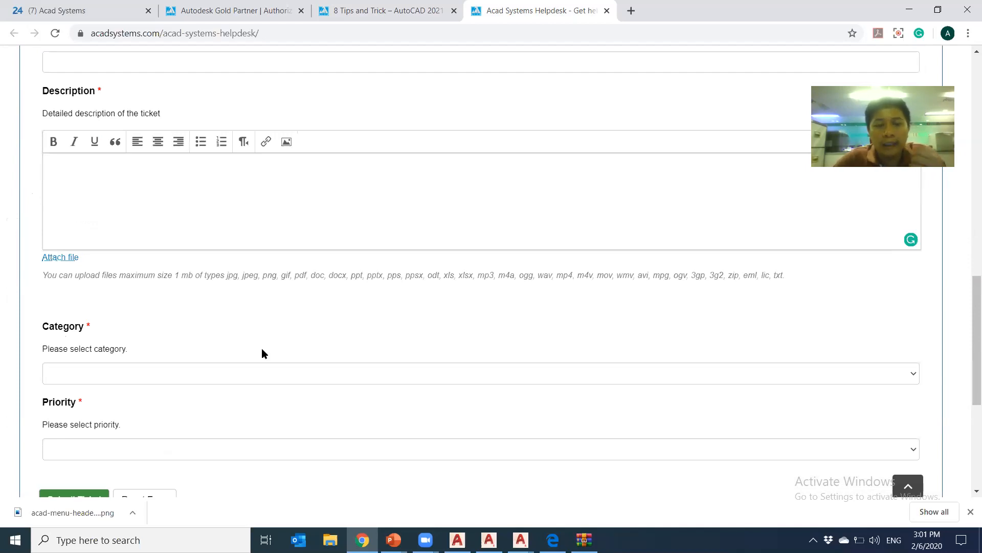
{"action": "left_click", "coordinate": [267, 374]}
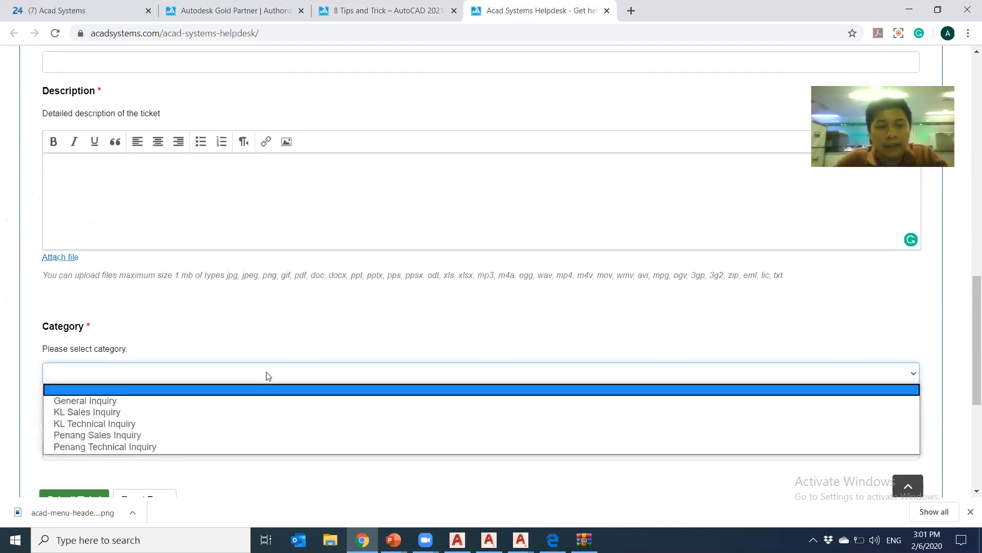
{"action": "left_click", "coordinate": [231, 424]}
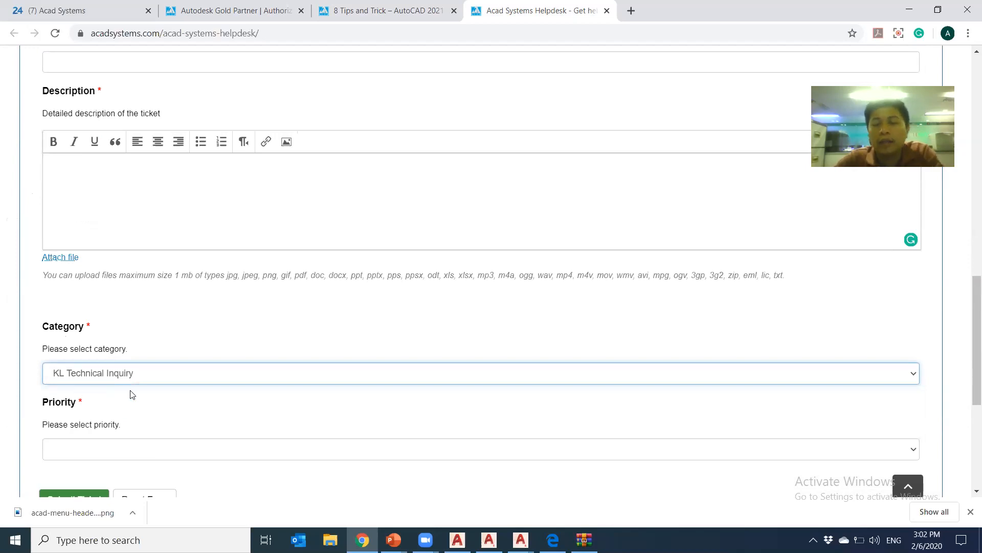
{"action": "scroll", "coordinate": [220, 365], "scroll_direction": "down", "scroll_amount": 1}
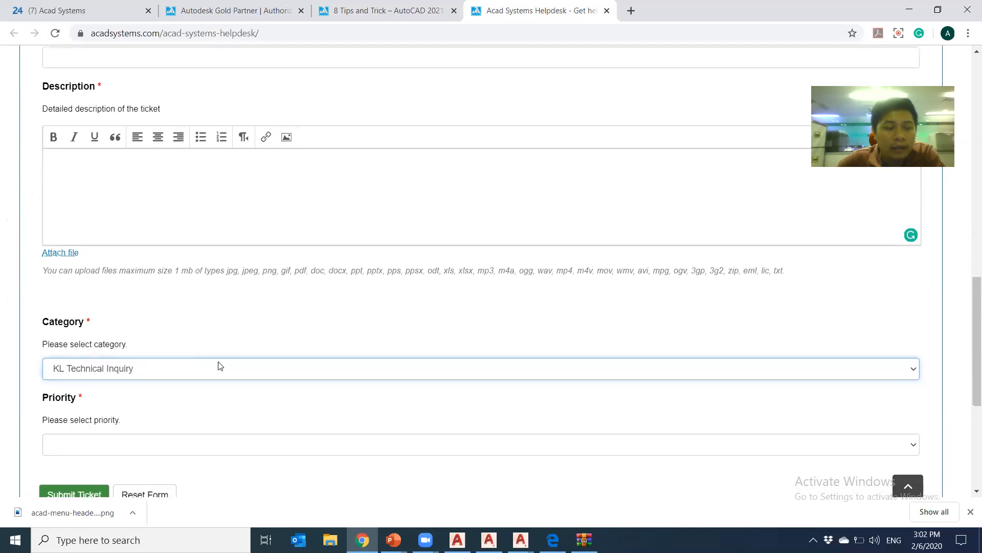
{"action": "scroll", "coordinate": [276, 373], "scroll_direction": "down", "scroll_amount": 3}
{"action": "scroll", "coordinate": [368, 387], "scroll_direction": "up", "scroll_amount": 10}
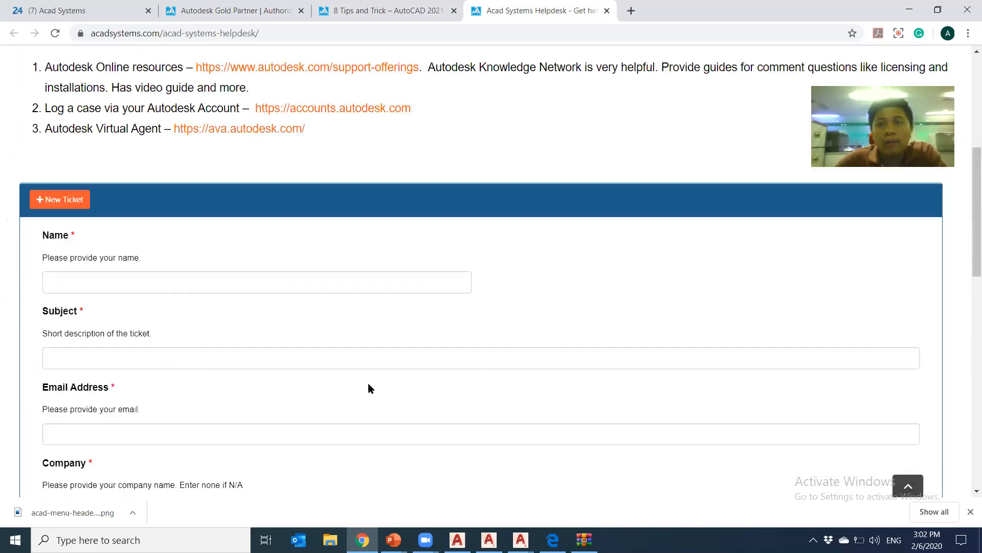
{"action": "scroll", "coordinate": [368, 387], "scroll_direction": "up", "scroll_amount": 3}
{"action": "scroll", "coordinate": [475, 321], "scroll_direction": "up", "scroll_amount": 3}
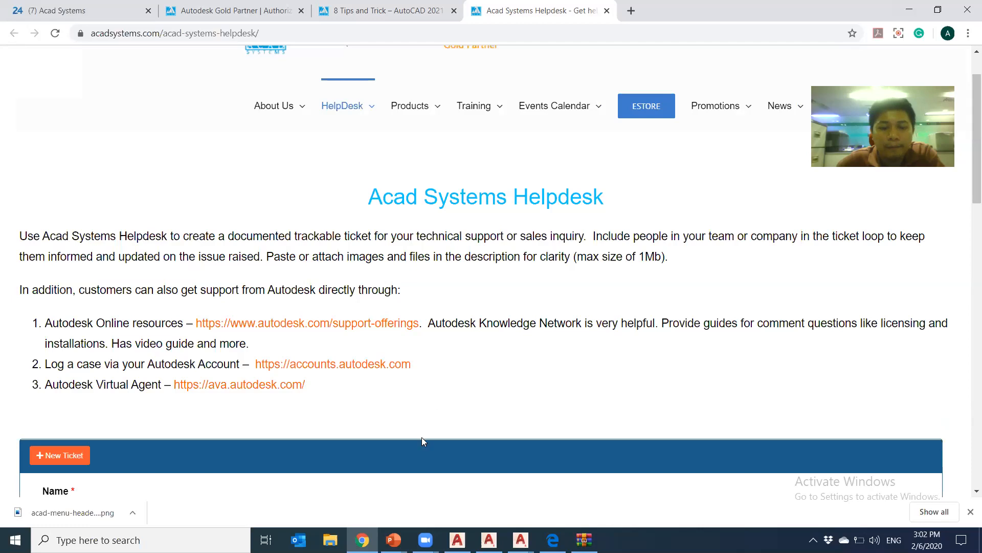
Switch to the Tips and trick slide presentation in PowerPoint and show the Q&A slide.
{"action": "left_click", "coordinate": [394, 540]}
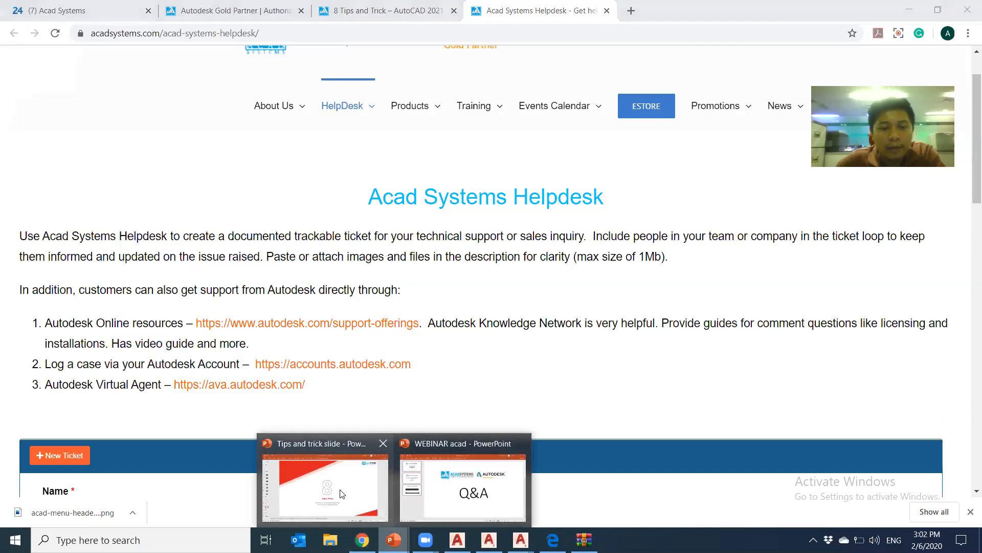
{"action": "left_click", "coordinate": [358, 476]}
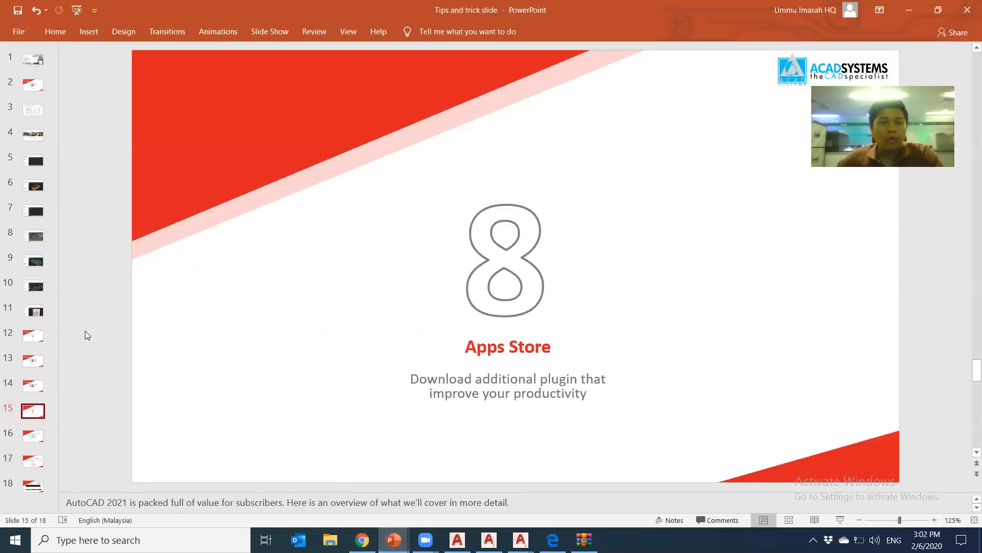
{"action": "scroll", "coordinate": [92, 336], "scroll_direction": "down", "scroll_amount": 1}
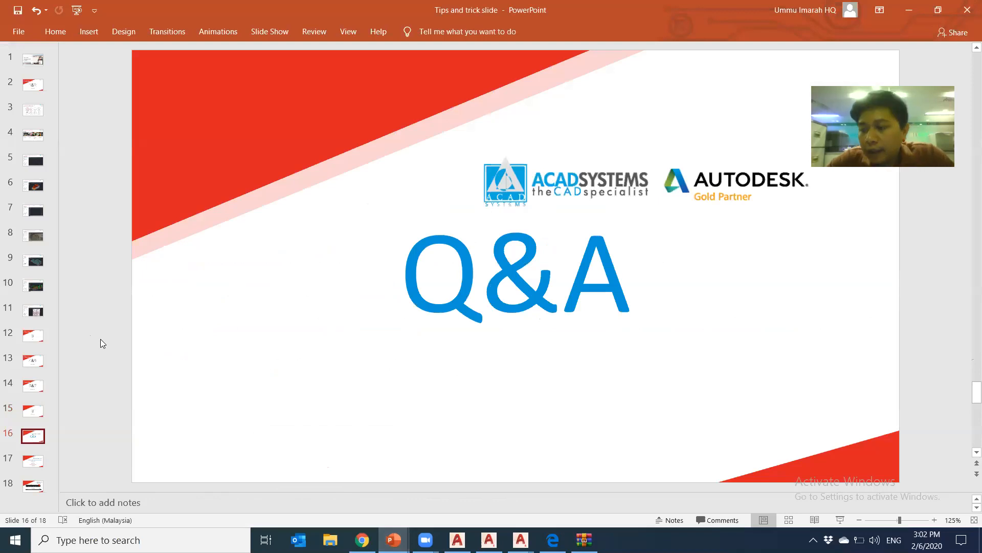